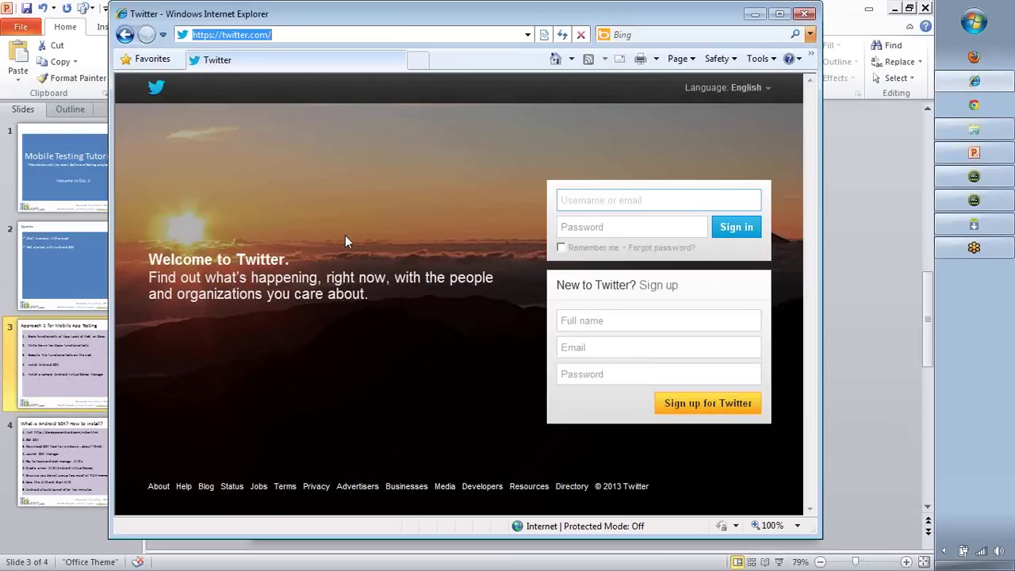
With the Twitter page open in Internet Explorer, switch to the Mobile Testing folder window
key(alt+Tab)
key(alt+Tab)
key(alt+Tab)
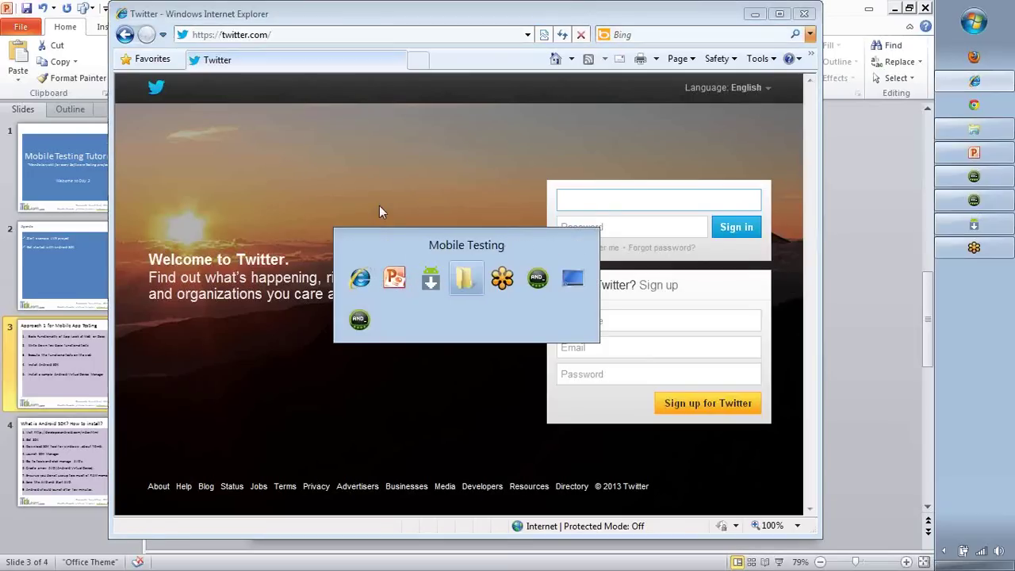
Open the Automation Plan-HF workbook from the Mobile Testing folder and bring it forward in Excel
click(377, 219)
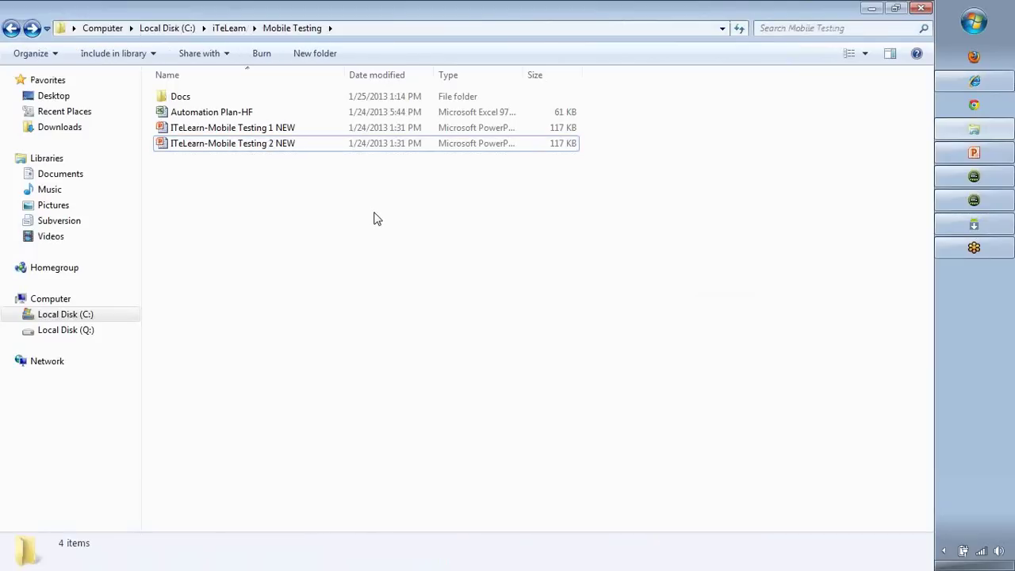
click(246, 116)
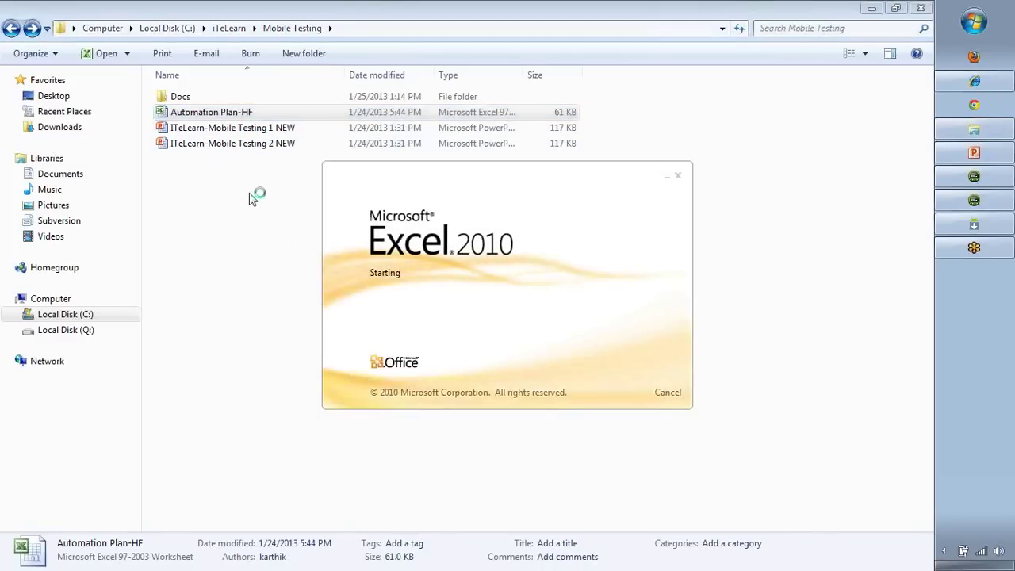
key(alt+Tab)
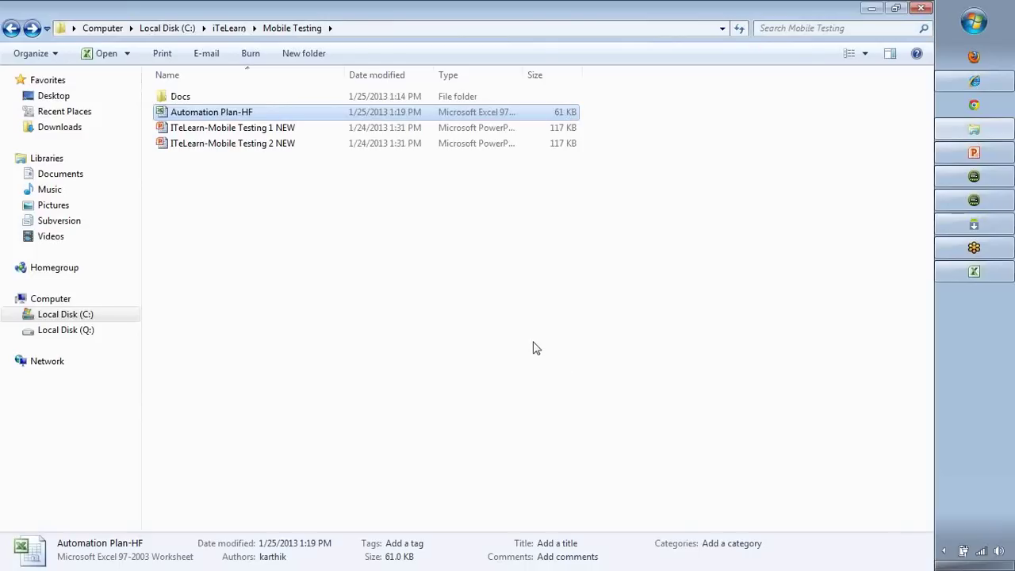
key(alt+Tab)
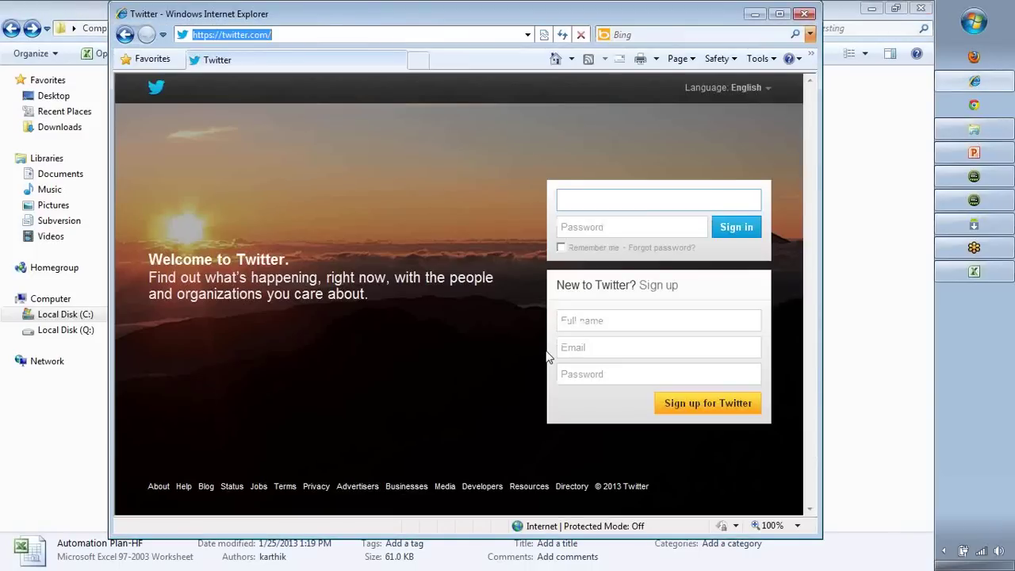
click(988, 274)
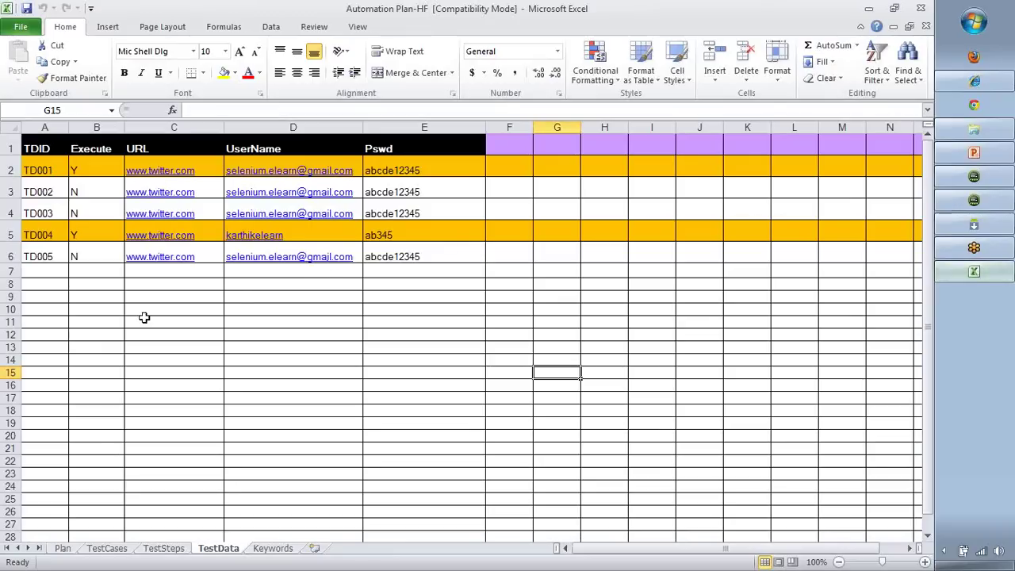
On the TestCases sheet, widen the Desc and Name columns
click(107, 548)
click(679, 406)
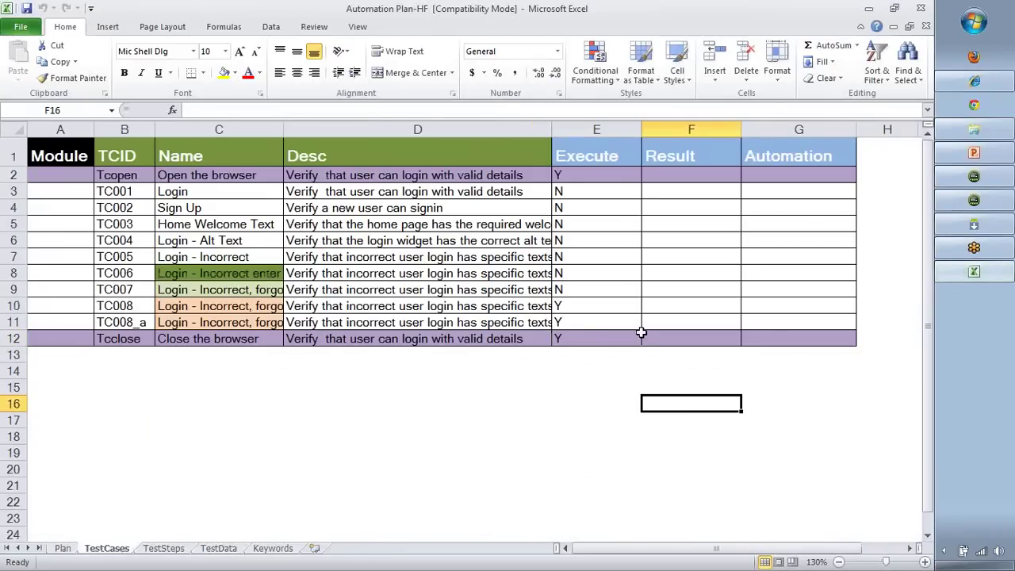
drag(550, 129, 620, 129)
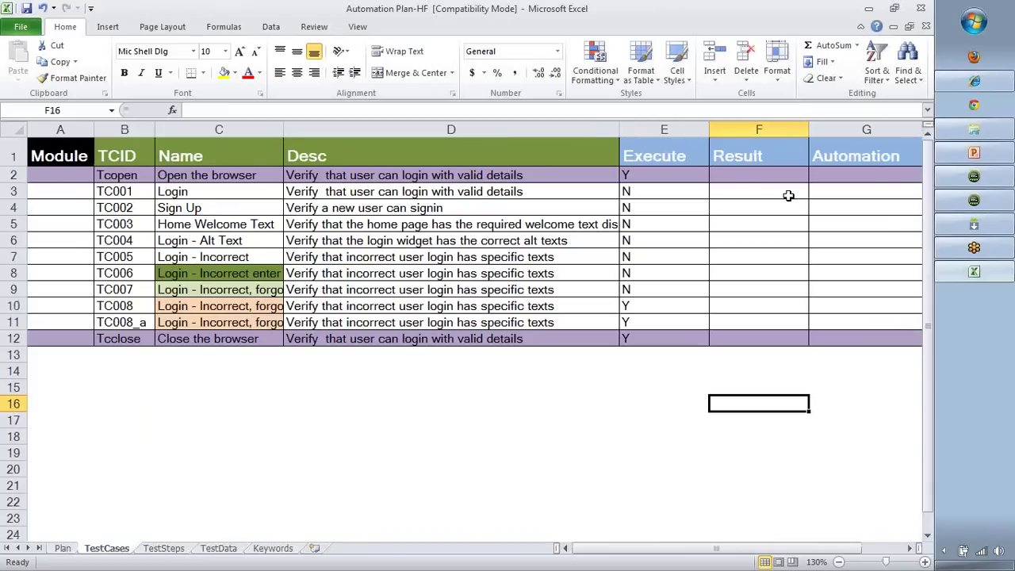
click(778, 254)
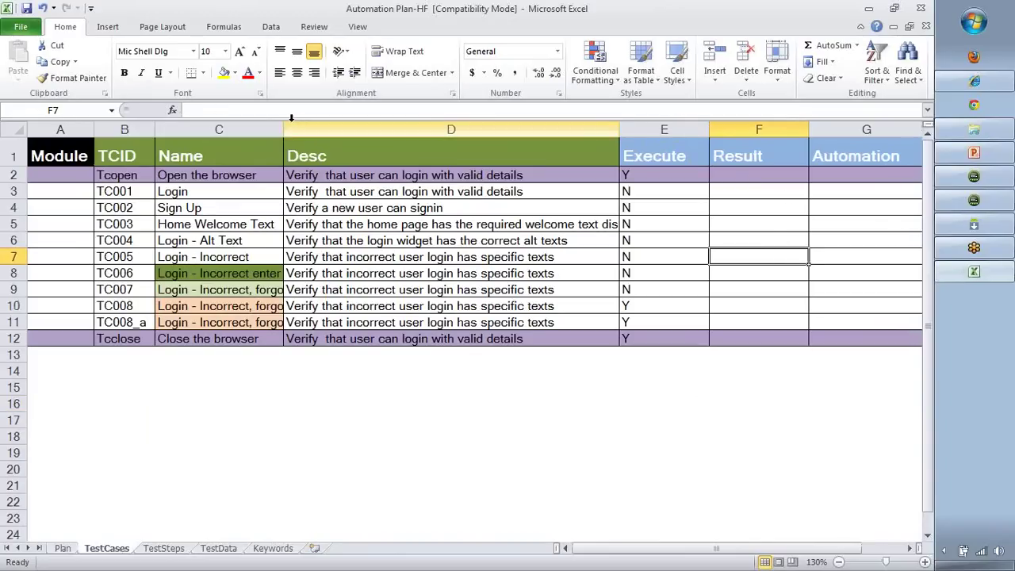
drag(285, 130, 365, 129)
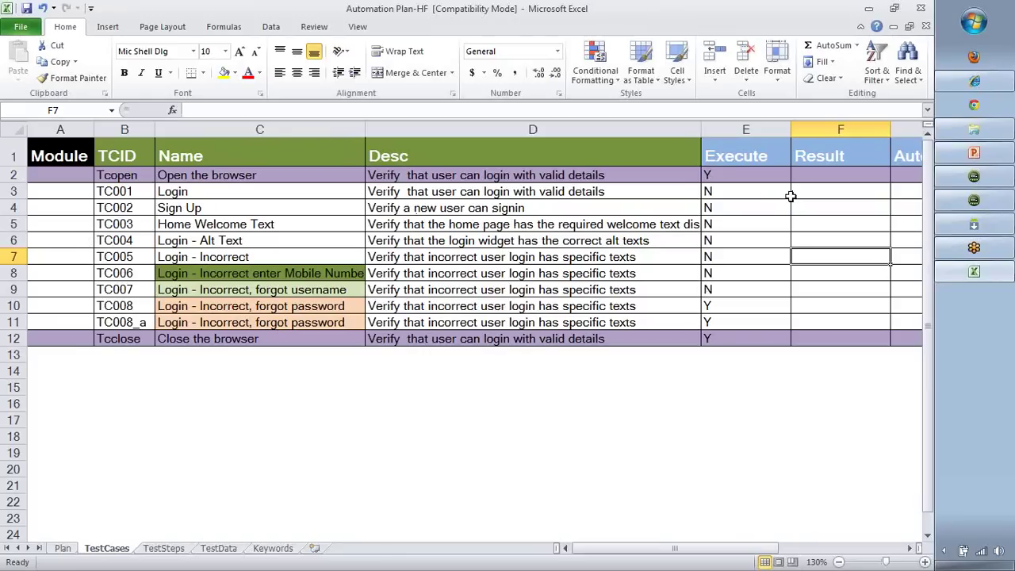
Check the TestSteps sheet, return to TestCases, and leave cell C19 empty
click(165, 549)
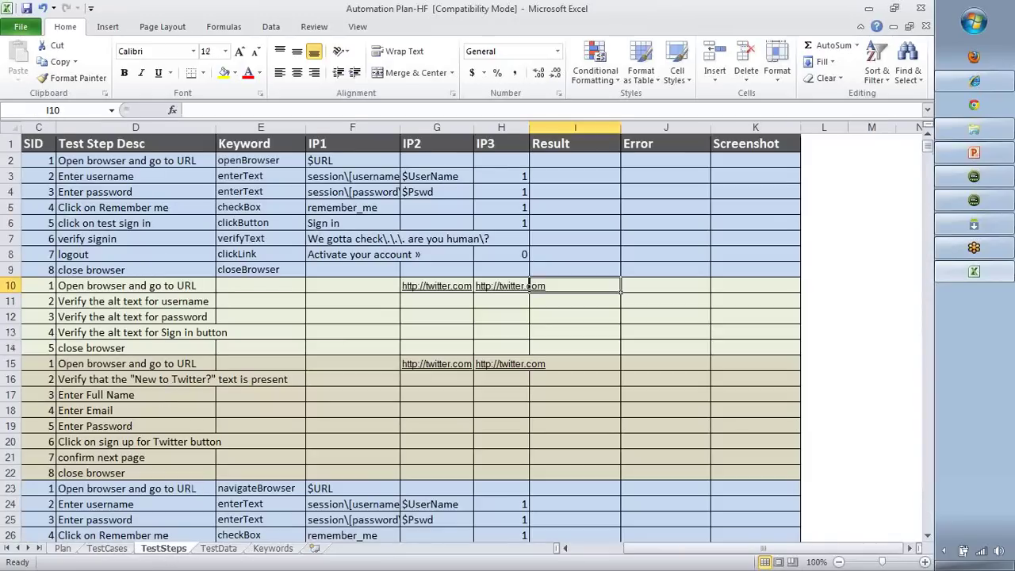
click(125, 551)
click(174, 453)
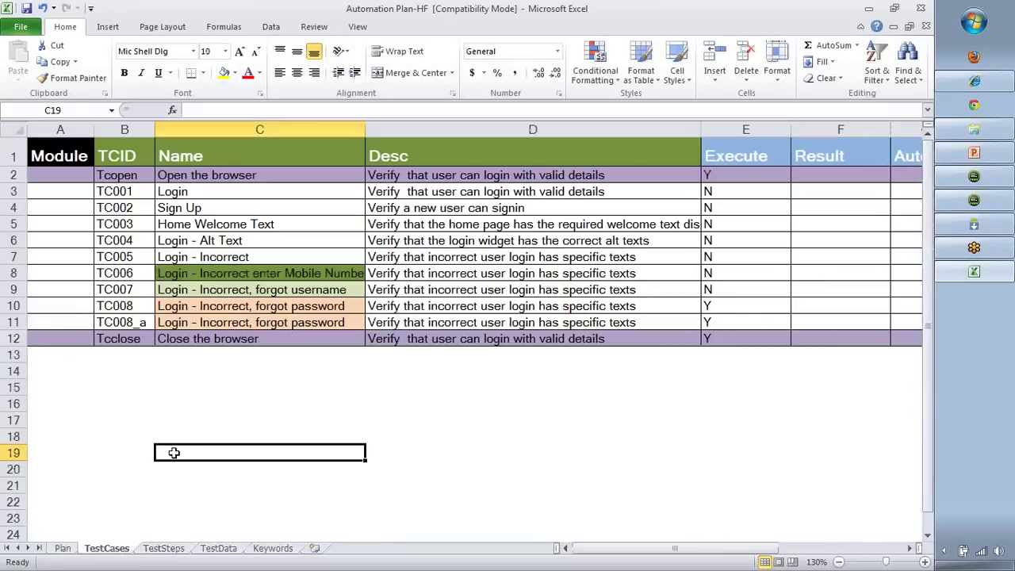
text(fa)
key(BackSpace)
key(BackSpace)
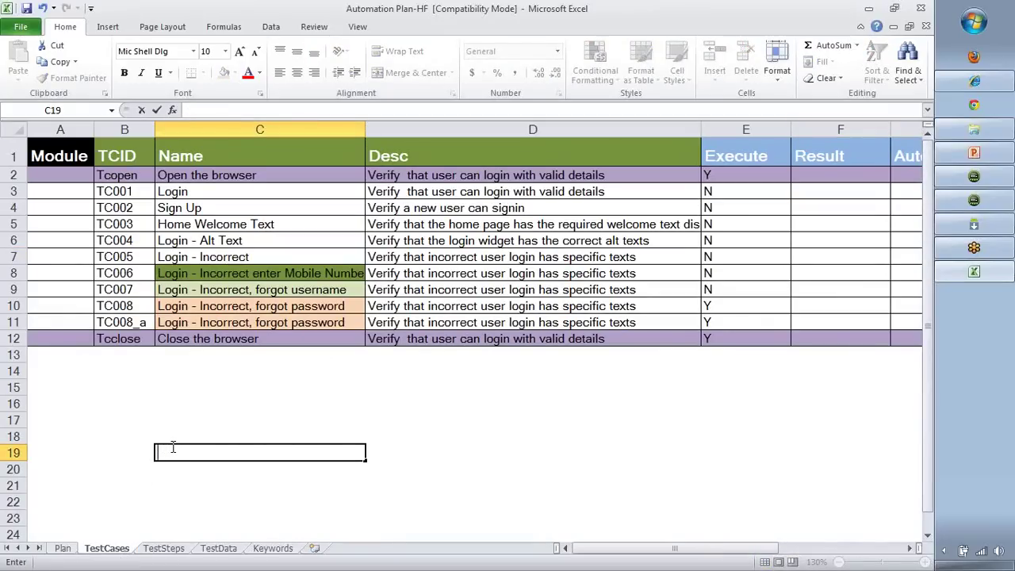
key(Escape)
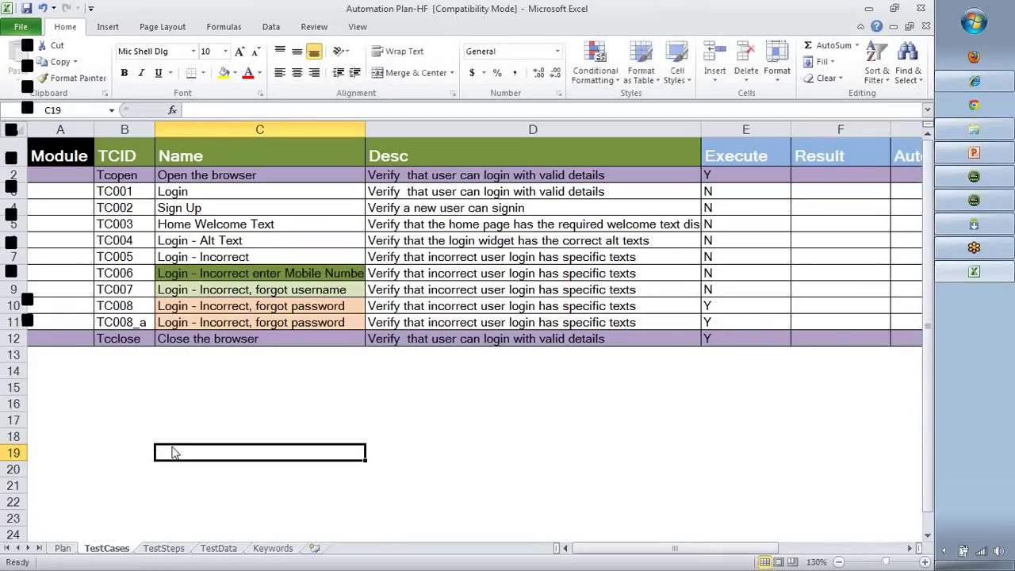
Save the workbook as 'Mobile App Testing - Sample Test Cases' in Excel 97-2003 format
key(F12)
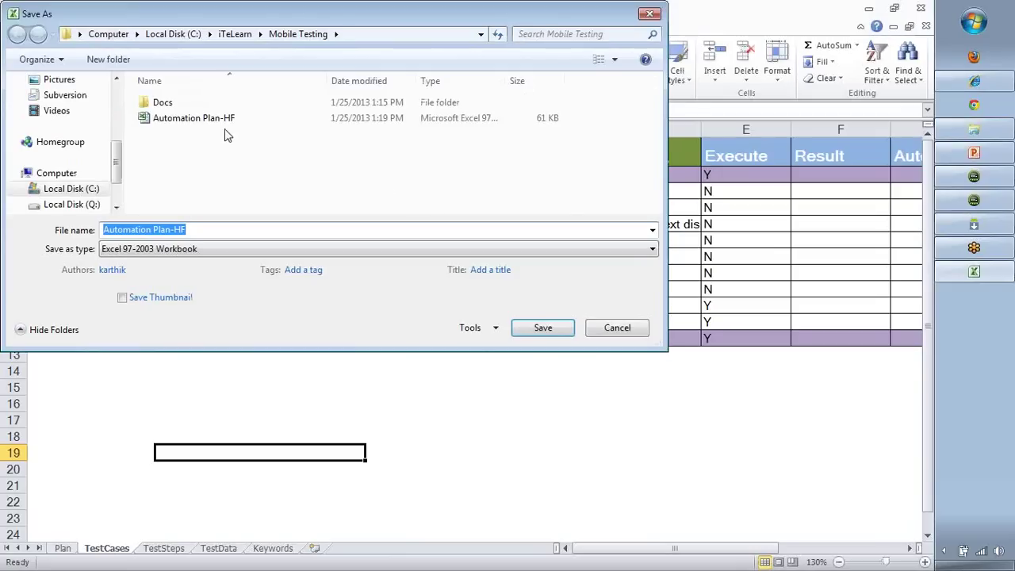
text(Mobile App Testing -)
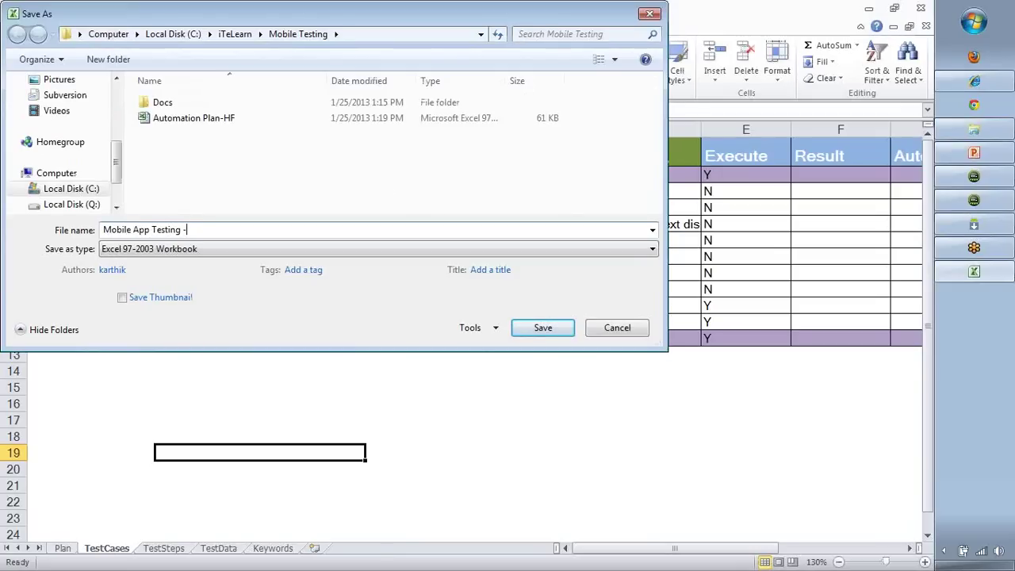
text( Sample Test Cases)
key(Return)
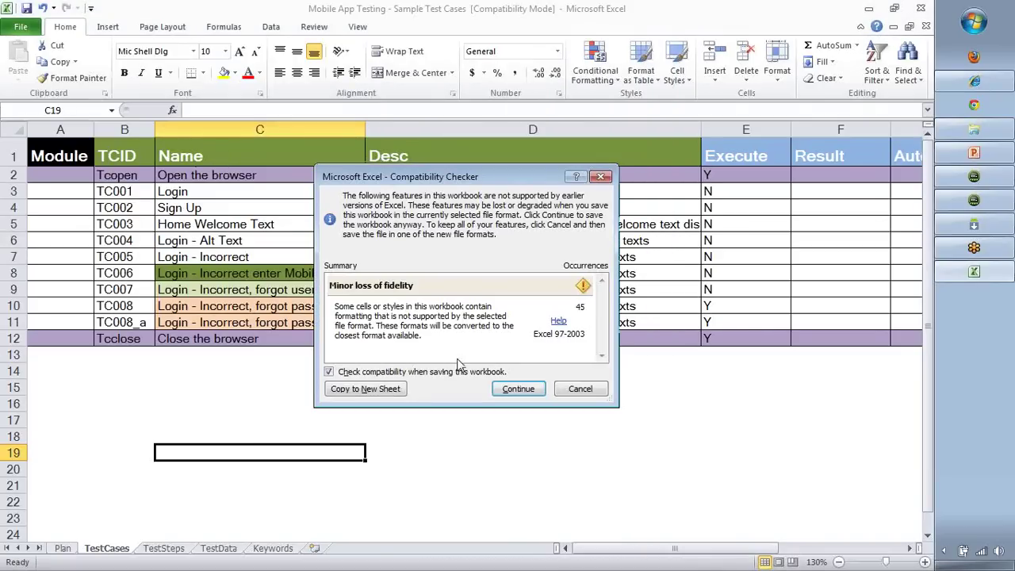
click(518, 389)
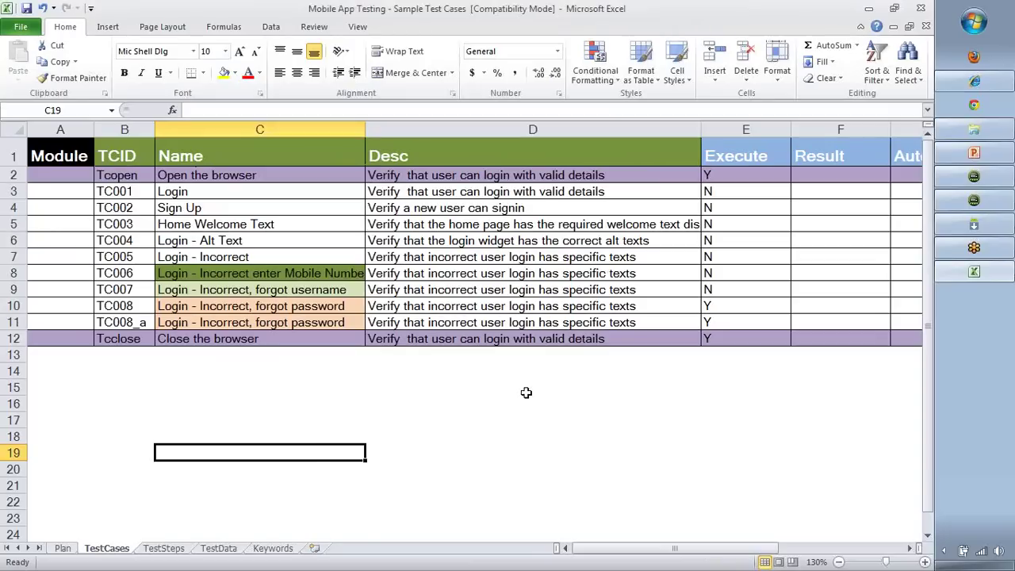
Permanently delete the Plan sheet so TestCases is the first sheet
click(64, 548)
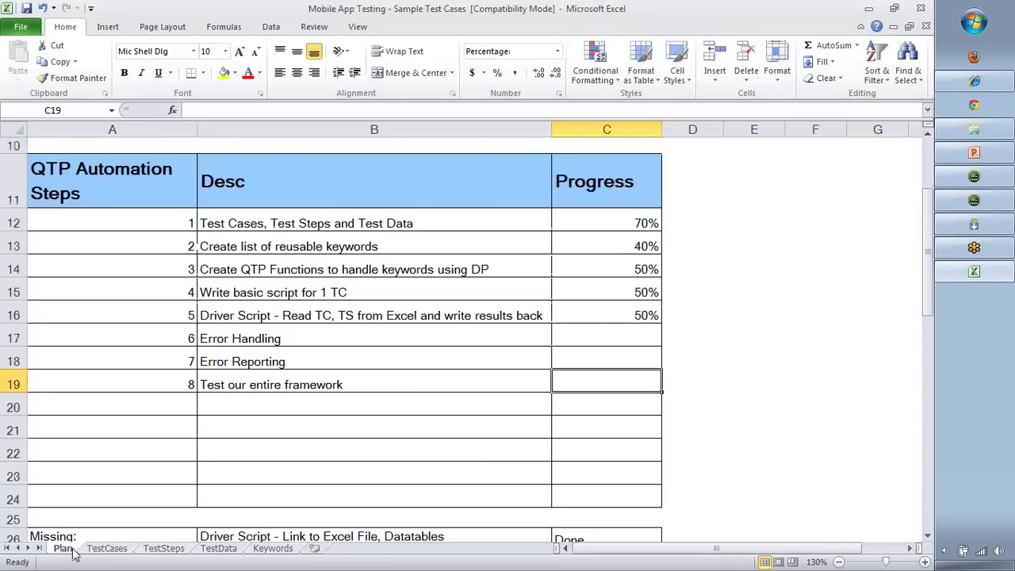
scroll(291, 397, up, 3)
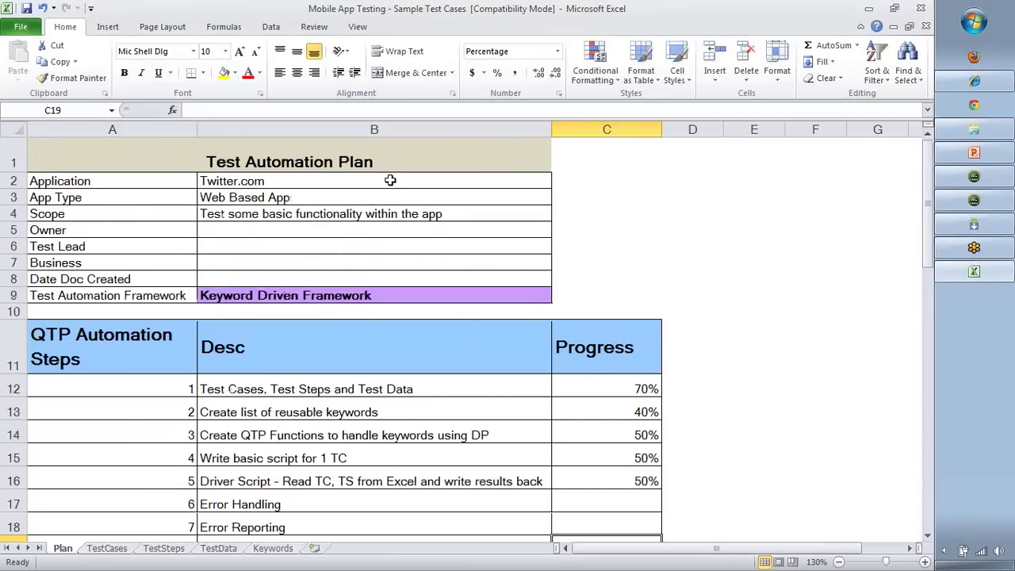
scroll(206, 395, down, 7)
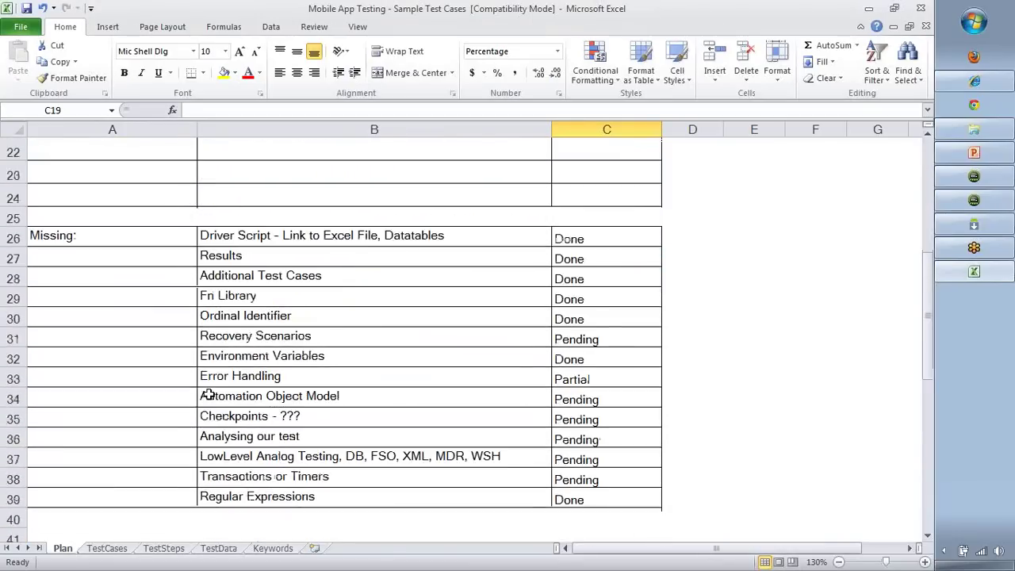
scroll(206, 395, down, 6)
right_click(64, 551)
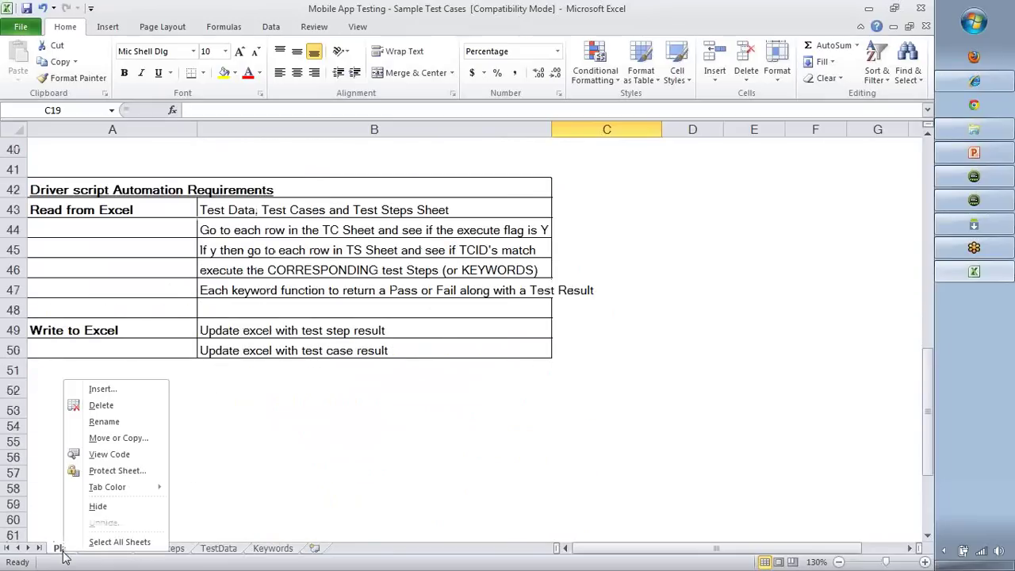
click(99, 406)
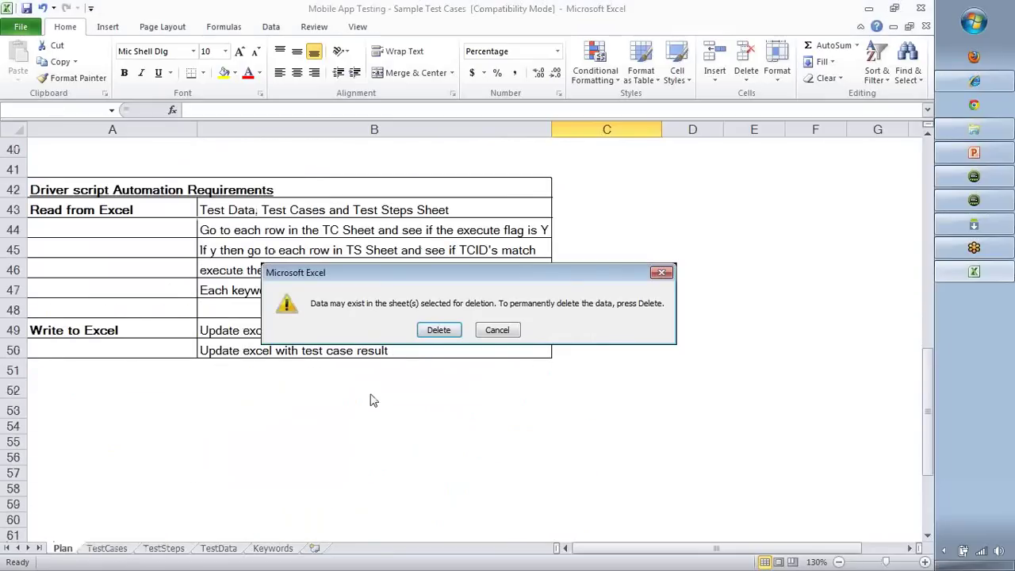
click(441, 330)
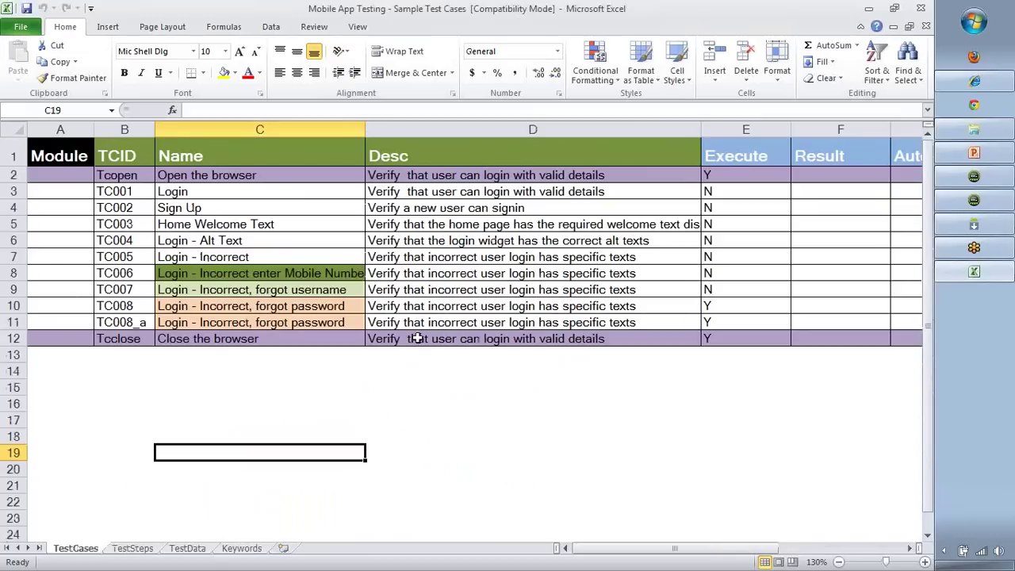
Delete the Module column so TCID becomes the first TestCases column
click(77, 153)
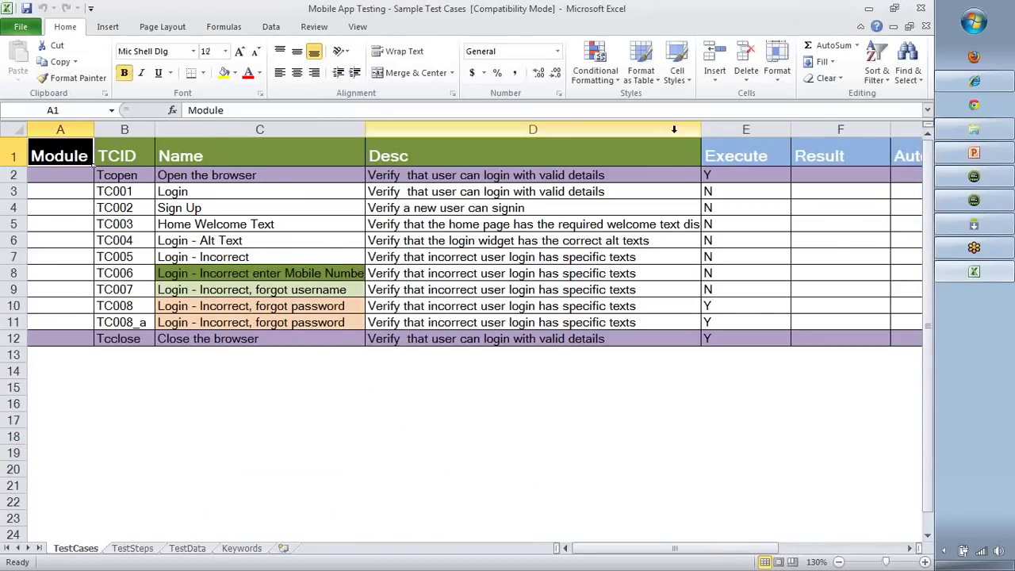
click(76, 125)
right_click(76, 125)
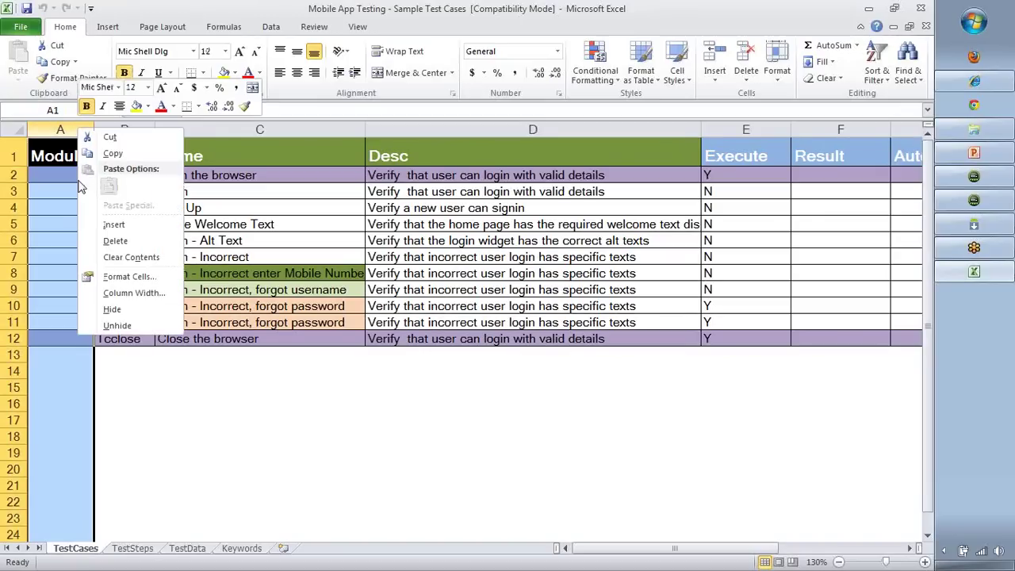
click(98, 242)
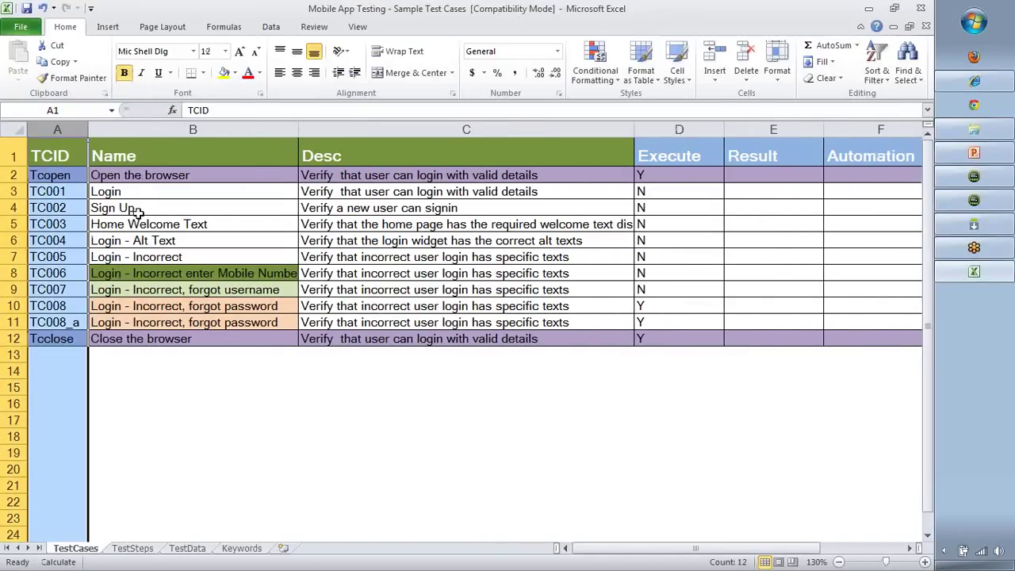
click(141, 210)
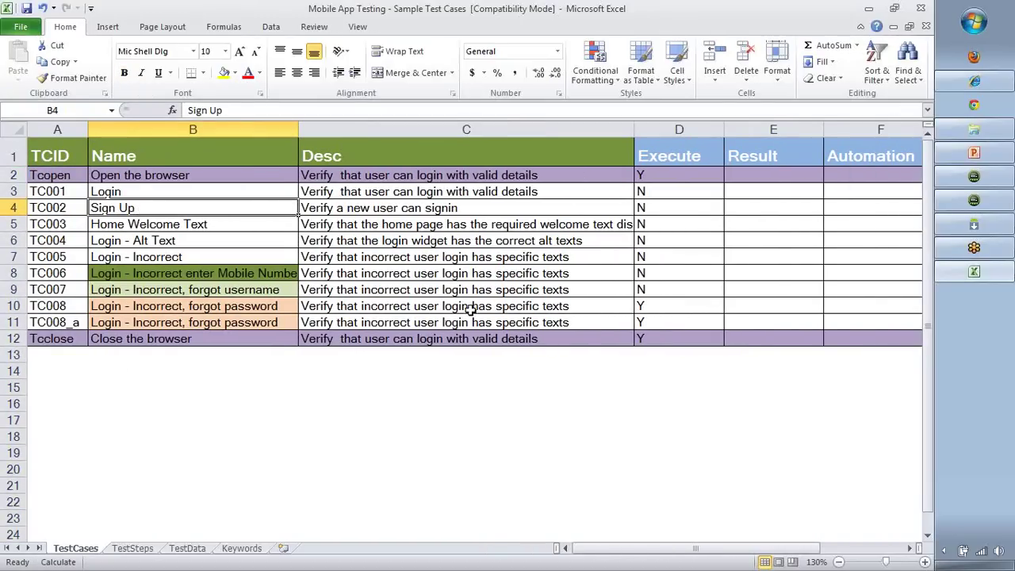
click(851, 292)
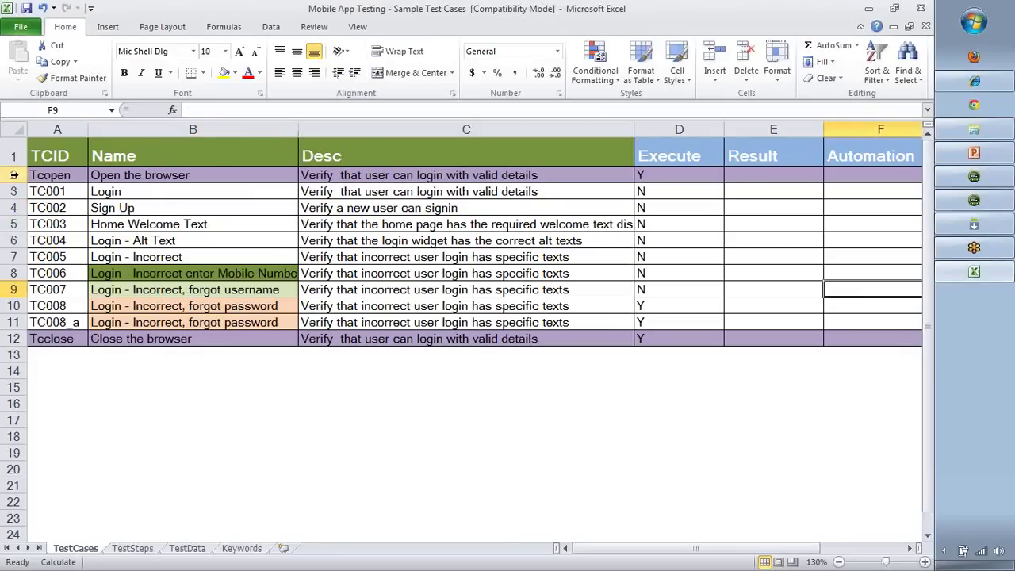
Select the Tcopen and Tcclose rows (rows 2 and 12) together
click(14, 175)
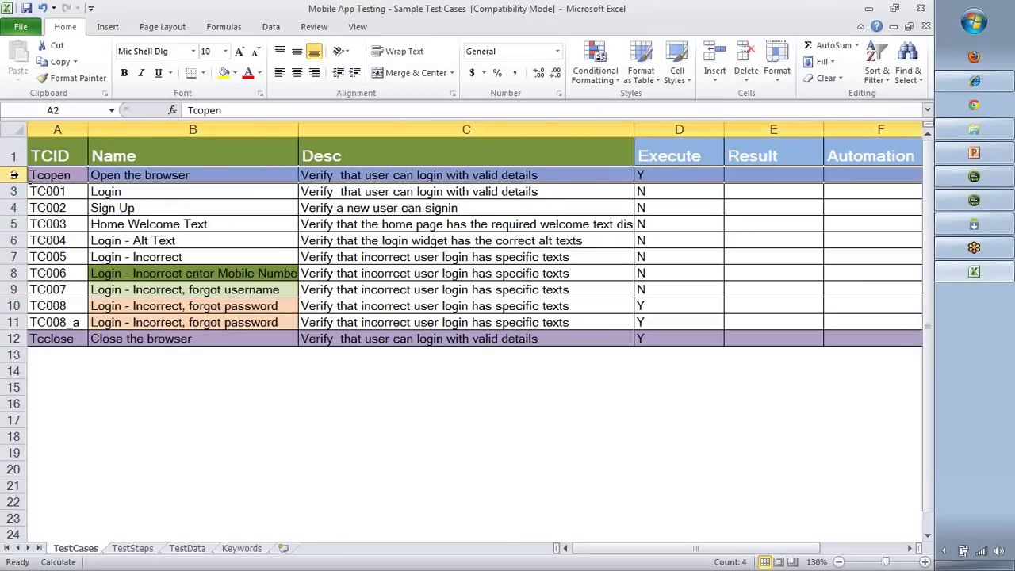
click(14, 339)
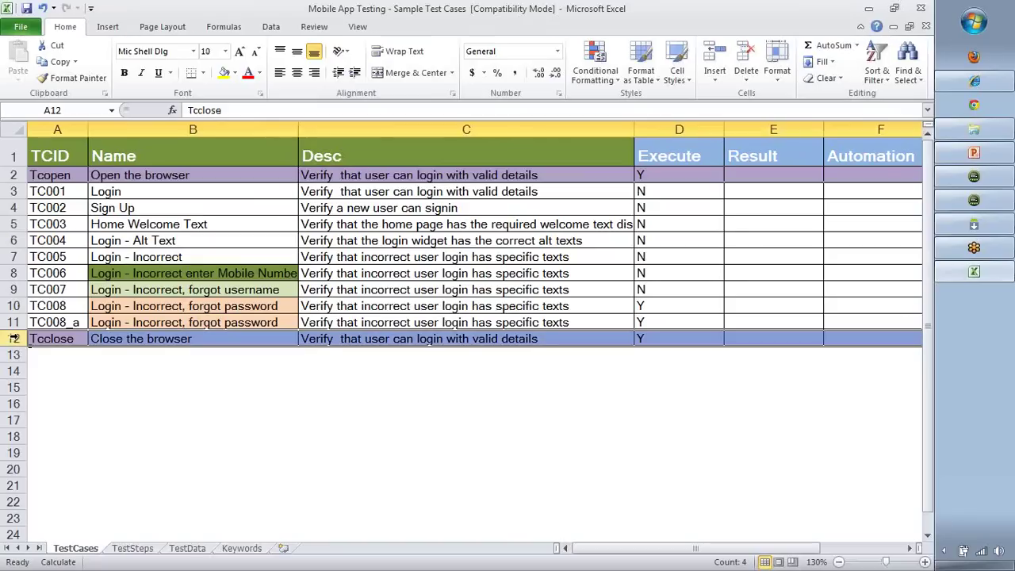
ctrl+click(9, 175)
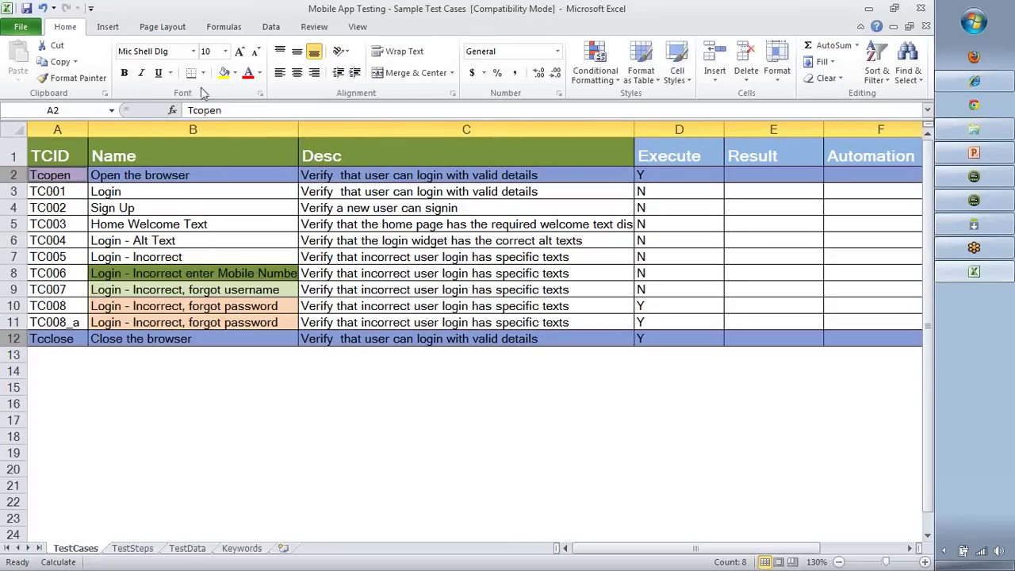
Apply a white fill to rows 2 and 12, then to all rows 2–12
click(235, 73)
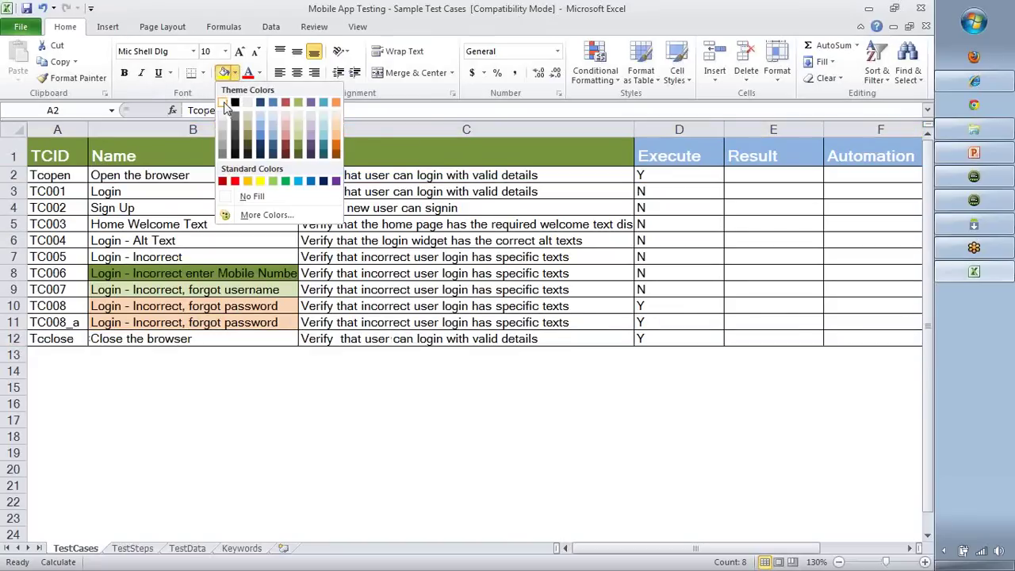
click(223, 103)
click(177, 191)
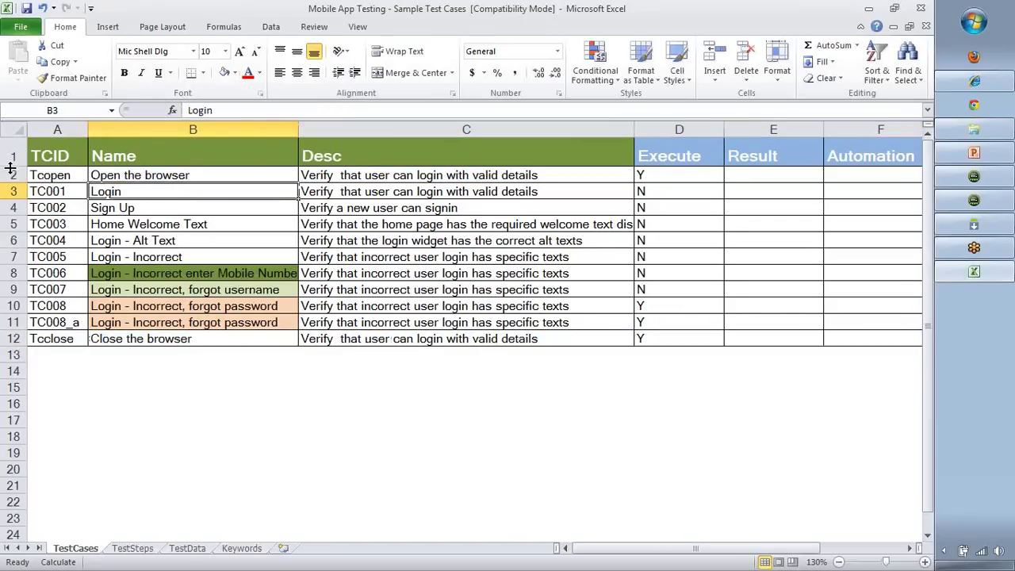
drag(9, 175, 9, 343)
click(224, 72)
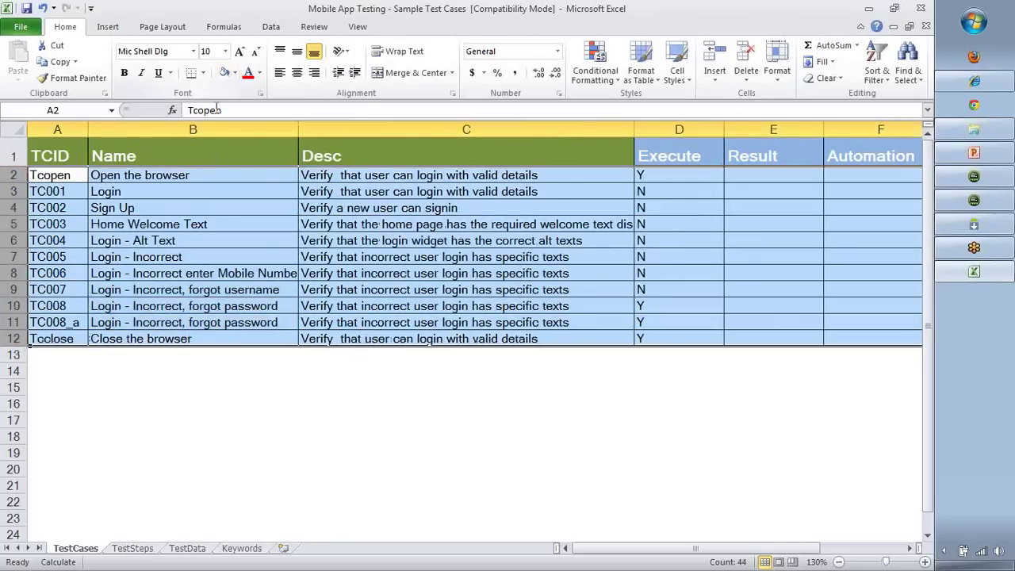
click(183, 186)
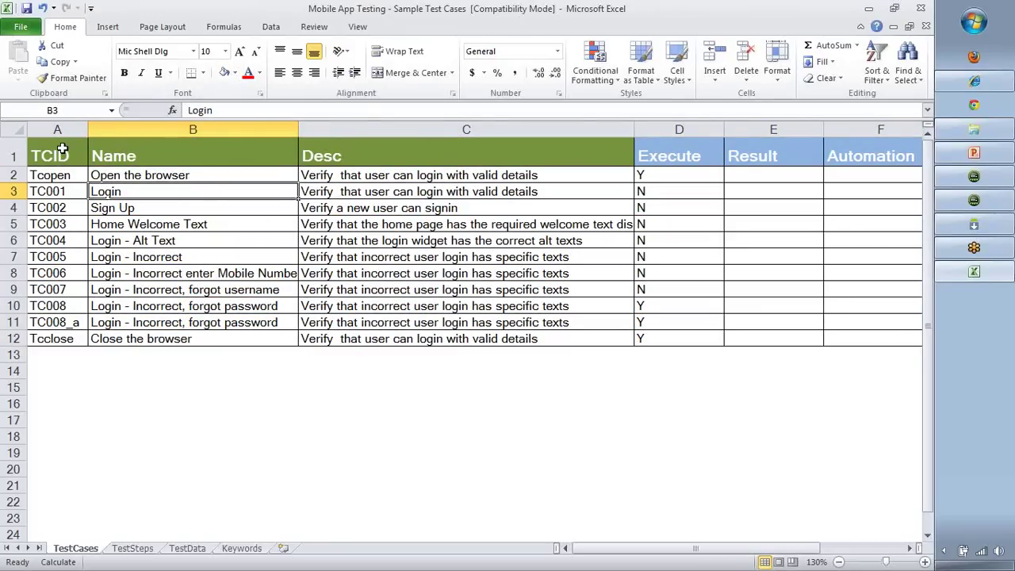
Review the test-case IDs and names in columns A and B
click(62, 151)
drag(57, 175, 69, 336)
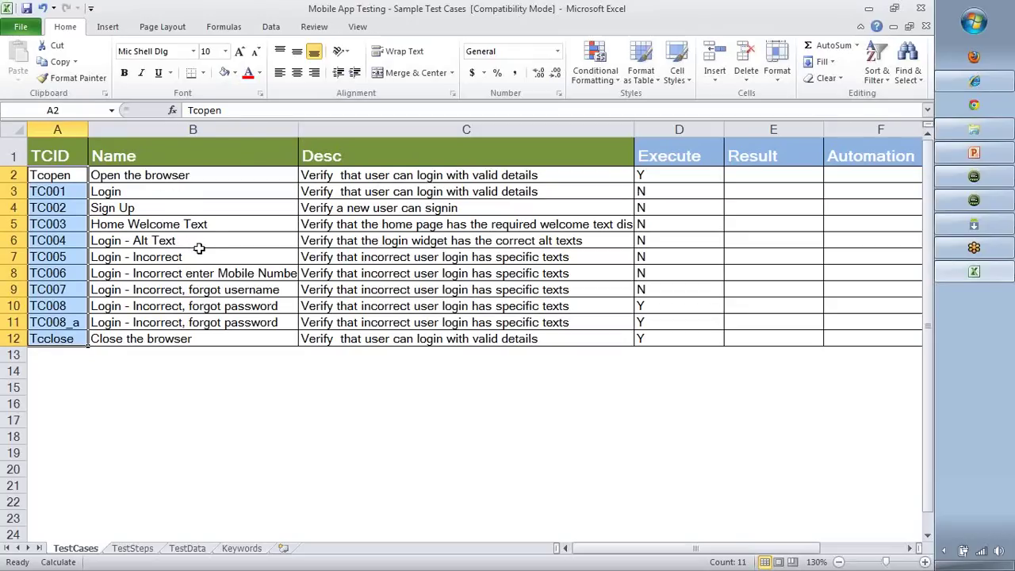
click(192, 175)
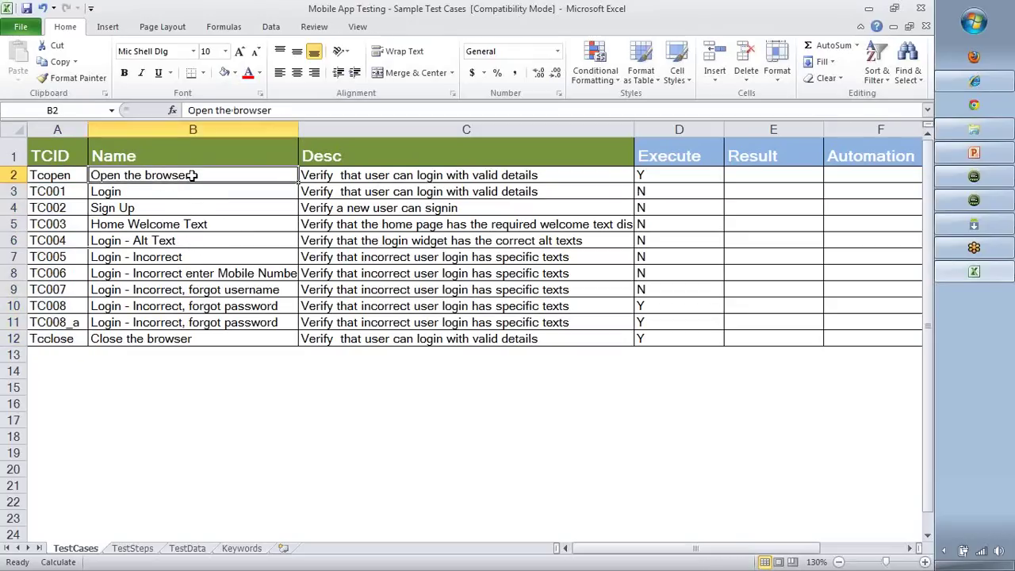
drag(192, 175, 208, 334)
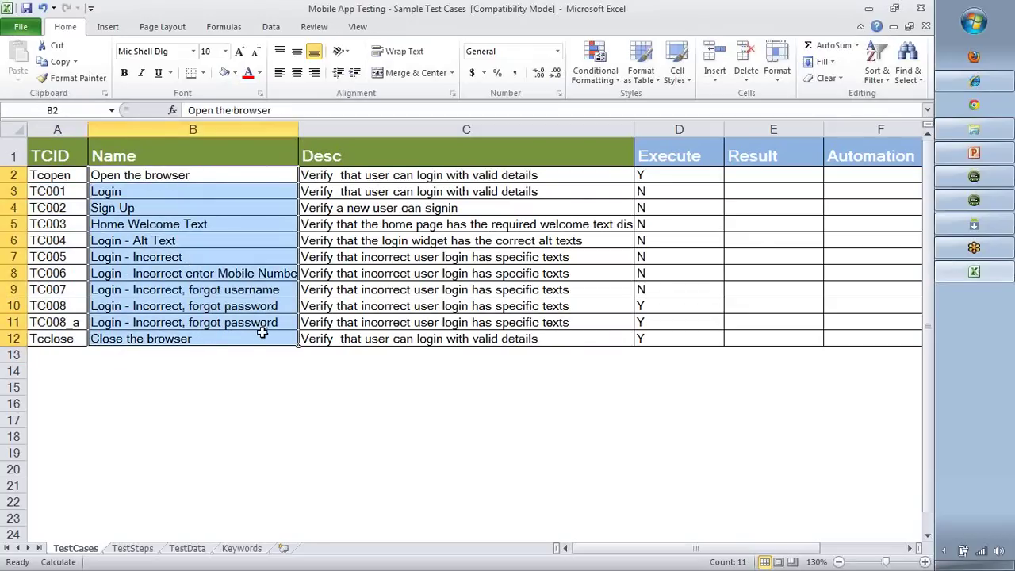
drag(370, 170, 386, 338)
click(405, 337)
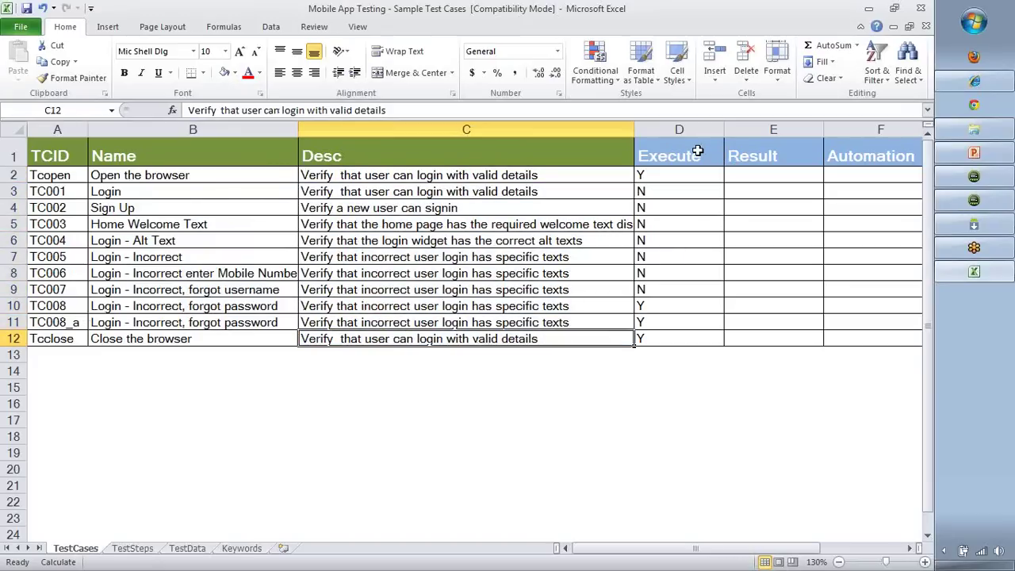
drag(696, 151, 691, 333)
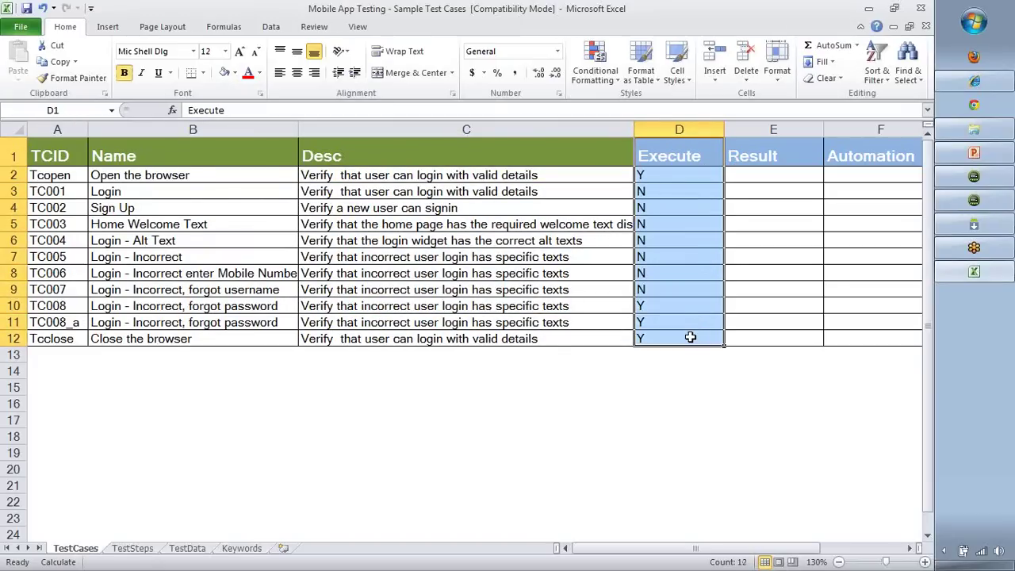
click(691, 337)
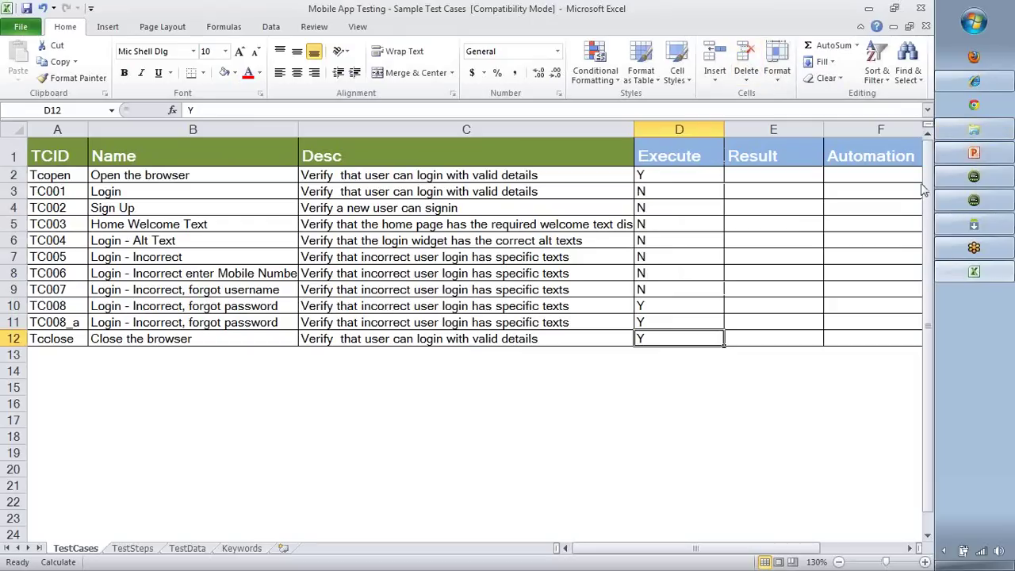
mouse_move(674, 183)
mouse_down()
mouse_move(687, 411)
mouse_move(723, 356)
mouse_move(659, 432)
mouse_move(675, 395)
mouse_move(732, 356)
mouse_move(617, 349)
mouse_move(666, 410)
mouse_move(784, 322)
mouse_up()
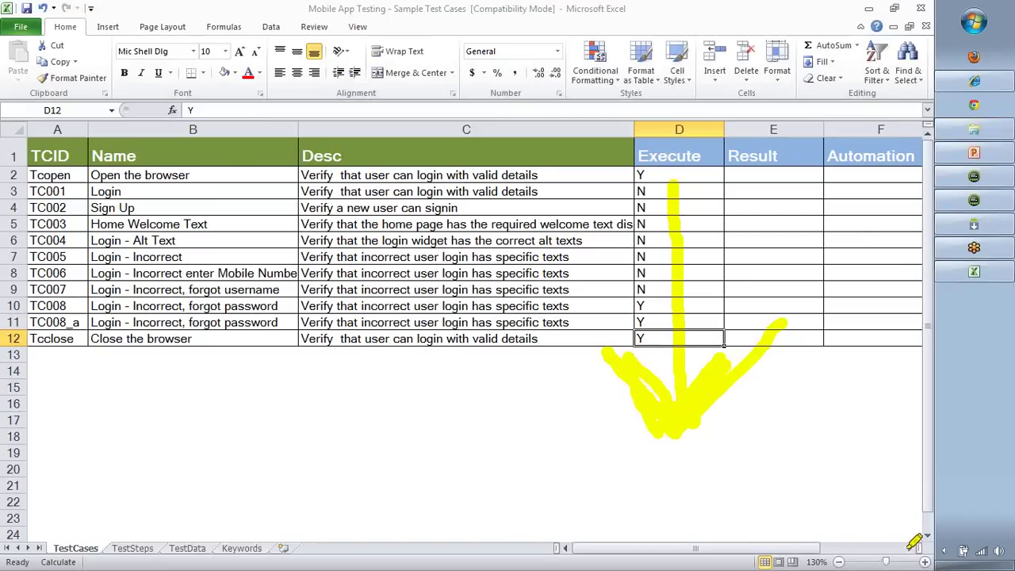
mouse_move(802, 171)
mouse_down()
mouse_move(807, 402)
mouse_move(863, 418)
mouse_move(776, 449)
mouse_up()
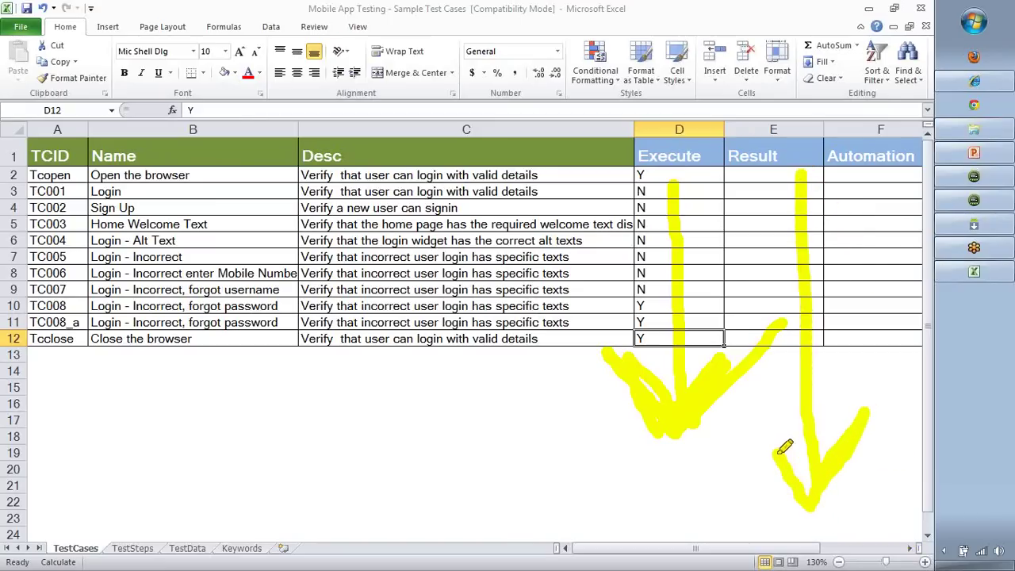
mouse_move(875, 158)
mouse_down()
mouse_move(887, 357)
mouse_move(936, 339)
mouse_move(844, 340)
mouse_up()
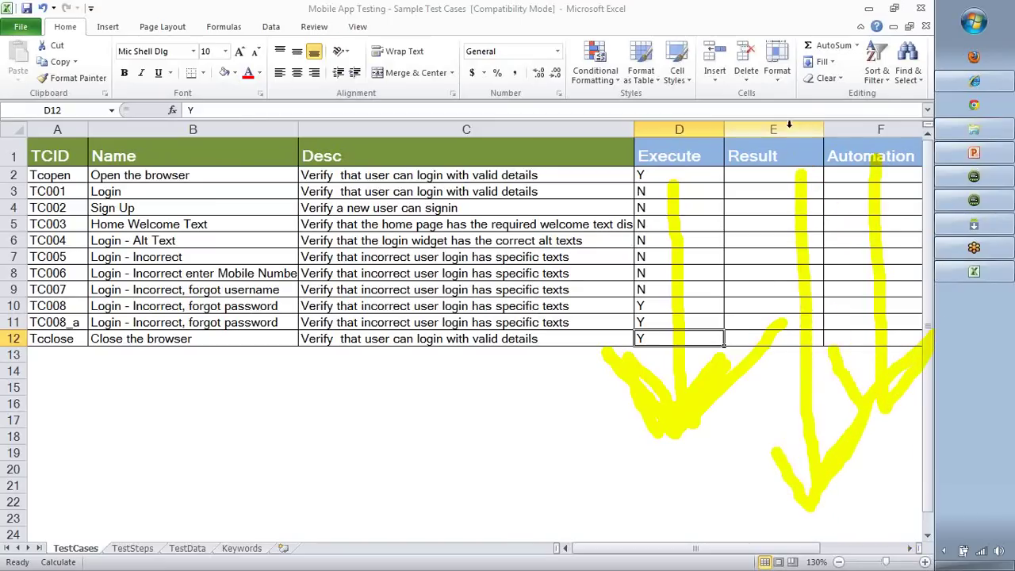
Delete the Automation column, leaving Execute and Result as the last TestCases columns
right_click(850, 126)
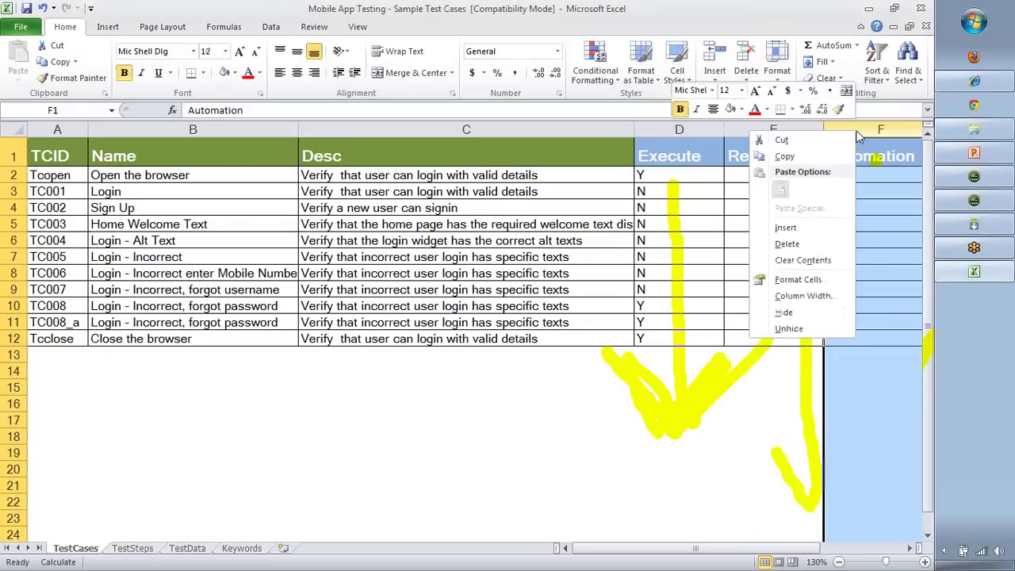
click(813, 244)
click(520, 240)
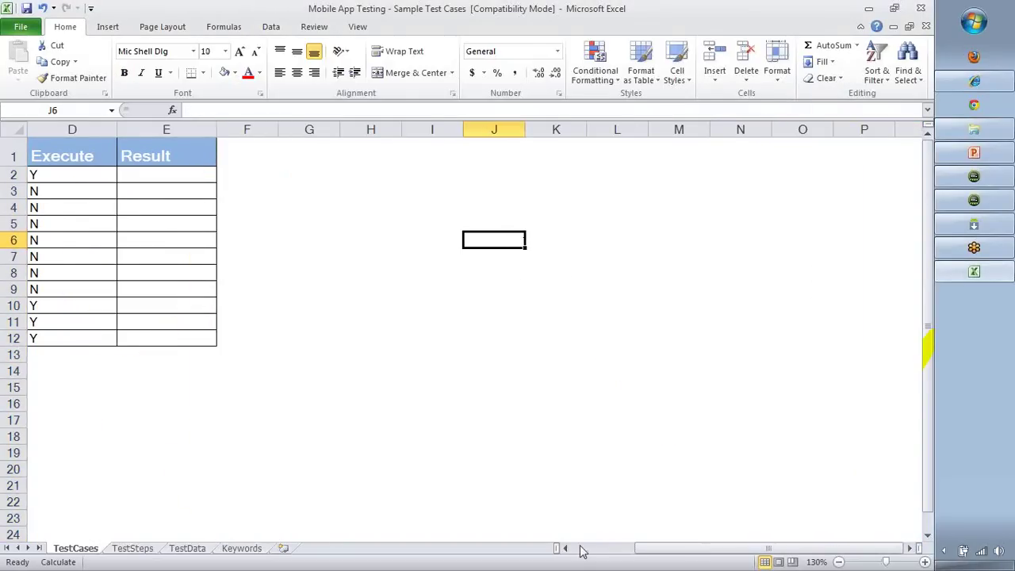
click(583, 550)
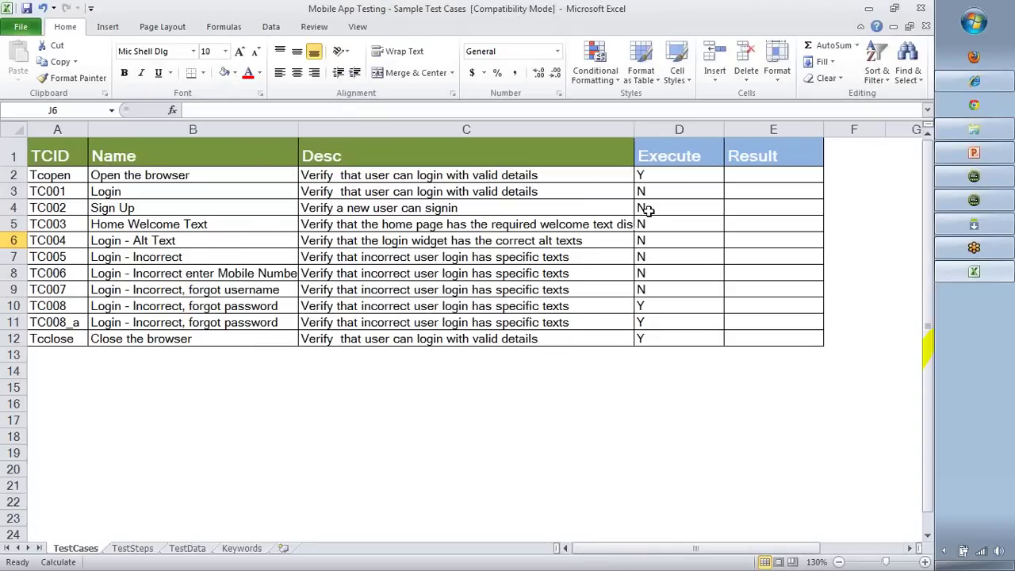
click(706, 156)
click(789, 147)
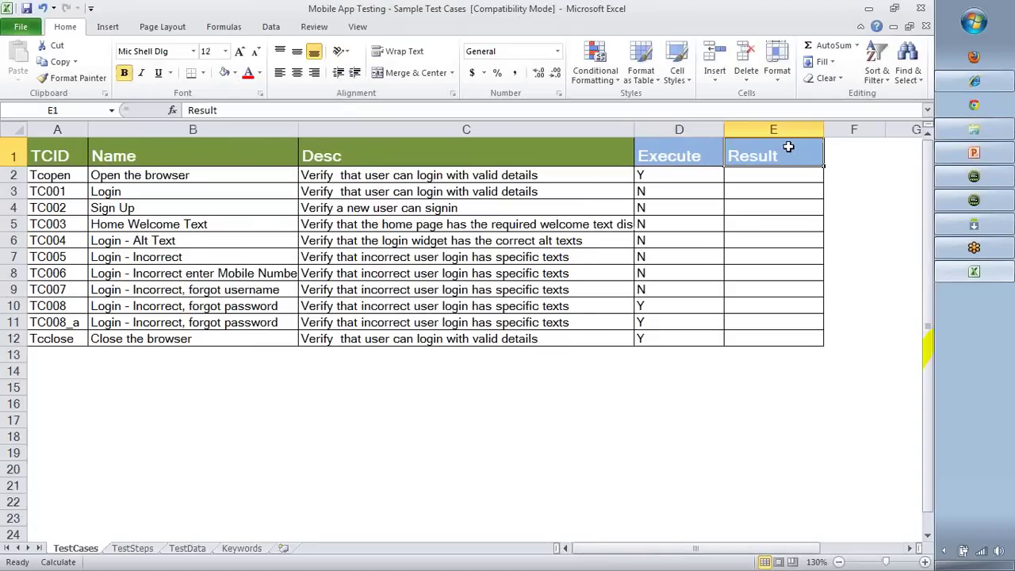
Delete the TestData and Keywords sheets together
click(184, 549)
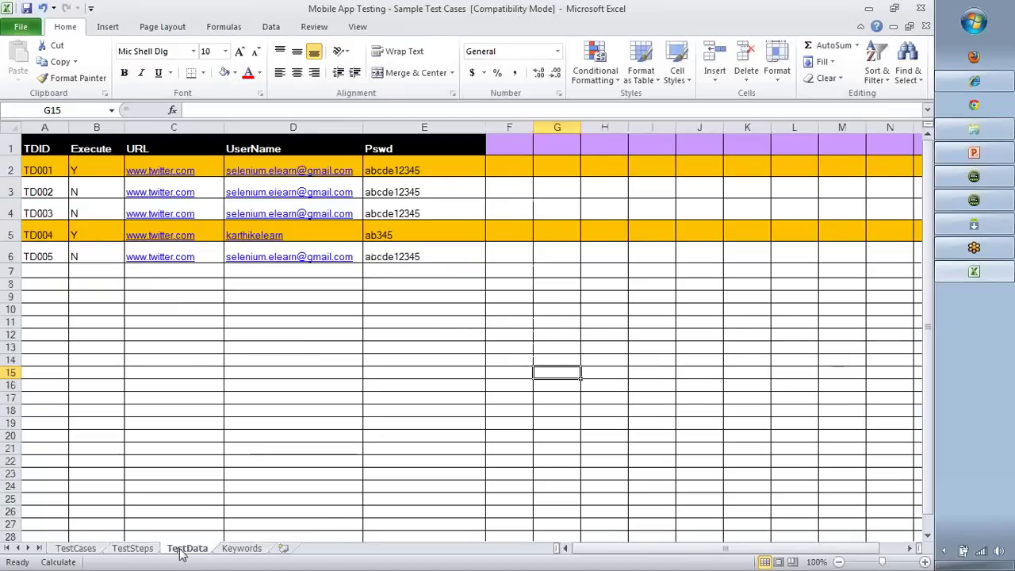
ctrl+click(234, 549)
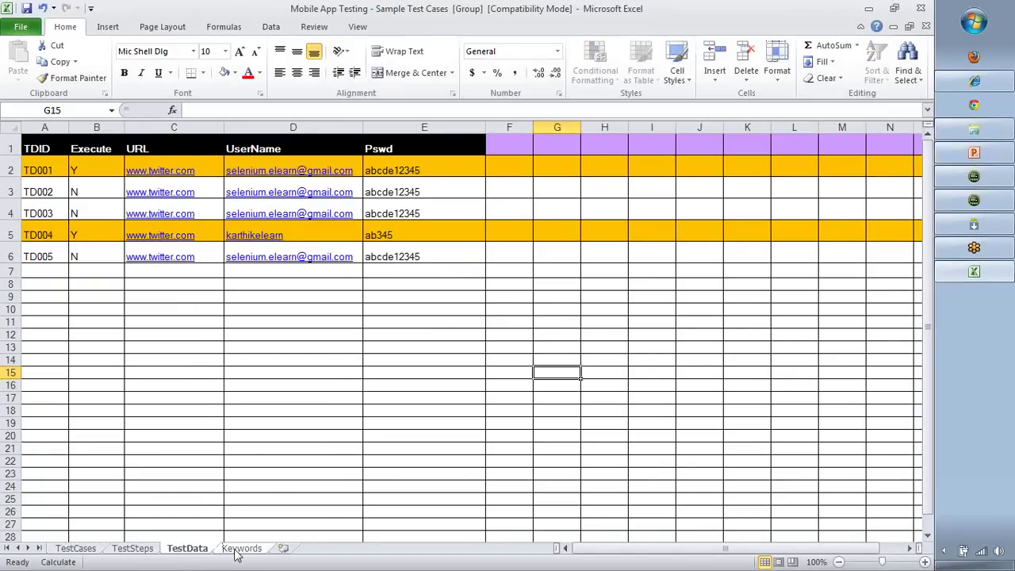
right_click(238, 549)
click(267, 391)
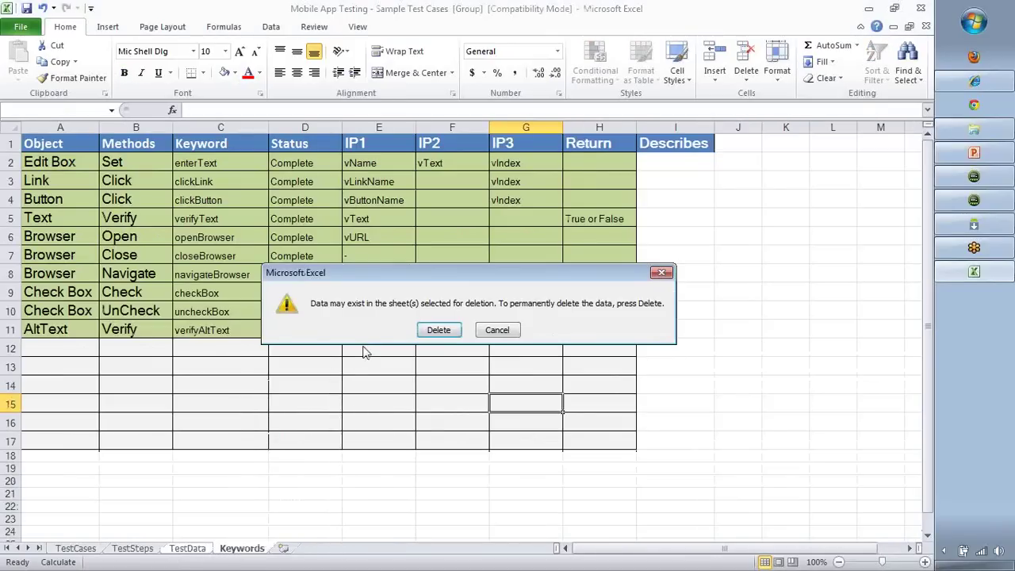
click(439, 330)
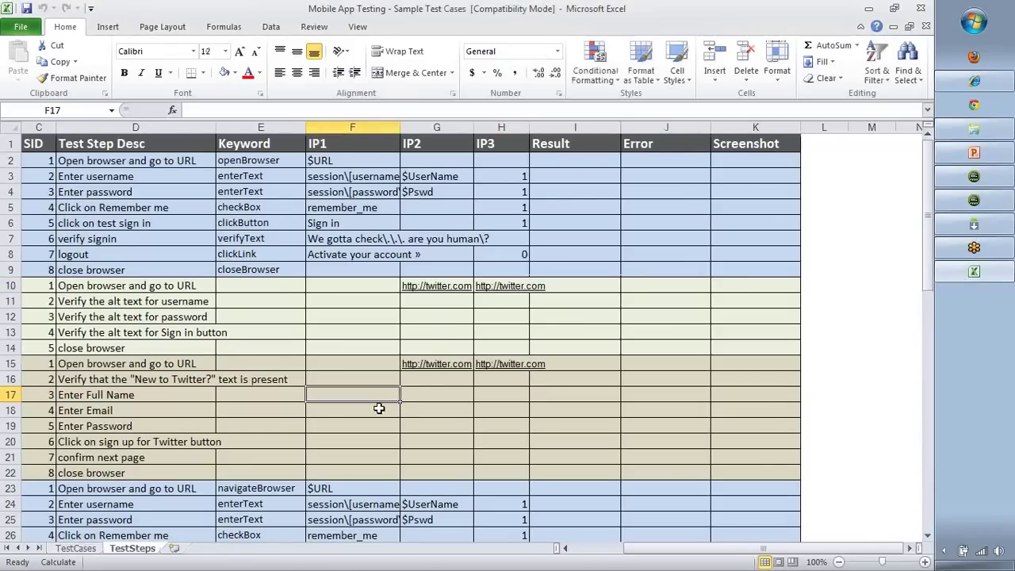
Open TestSteps and look over the TC001 IDs and Login descriptions in rows 2–9
click(73, 549)
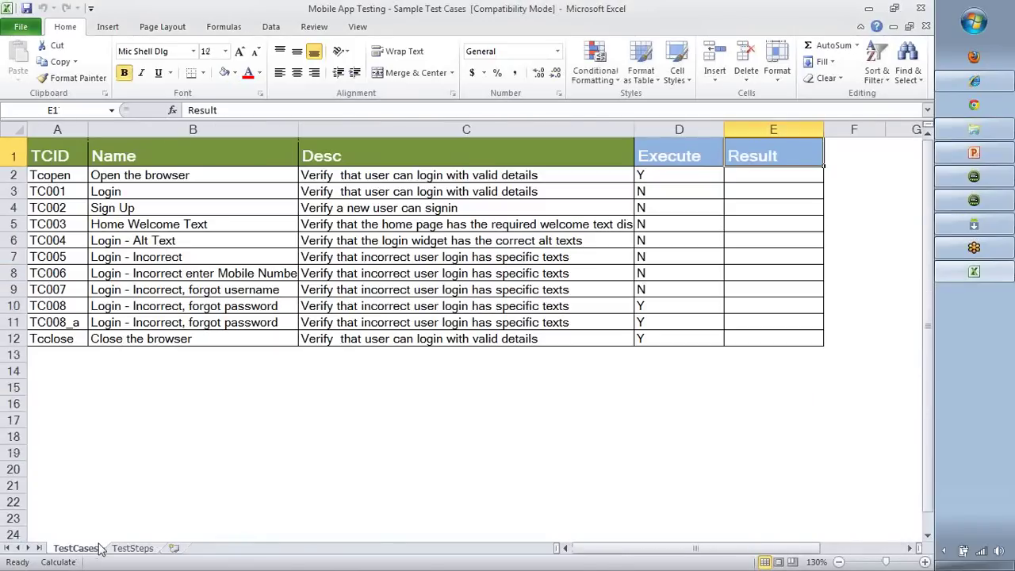
click(143, 551)
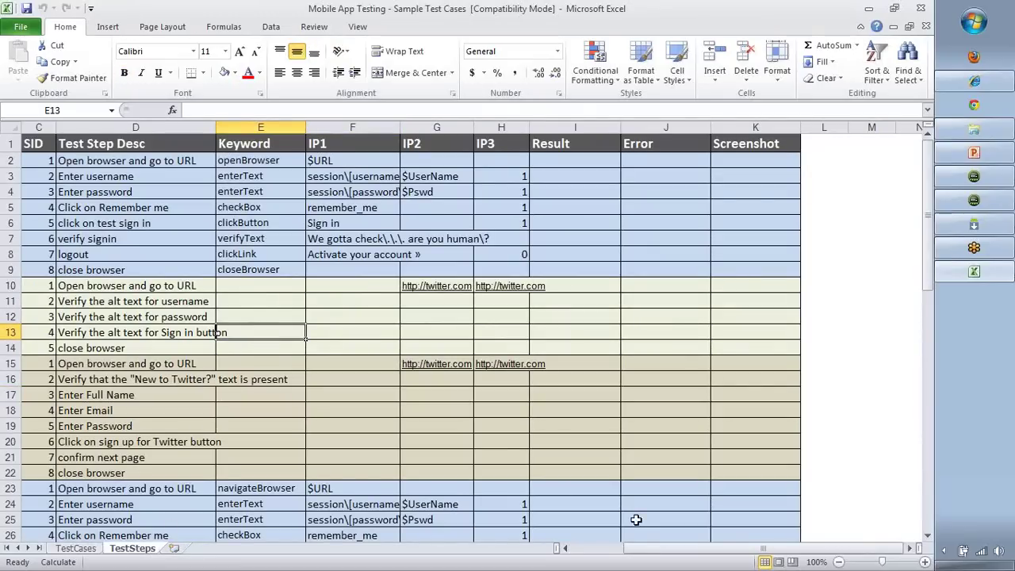
click(578, 553)
click(482, 379)
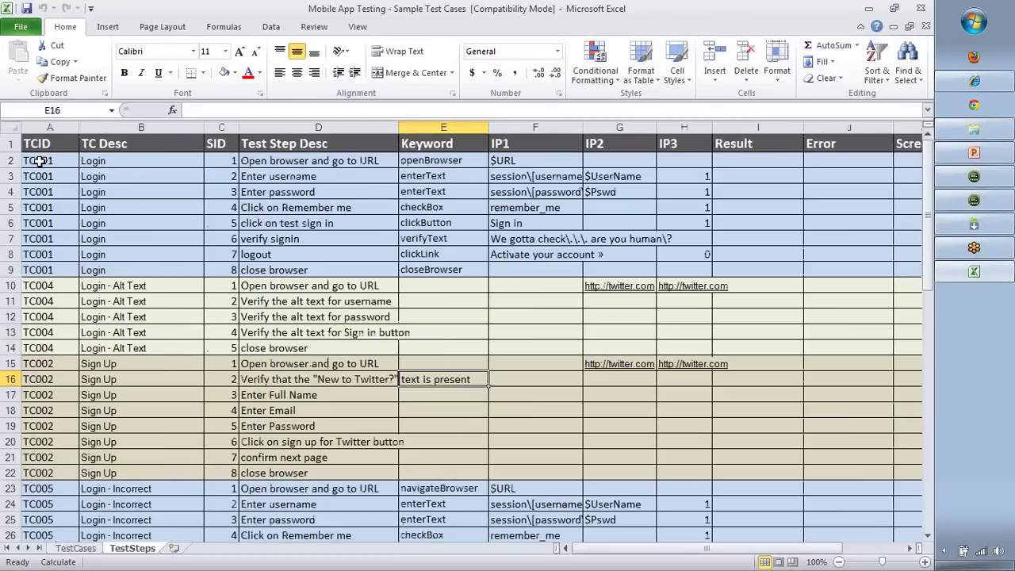
drag(40, 160, 40, 270)
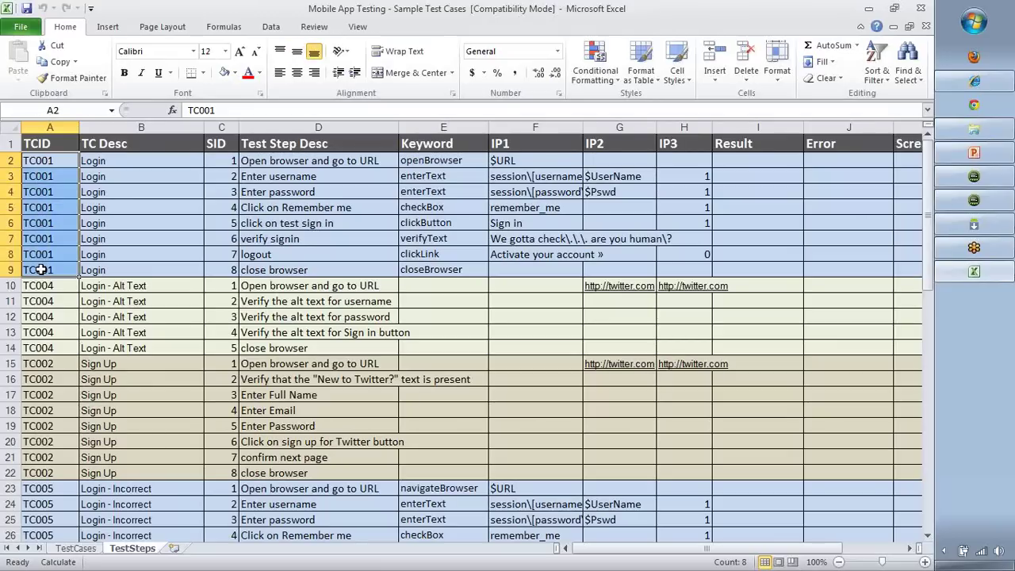
drag(133, 162, 129, 270)
click(89, 548)
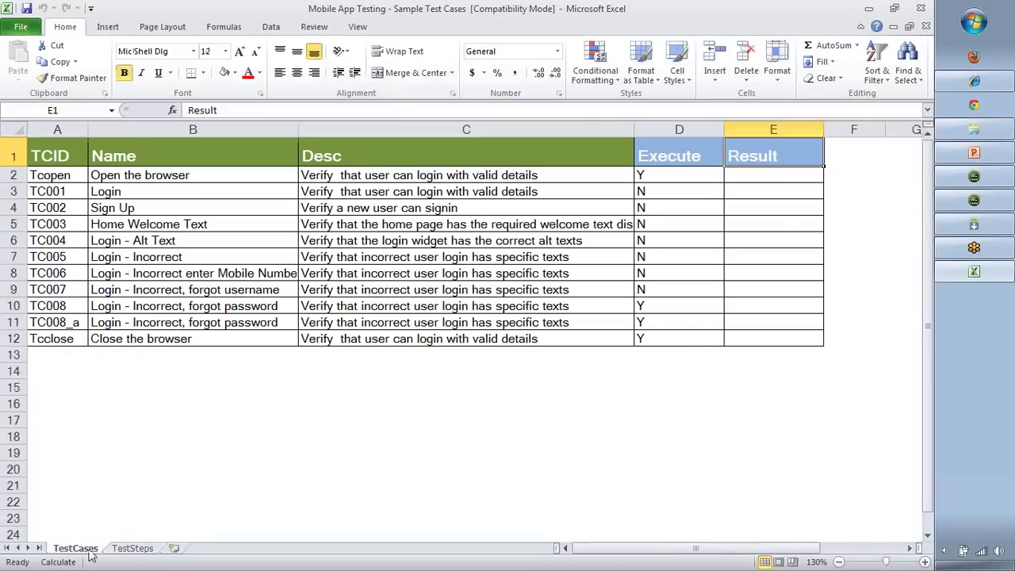
click(129, 549)
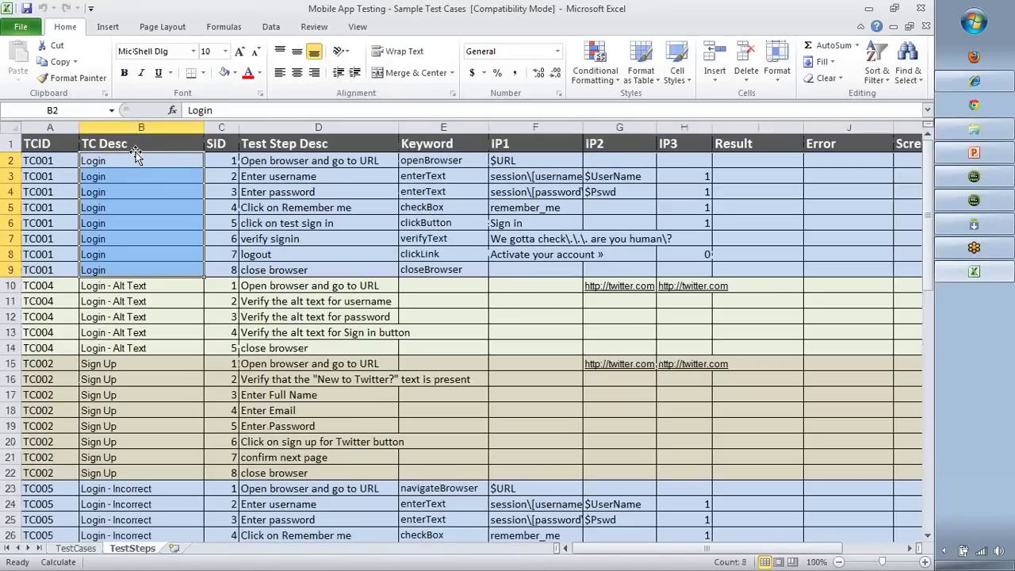
Select the TC001 login steps and descriptions D3:D9, then scroll through the remaining test steps
drag(42, 158, 706, 258)
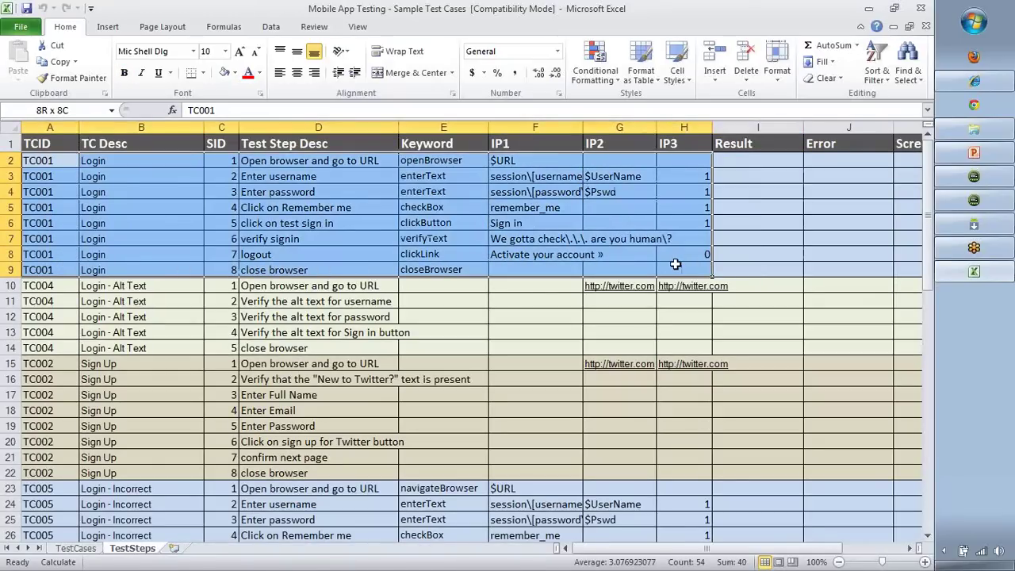
click(548, 265)
click(307, 161)
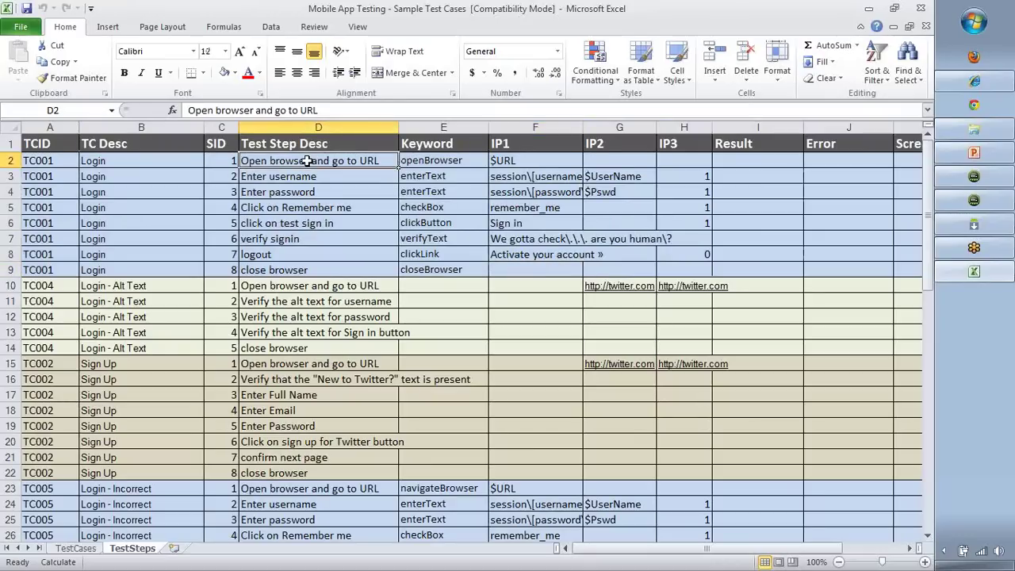
drag(299, 176, 291, 270)
click(291, 270)
scroll(291, 270, down, 8)
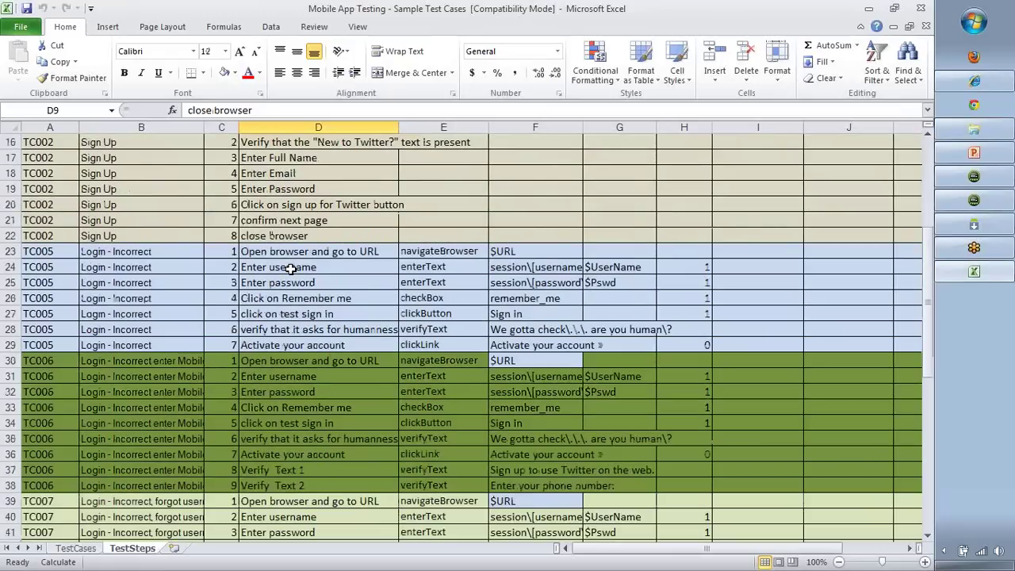
scroll(291, 269, down, 6)
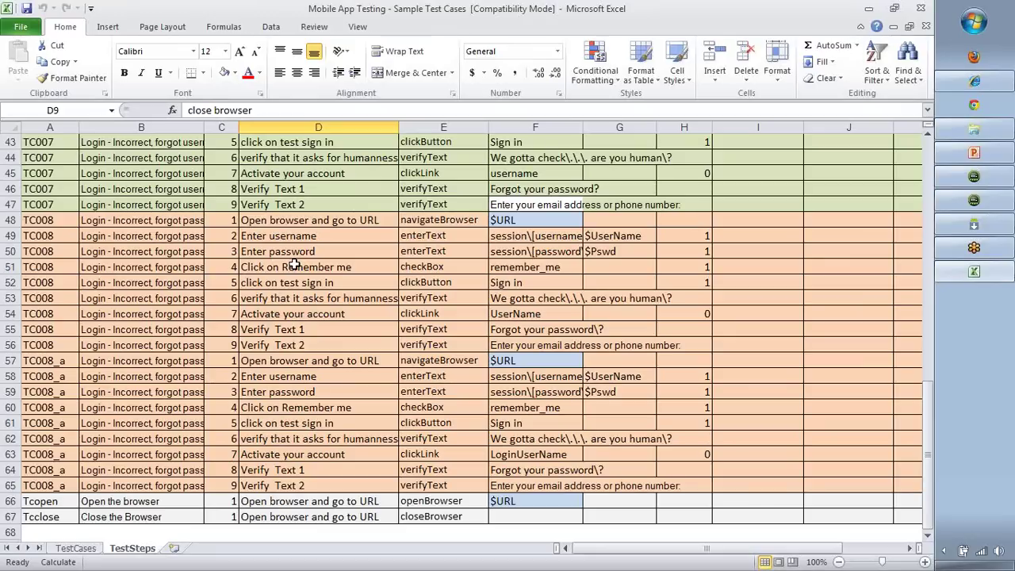
scroll(294, 267, up, 14)
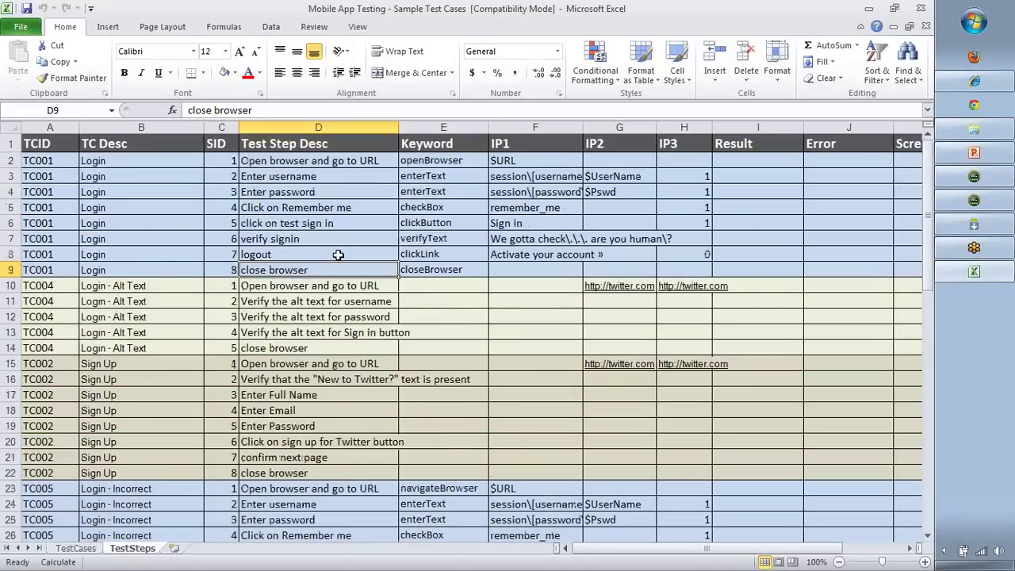
click(429, 125)
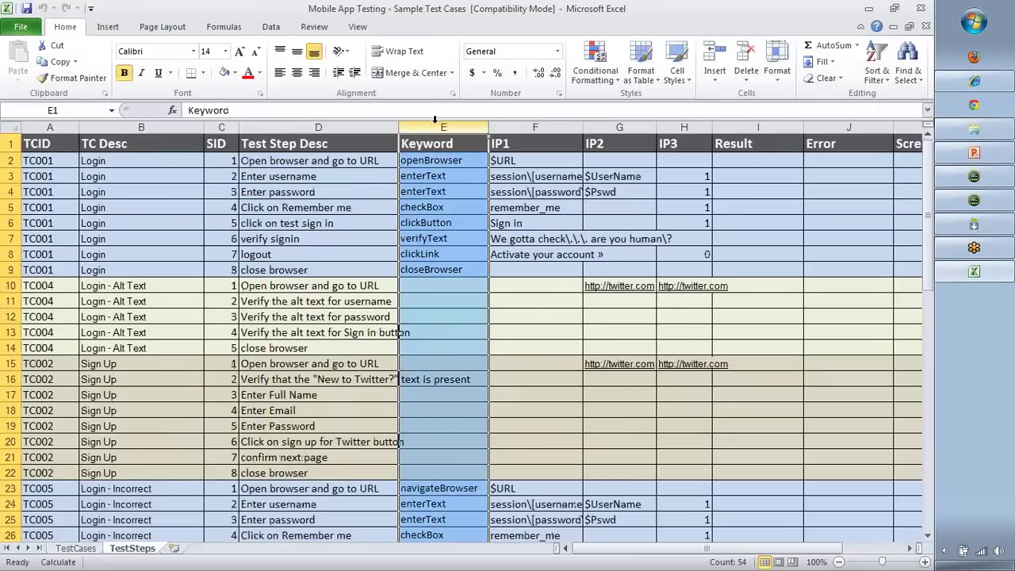
Delete the Keyword, IP1, IP2 and IP3 columns from TestSteps
drag(430, 124, 682, 123)
right_click(683, 123)
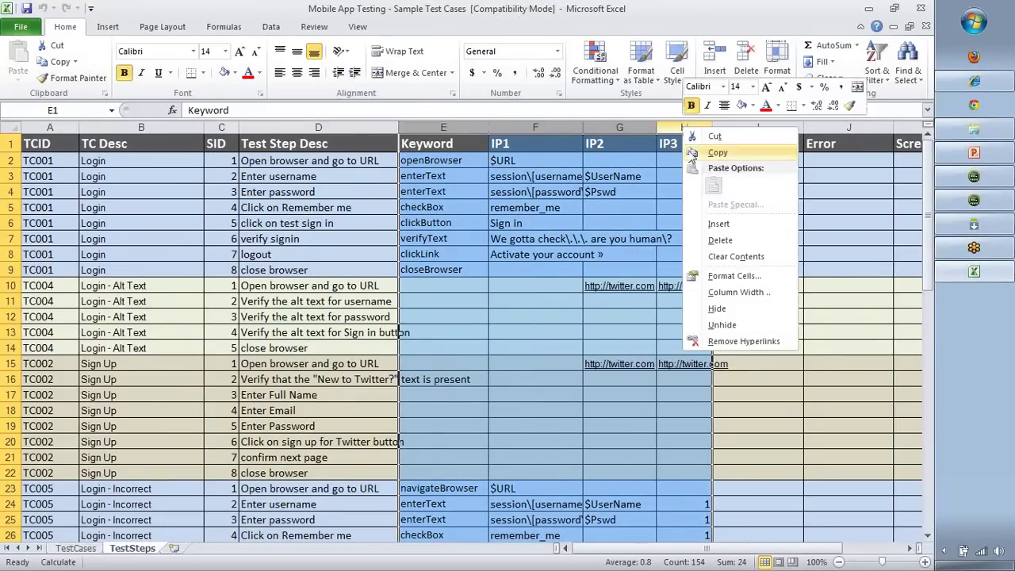
click(702, 237)
click(536, 208)
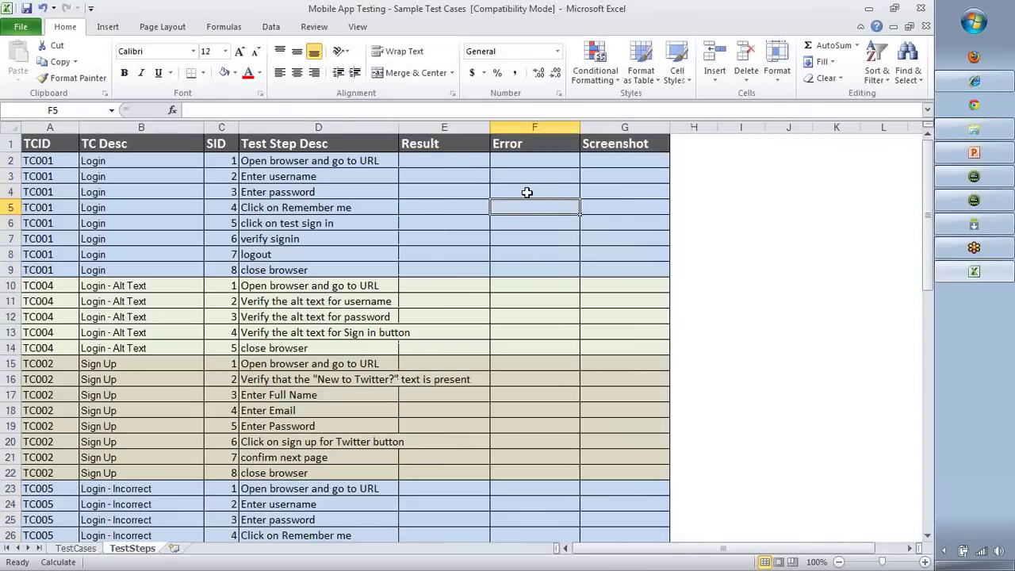
Delete the Error and Screenshot columns and widen the Test Step Desc column
click(452, 125)
drag(536, 127, 616, 127)
right_click(617, 126)
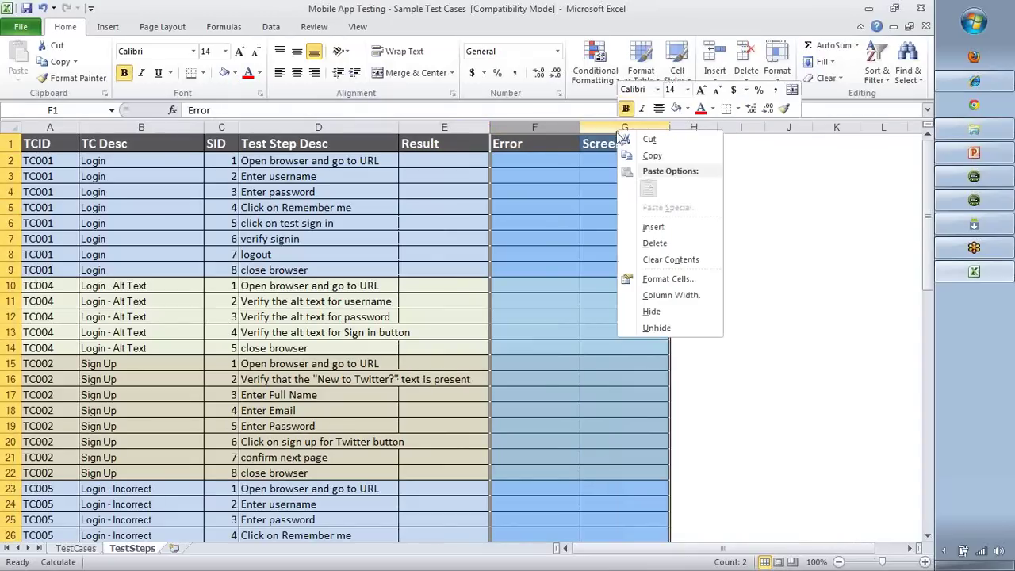
click(647, 242)
click(532, 251)
drag(398, 127, 524, 122)
click(271, 173)
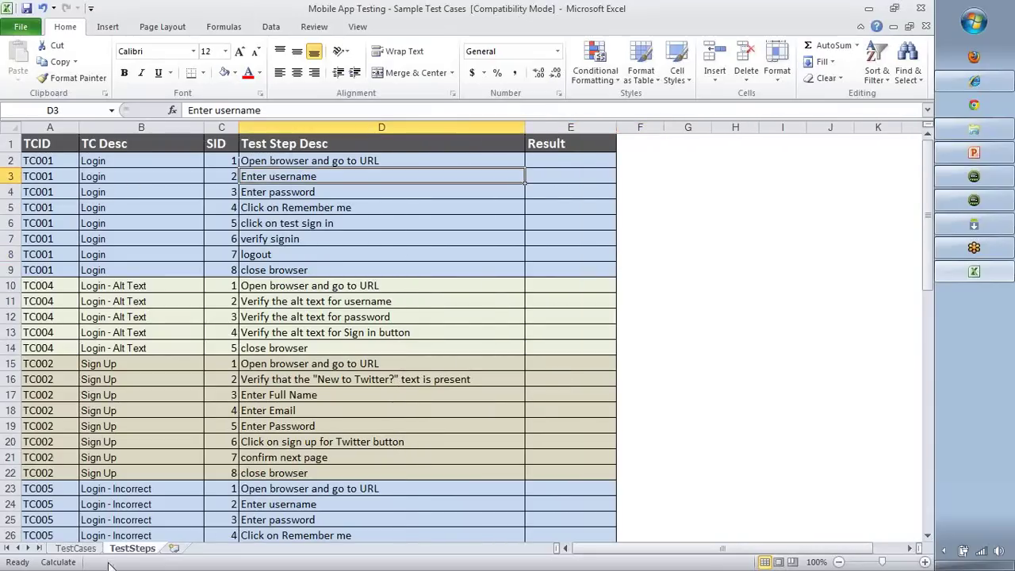
click(79, 551)
click(302, 370)
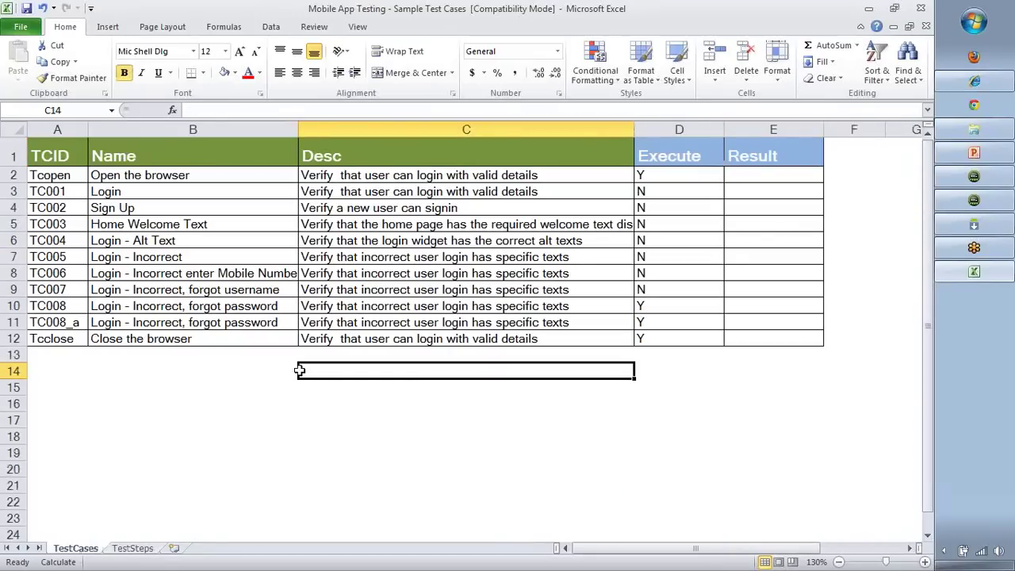
click(260, 323)
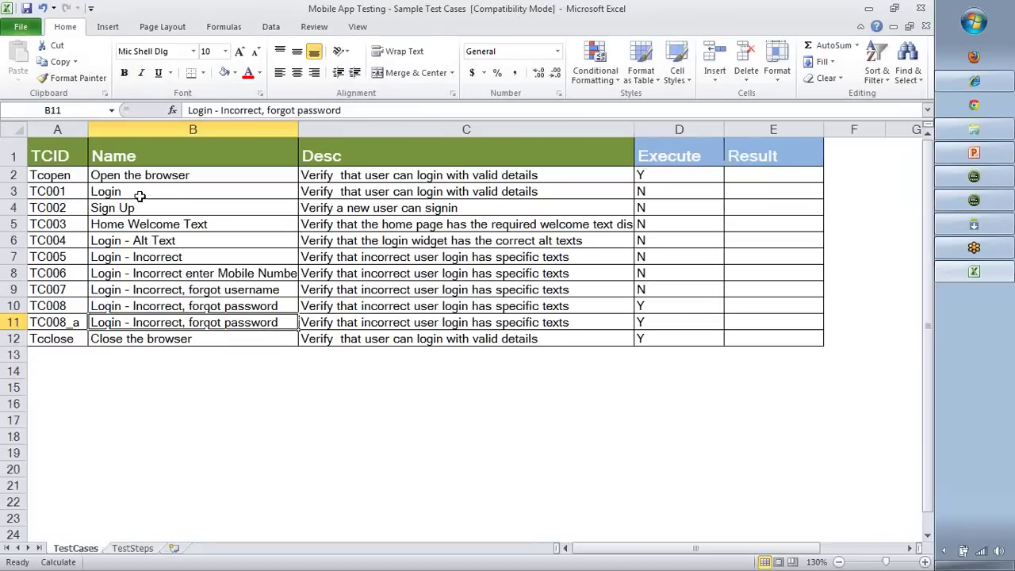
click(57, 193)
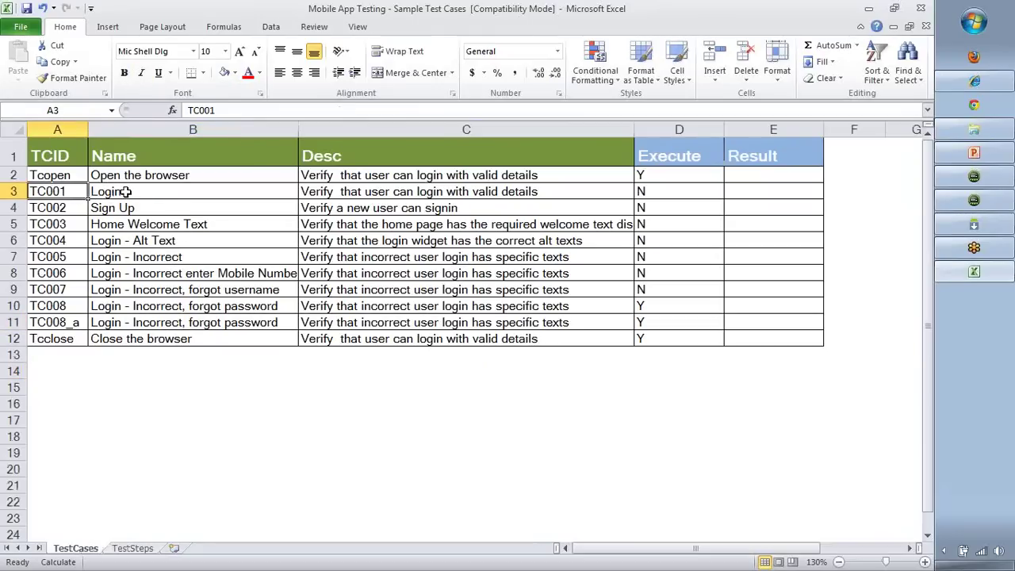
click(126, 192)
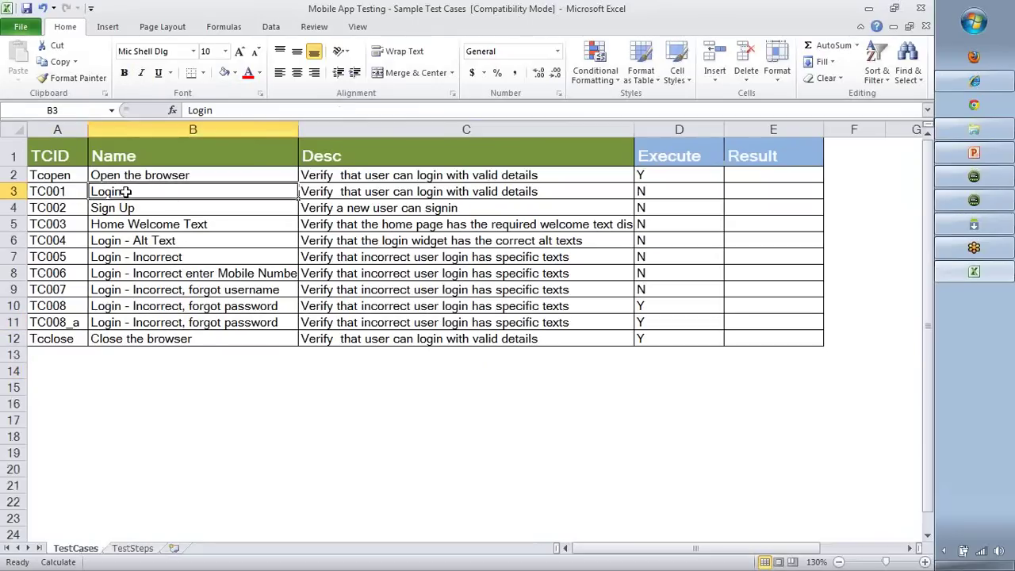
click(384, 192)
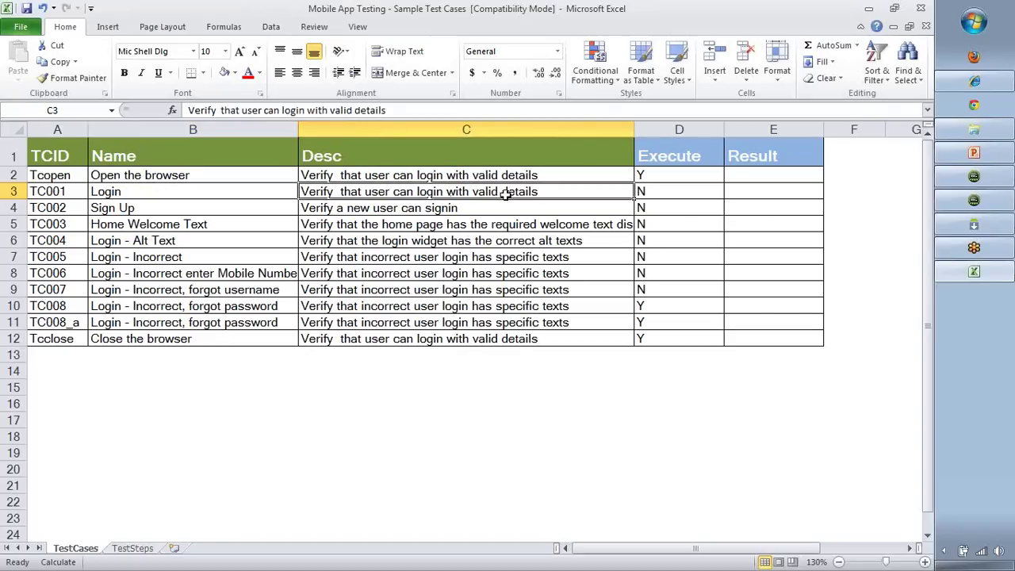
click(133, 548)
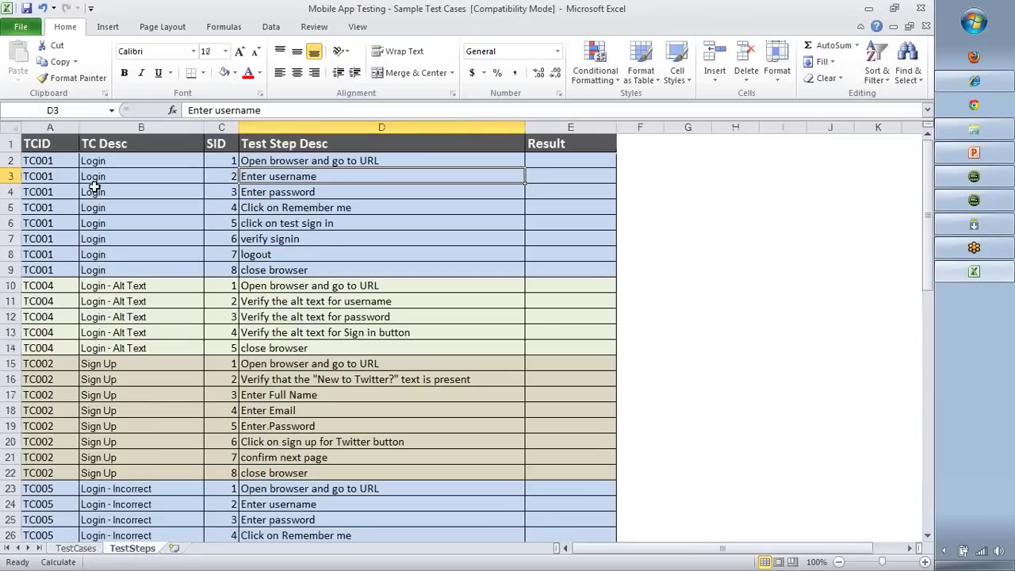
click(41, 164)
click(349, 156)
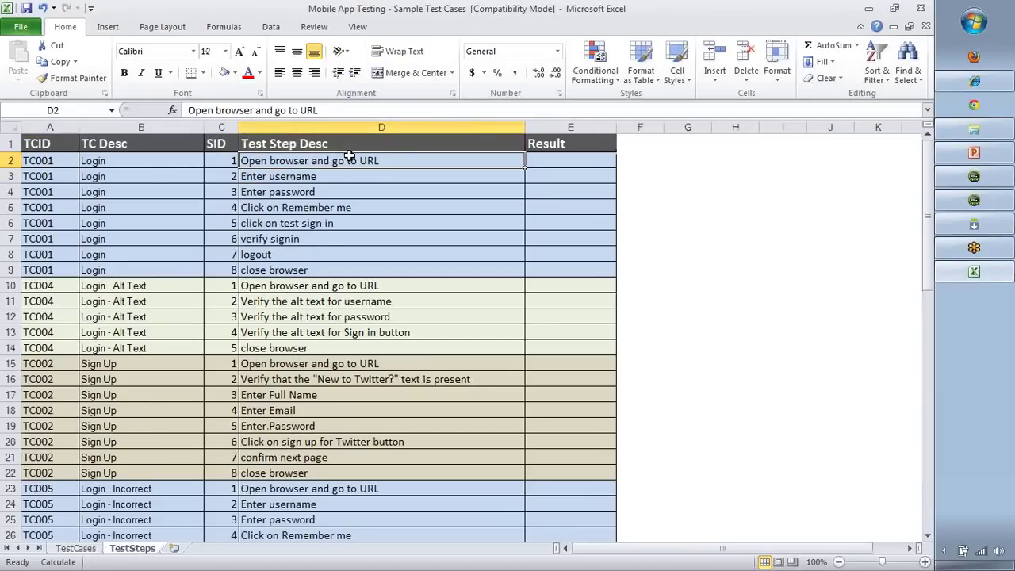
click(343, 175)
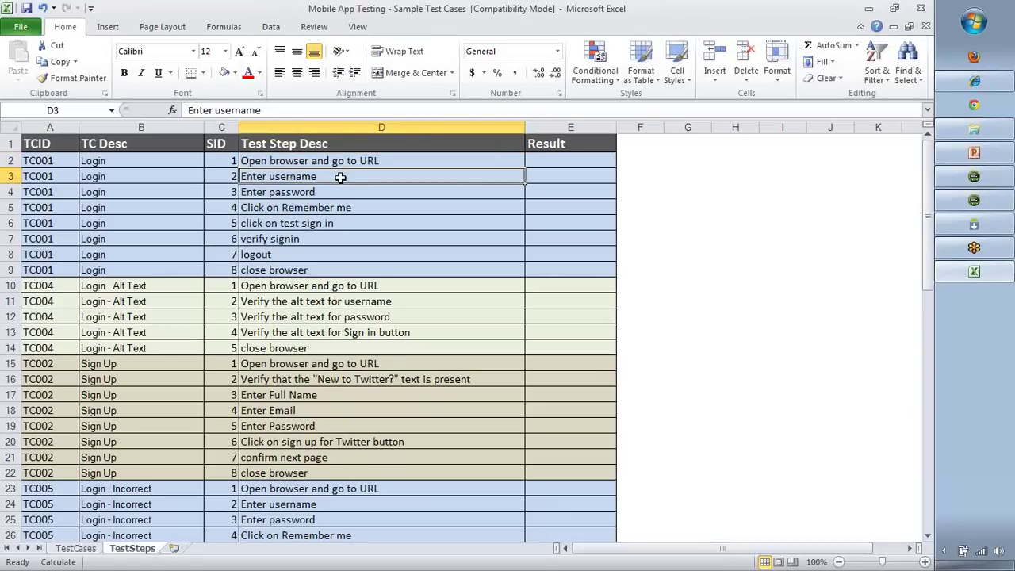
click(334, 192)
click(325, 210)
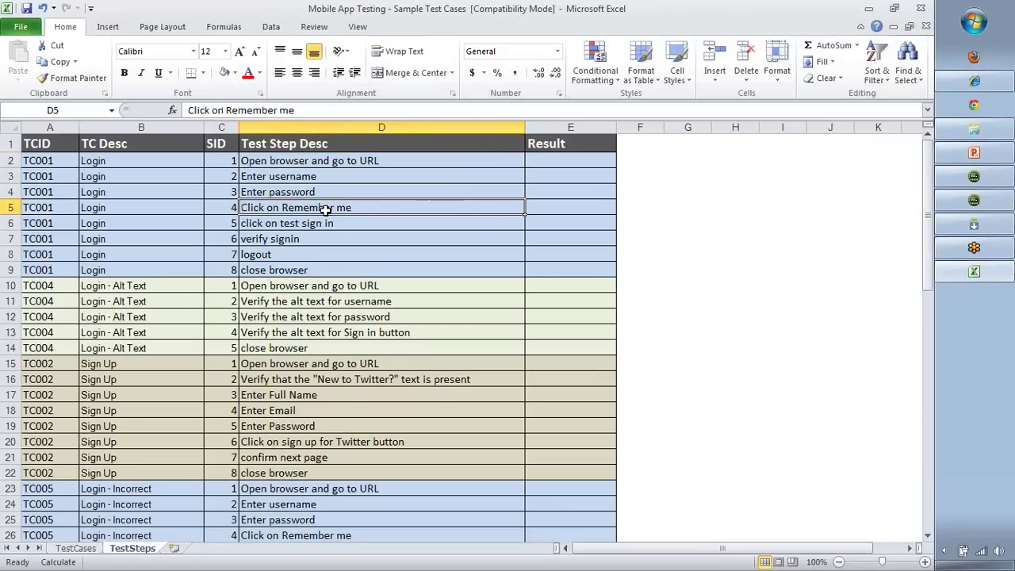
click(316, 222)
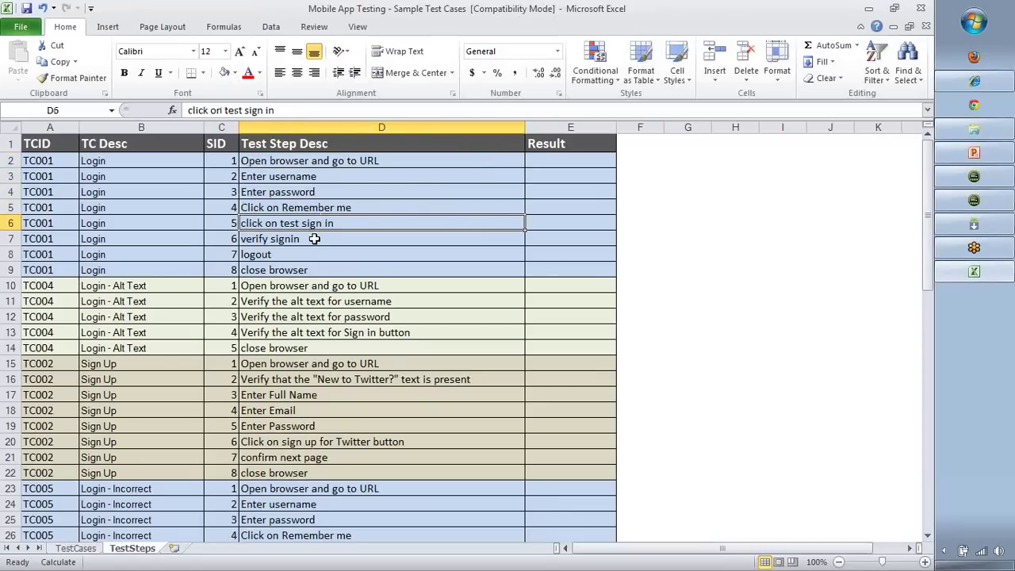
click(315, 238)
click(307, 254)
click(303, 270)
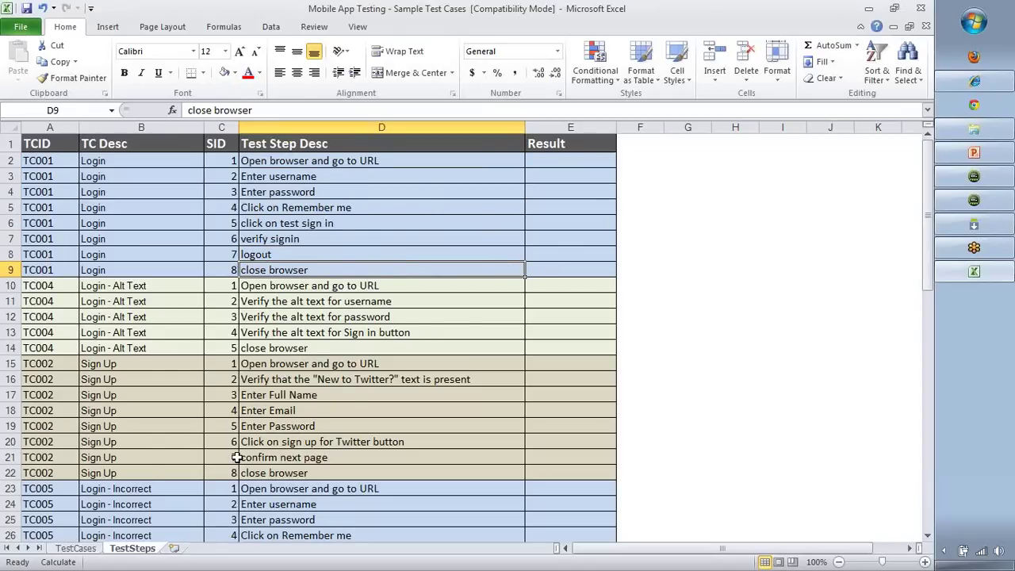
scroll(237, 458, down, 4)
drag(45, 298, 540, 392)
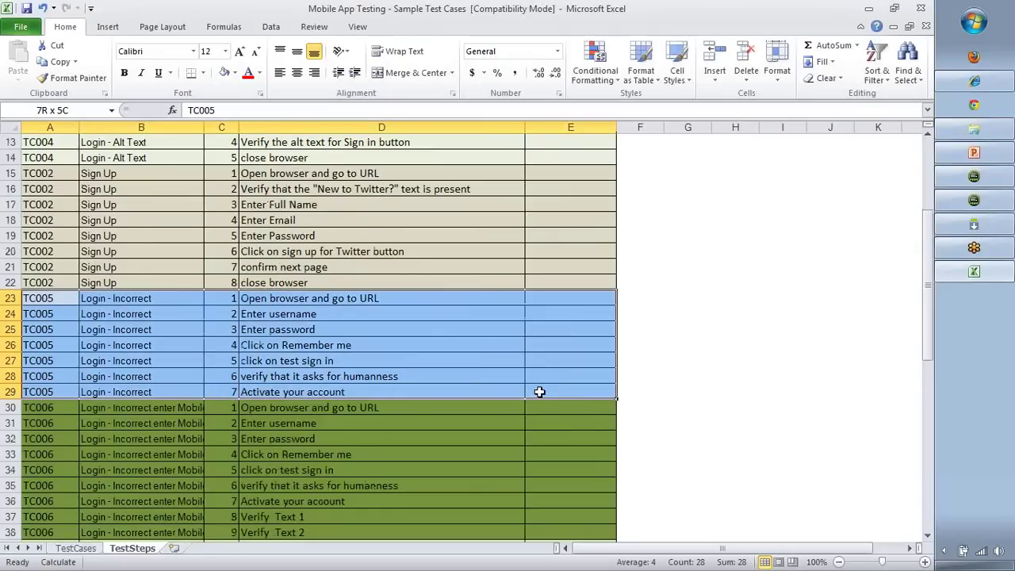
click(159, 332)
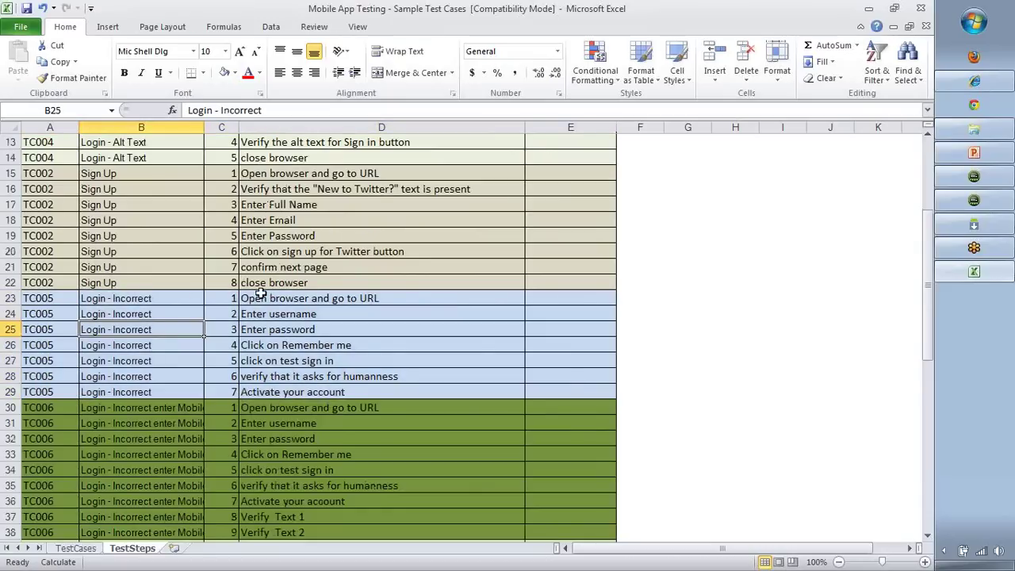
click(161, 299)
click(317, 296)
click(311, 313)
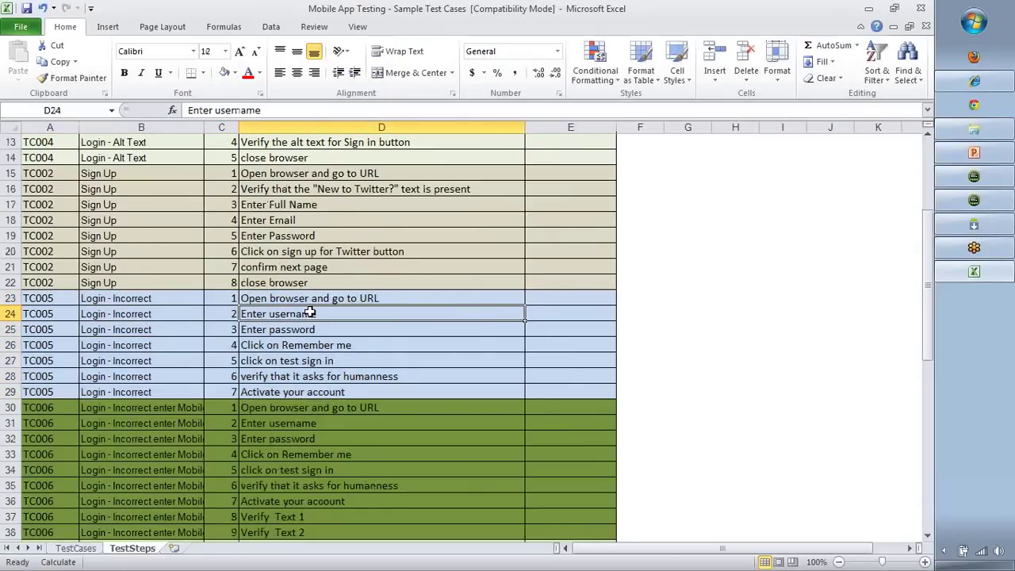
click(304, 329)
click(288, 347)
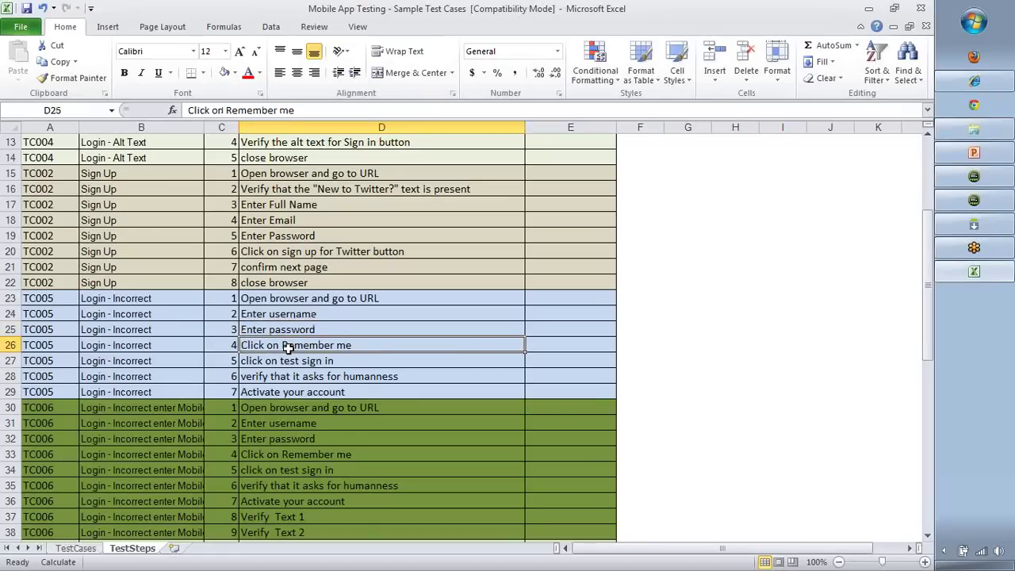
click(283, 361)
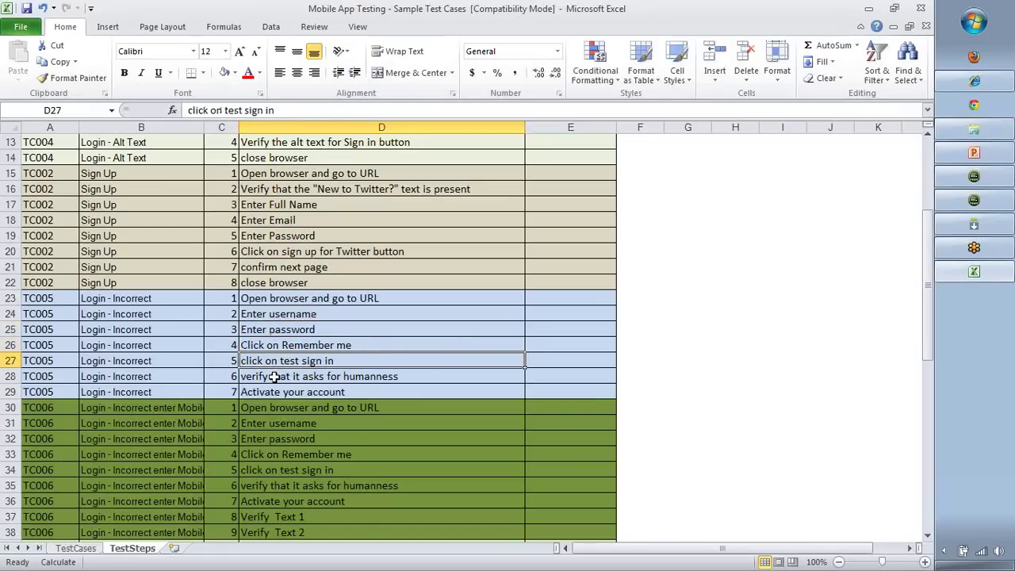
click(278, 377)
click(284, 391)
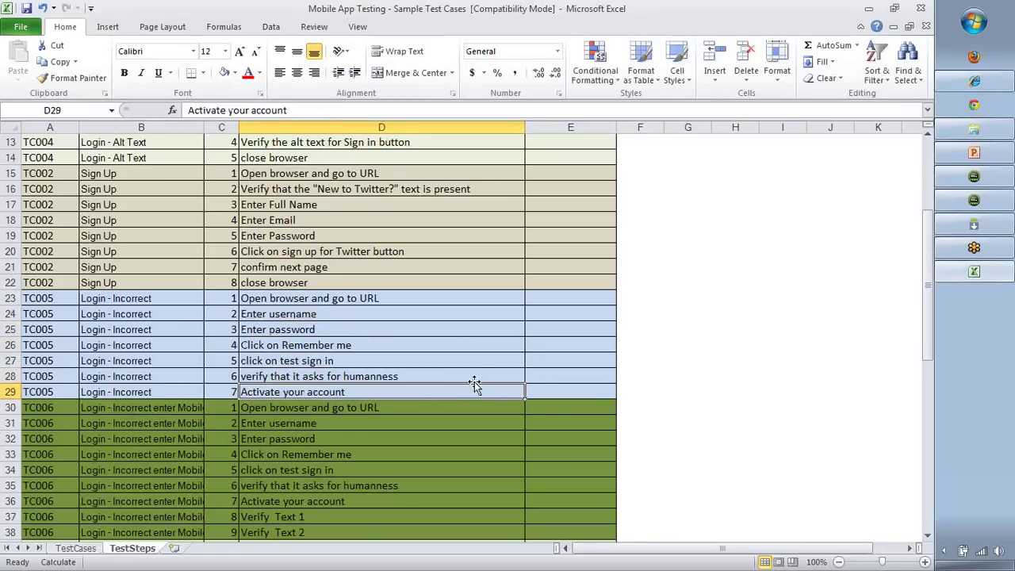
drag(551, 386, 55, 299)
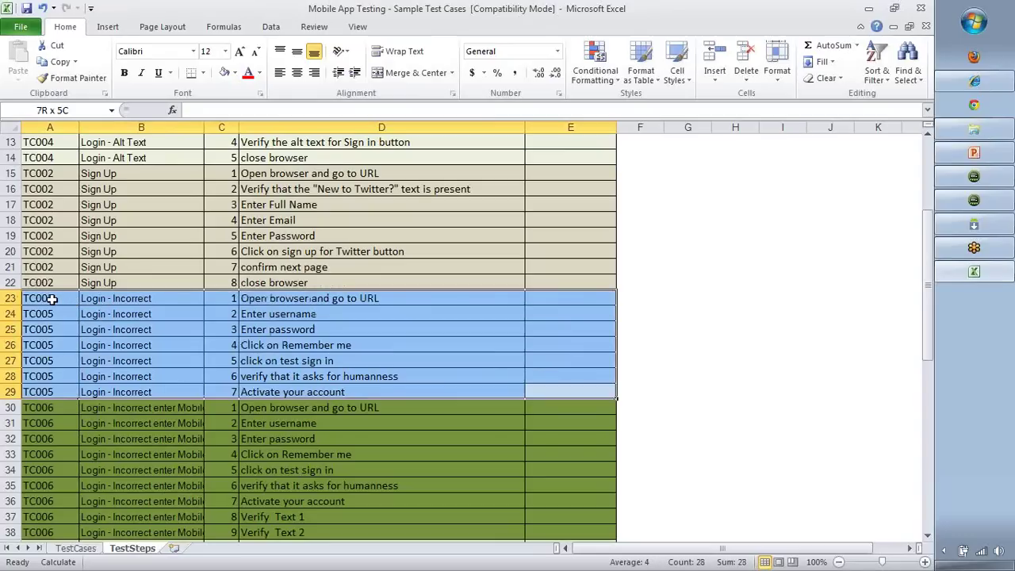
click(377, 302)
scroll(376, 301, up, 4)
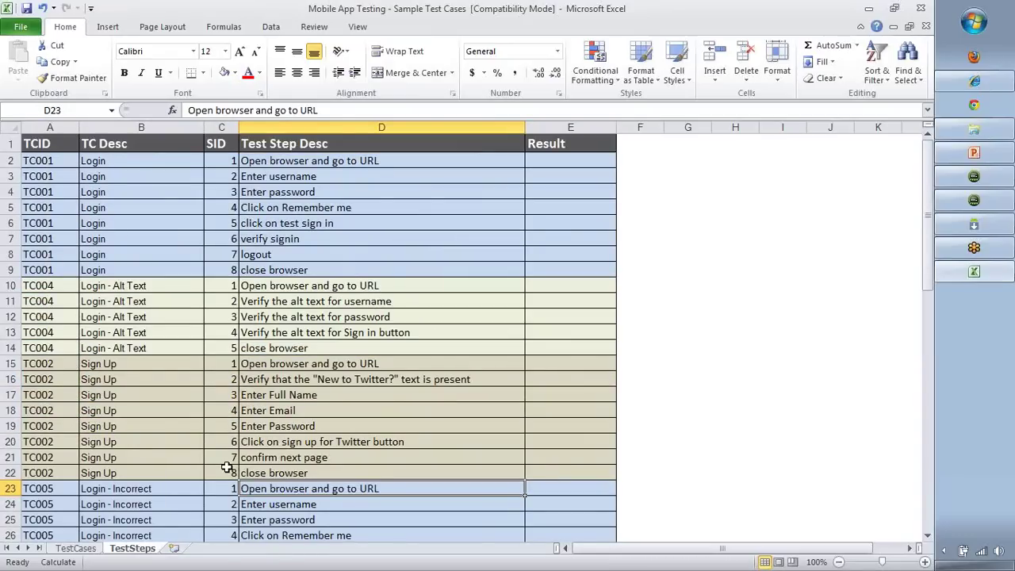
Review the TC008_a description and the Execute flags from Tcopen to Tcclose on the TestCases sheet
click(74, 549)
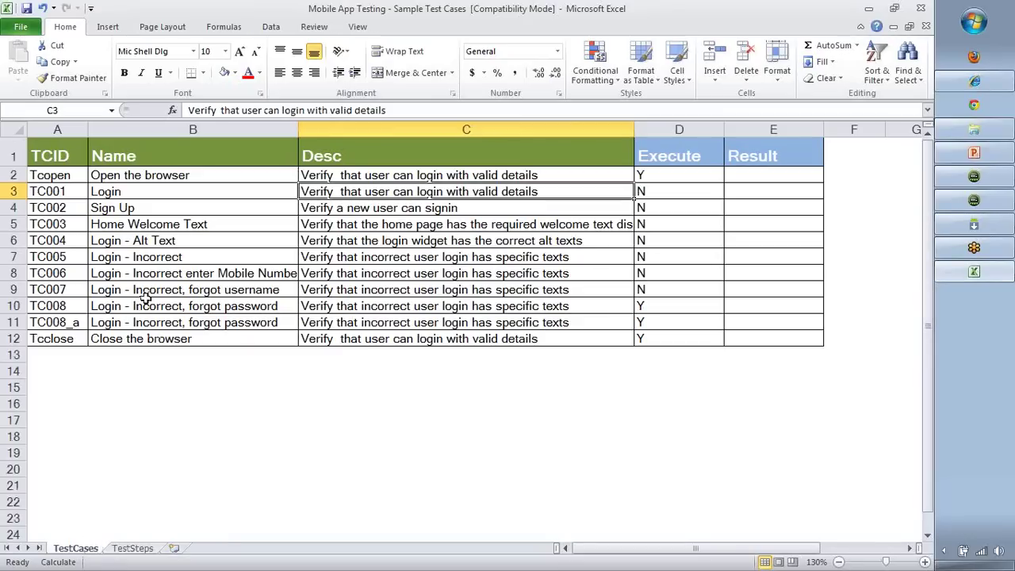
click(598, 322)
click(670, 177)
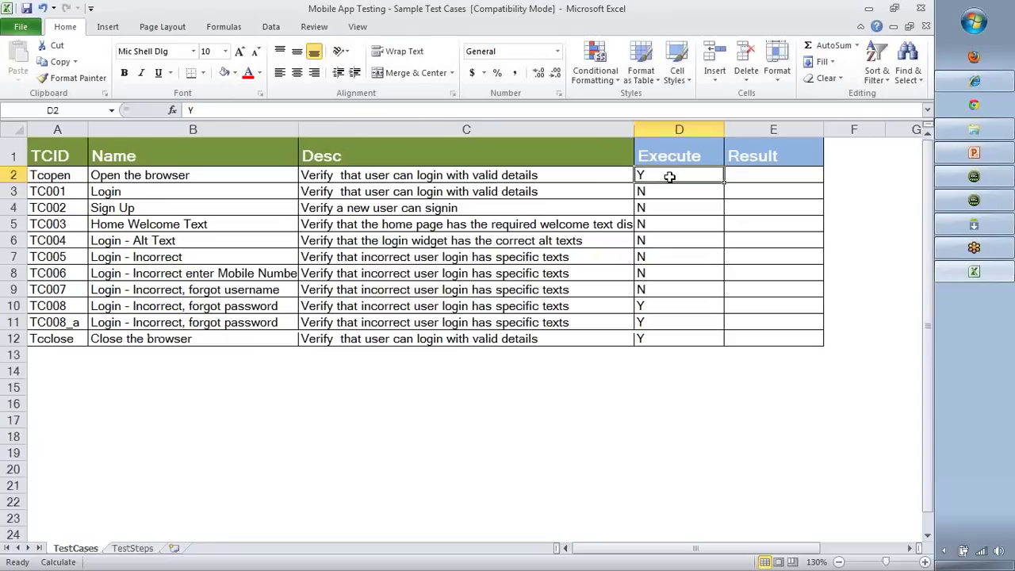
drag(670, 177, 680, 336)
click(684, 338)
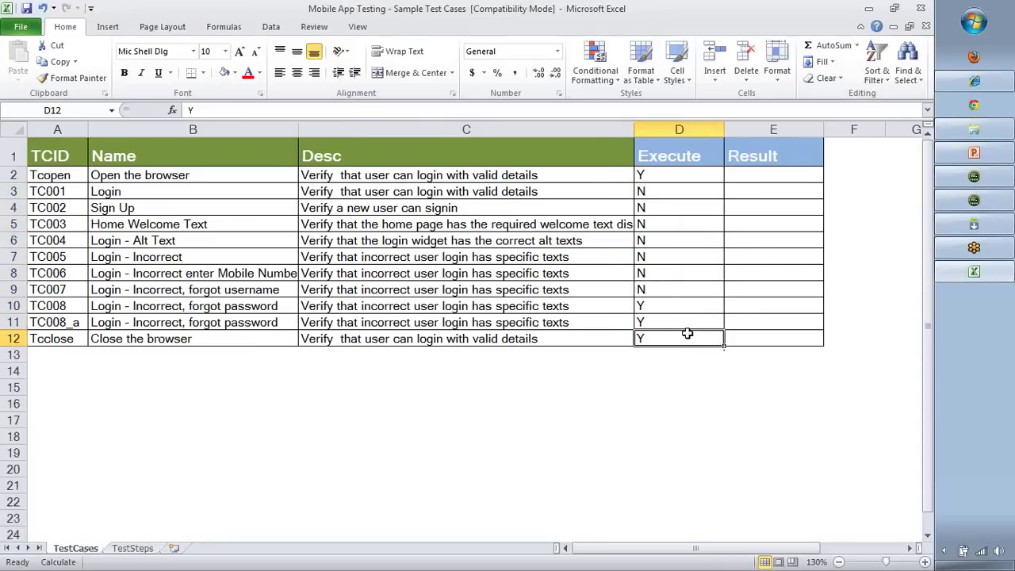
Close the workbook, saving the changes in the older format despite the Compatibility Checker
key(alt+F4)
click(413, 312)
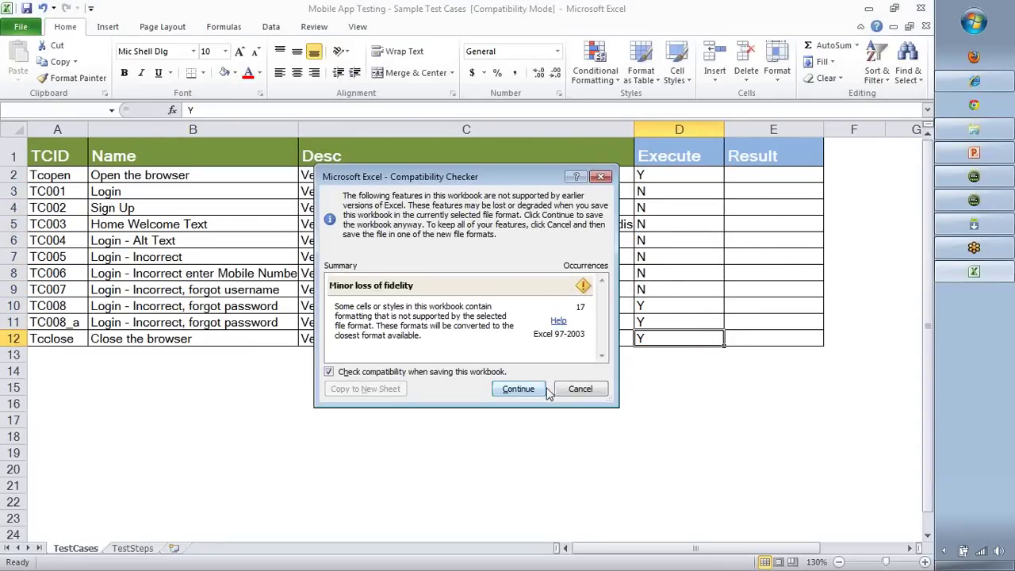
click(520, 388)
key(alt+Tab)
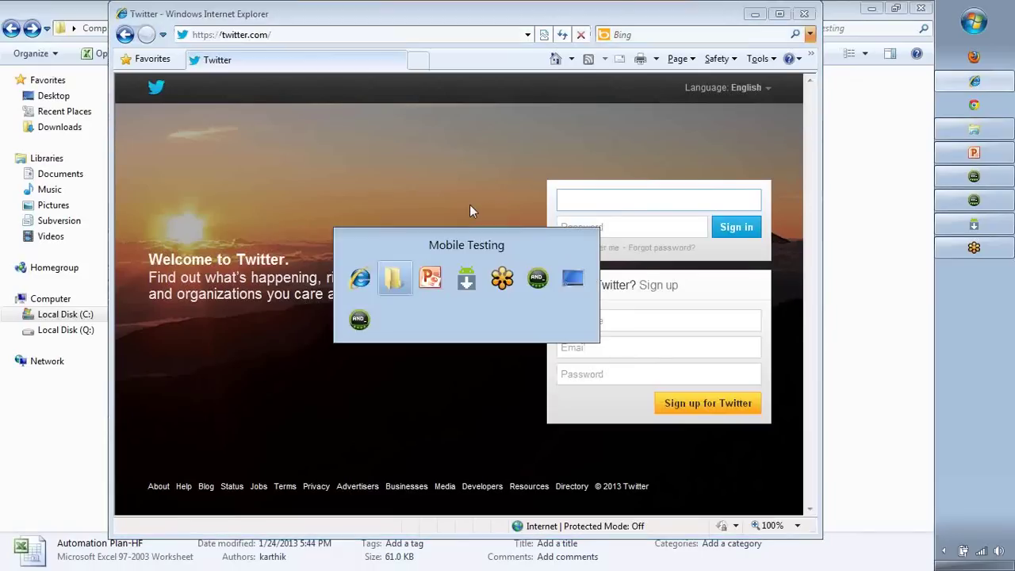
Open 'Mobile App Testing - Sample Test Cases' again from the Mobile Testing folder
click(251, 160)
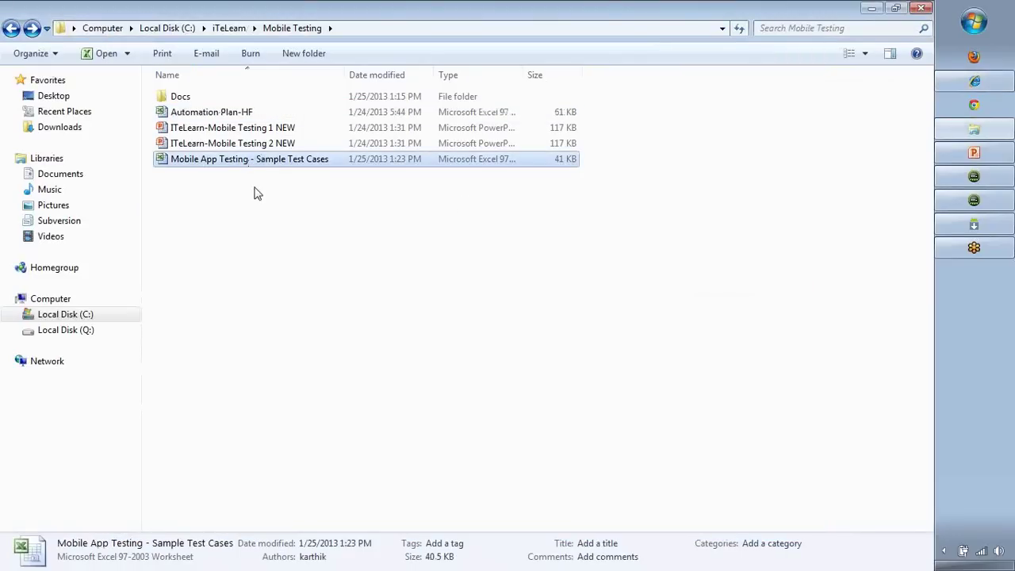
click(254, 194)
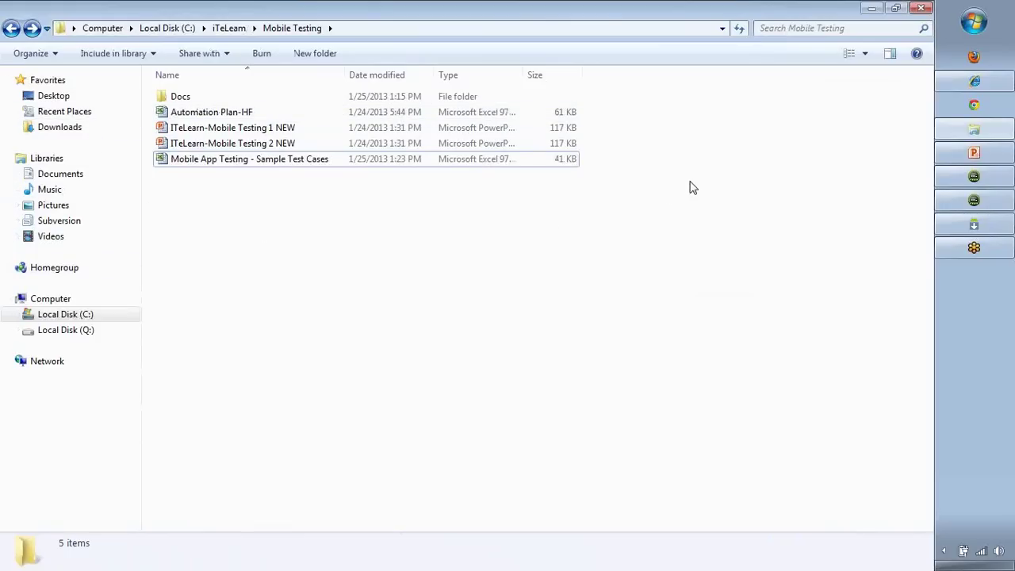
click(974, 152)
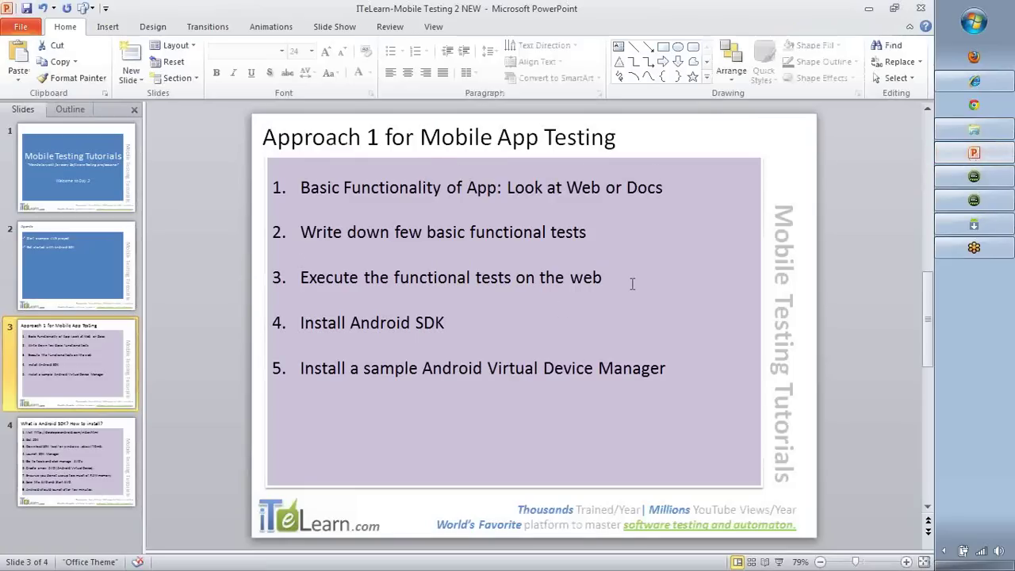
click(974, 81)
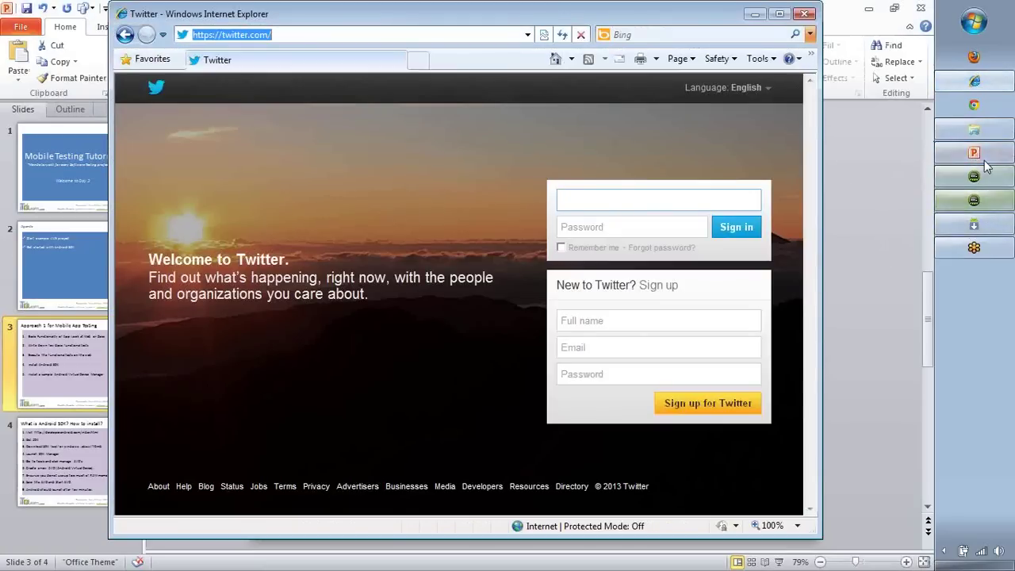
click(974, 128)
click(271, 162)
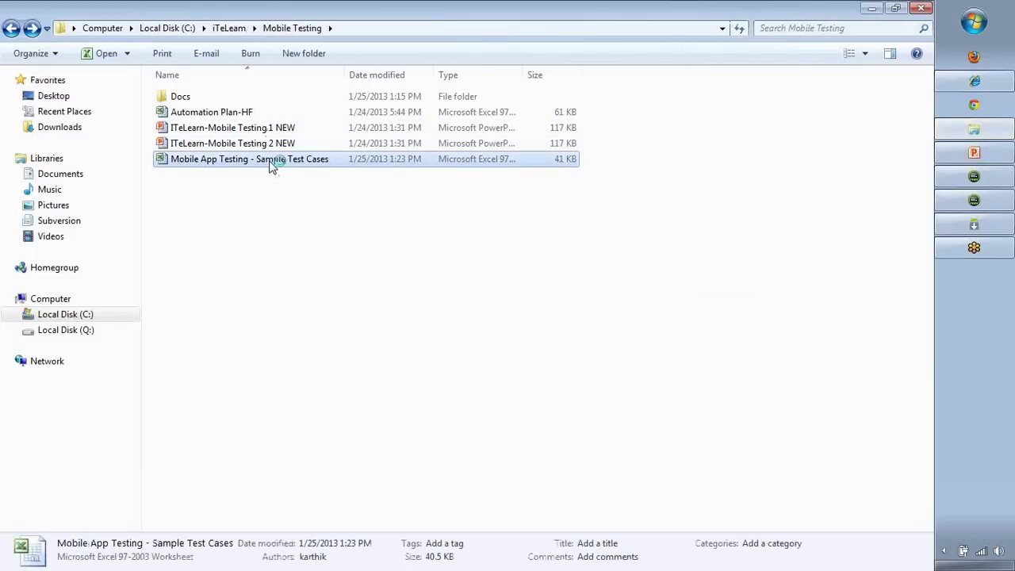
key(alt)
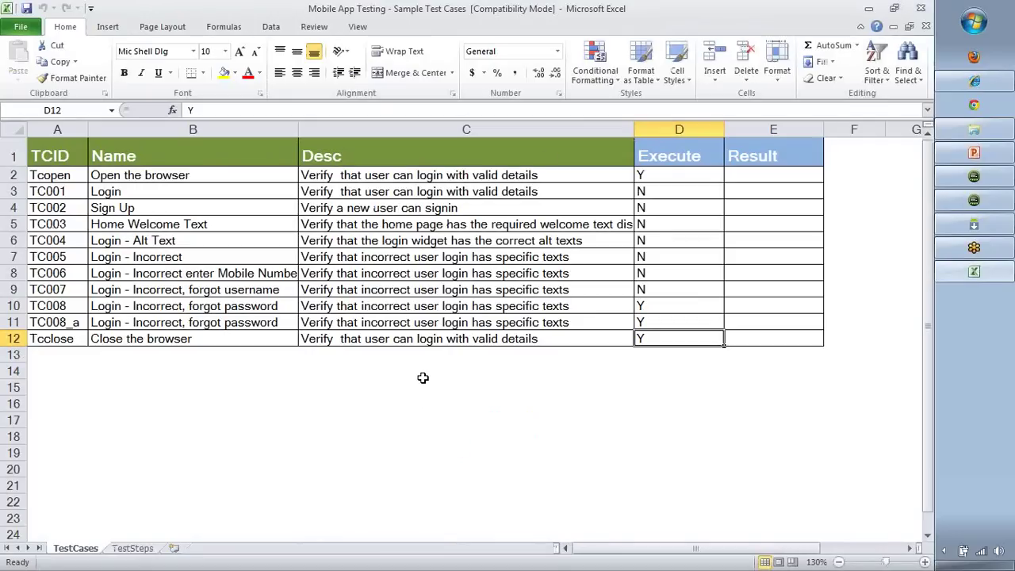
Snap Excel's TestSteps sheet to the right half and the Twitter page to the left half
click(159, 229)
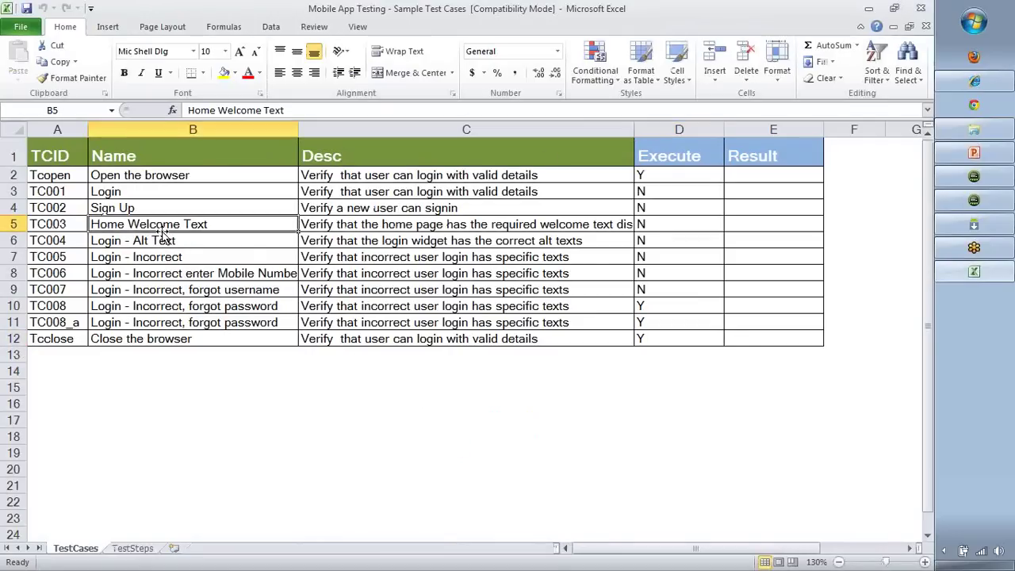
click(136, 549)
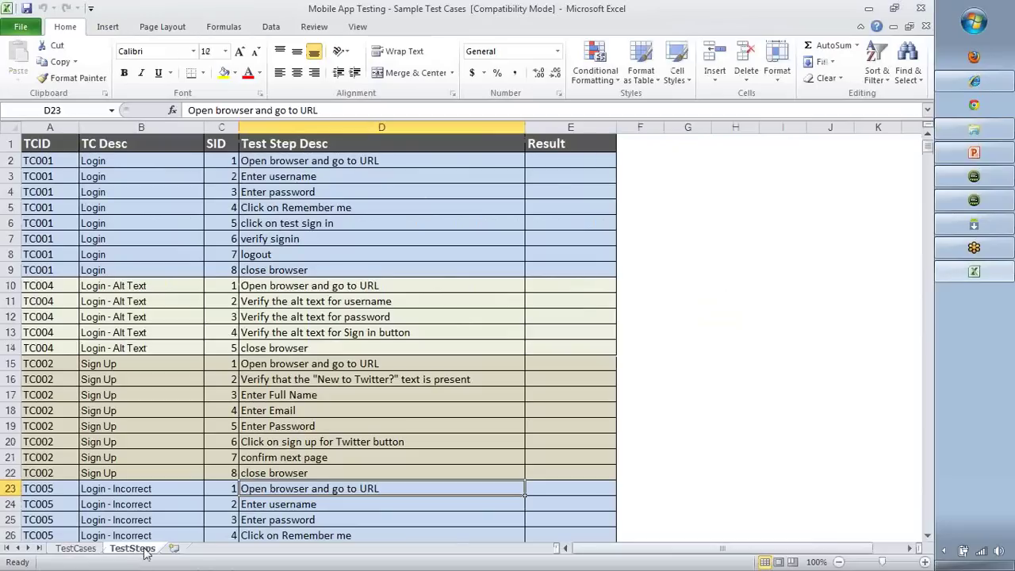
key(super+Right)
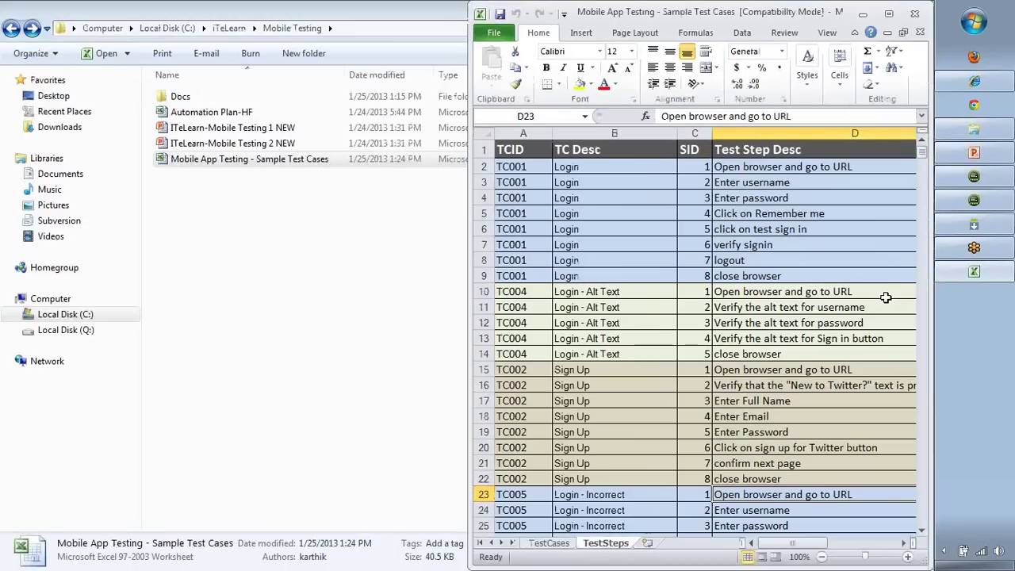
click(971, 84)
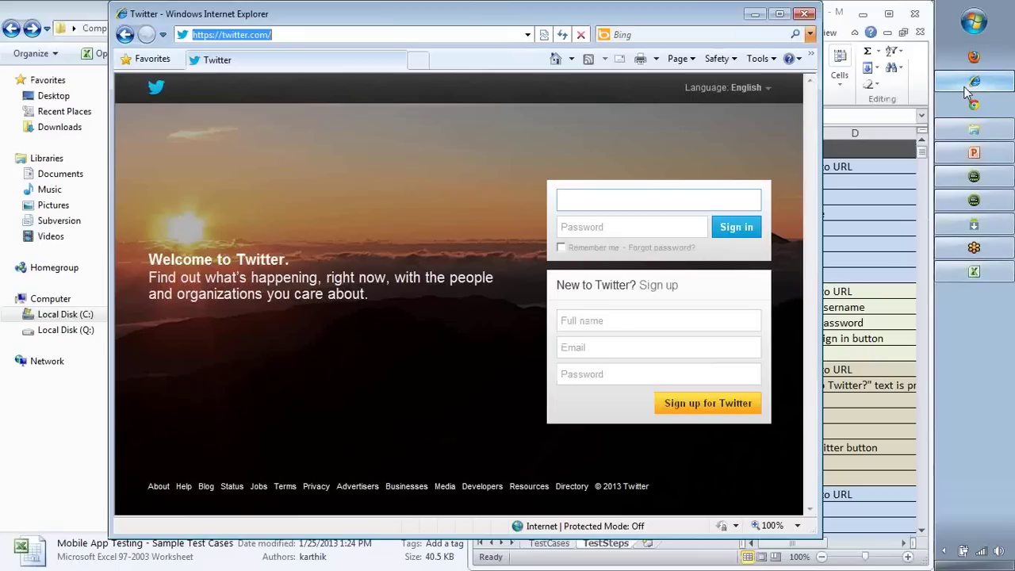
key(super+Left)
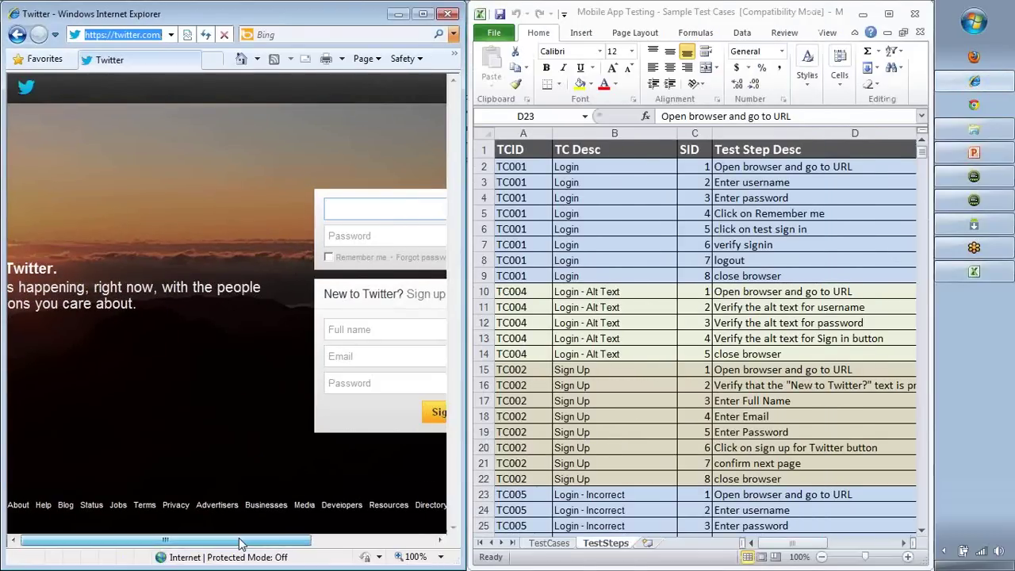
drag(238, 541, 364, 544)
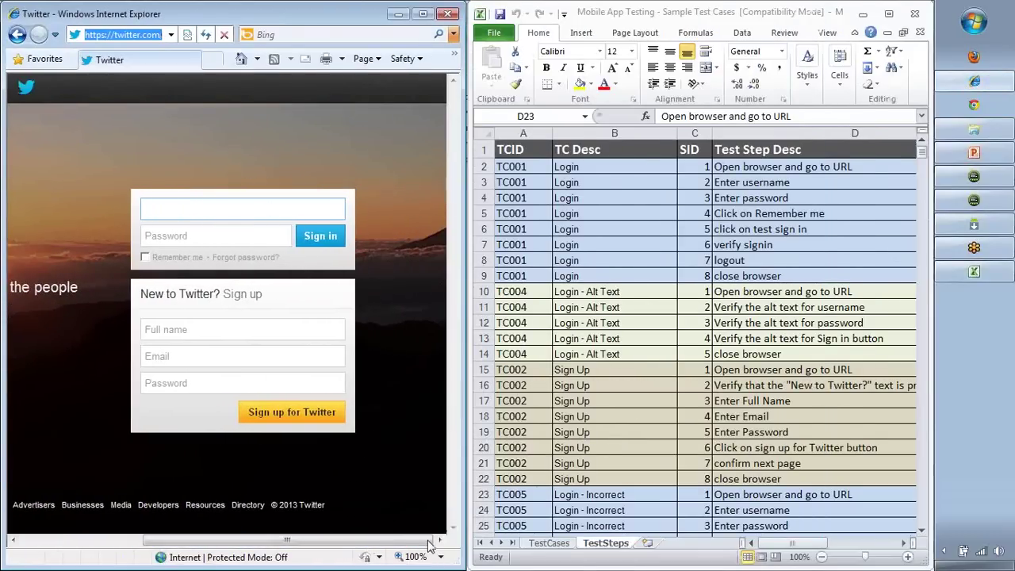
Select the TC005 step descriptions in D23 to D29 on the TestSteps sheet
click(666, 384)
scroll(650, 325, down, 2)
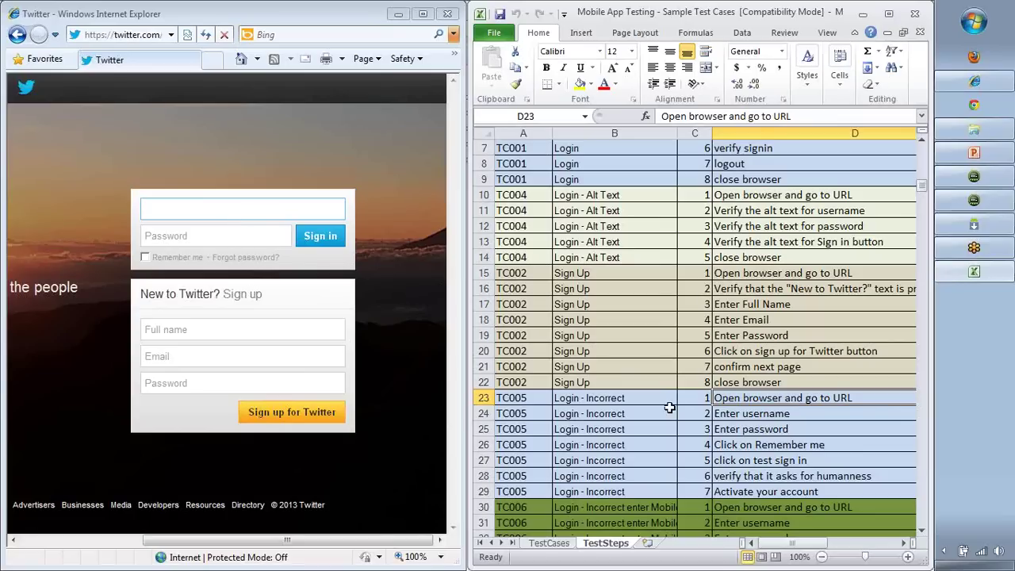
drag(747, 398, 753, 492)
click(800, 397)
Enter the username and password on Twitter's login form and tick Remember me
click(155, 34)
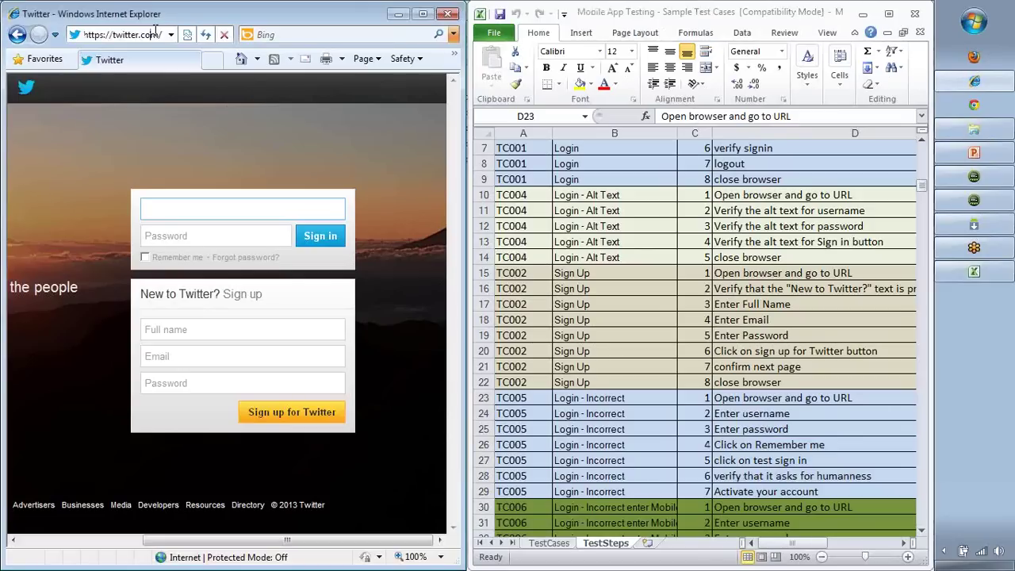
click(197, 201)
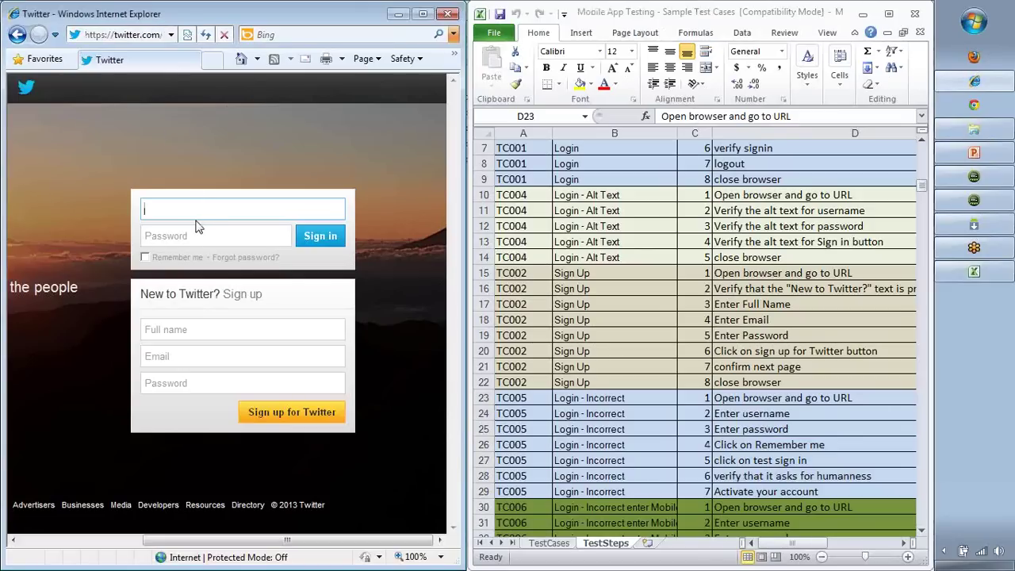
text(karthikeyan)
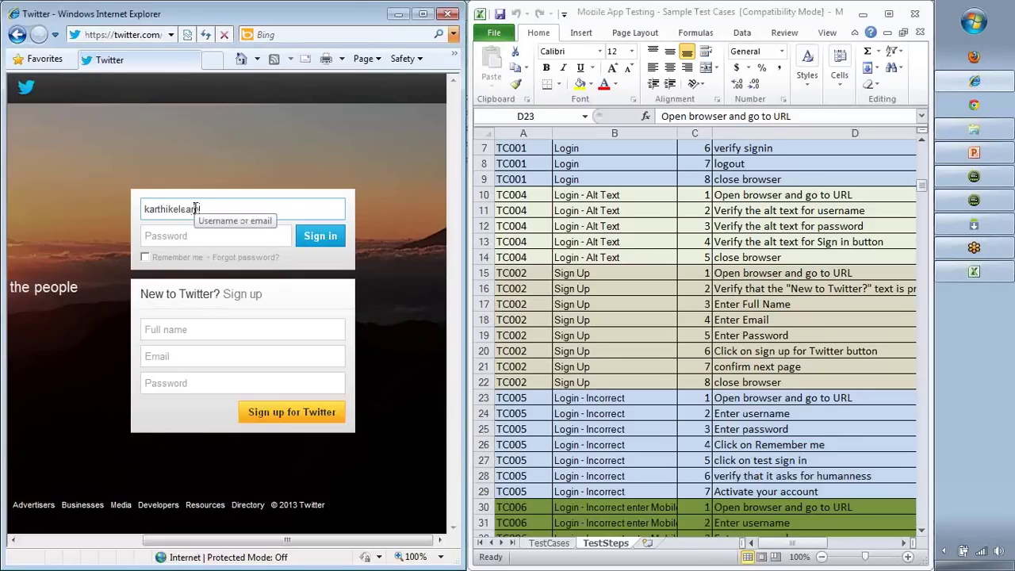
key(Tab)
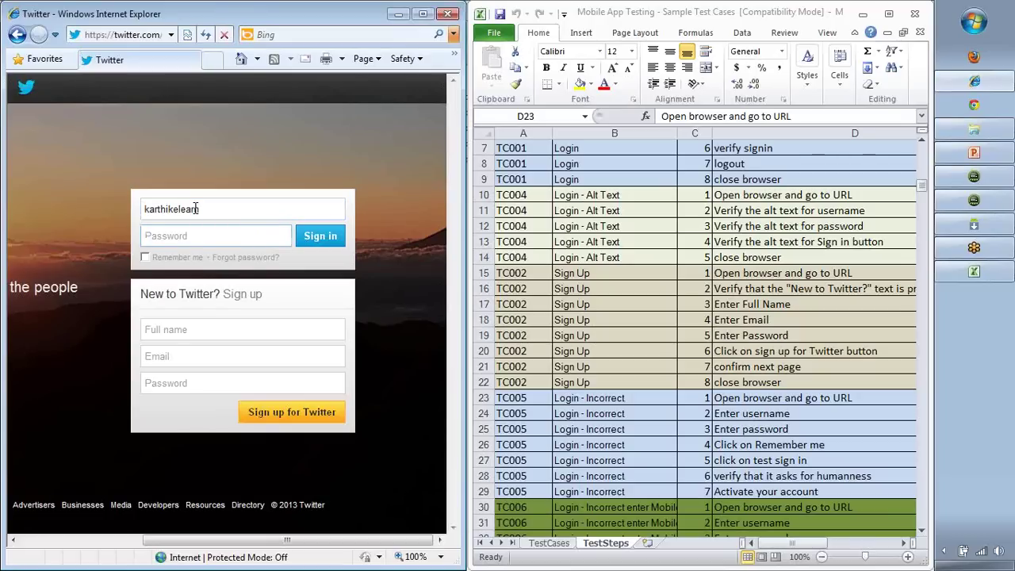
text(••)
click(145, 257)
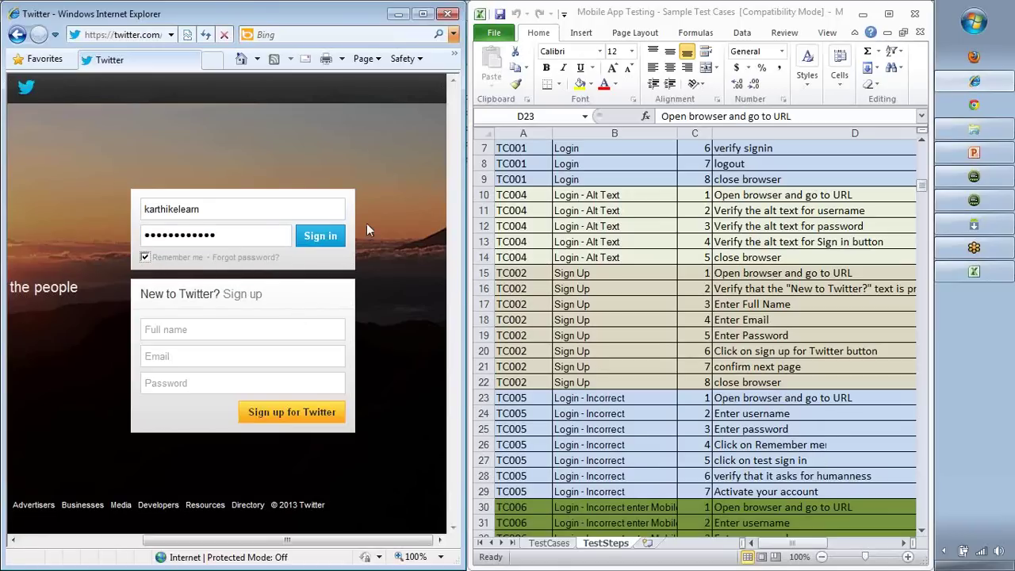
Enter Pass in E23 as the Result of the Open browser step
click(813, 555)
click(905, 545)
click(904, 544)
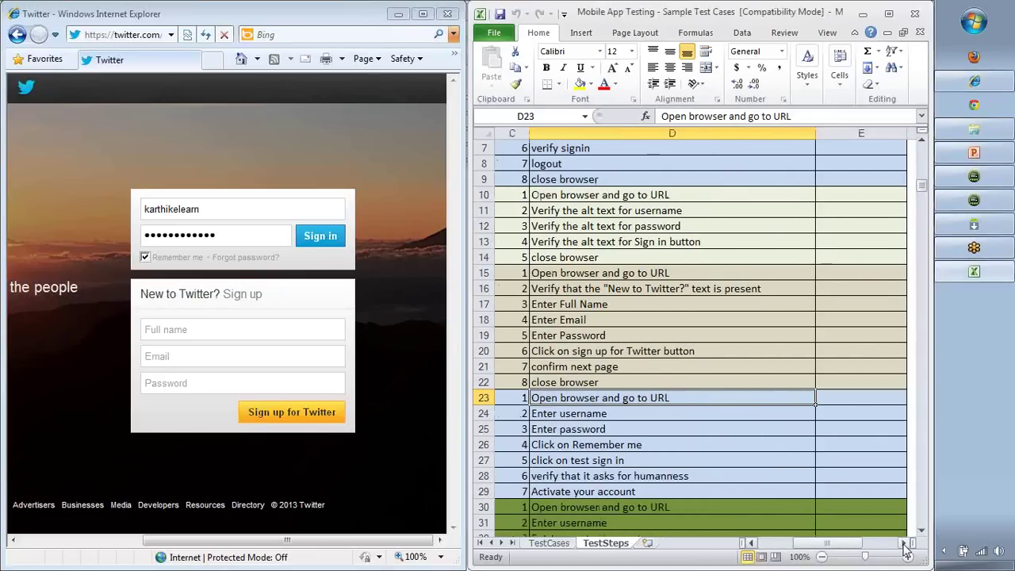
click(905, 545)
click(837, 397)
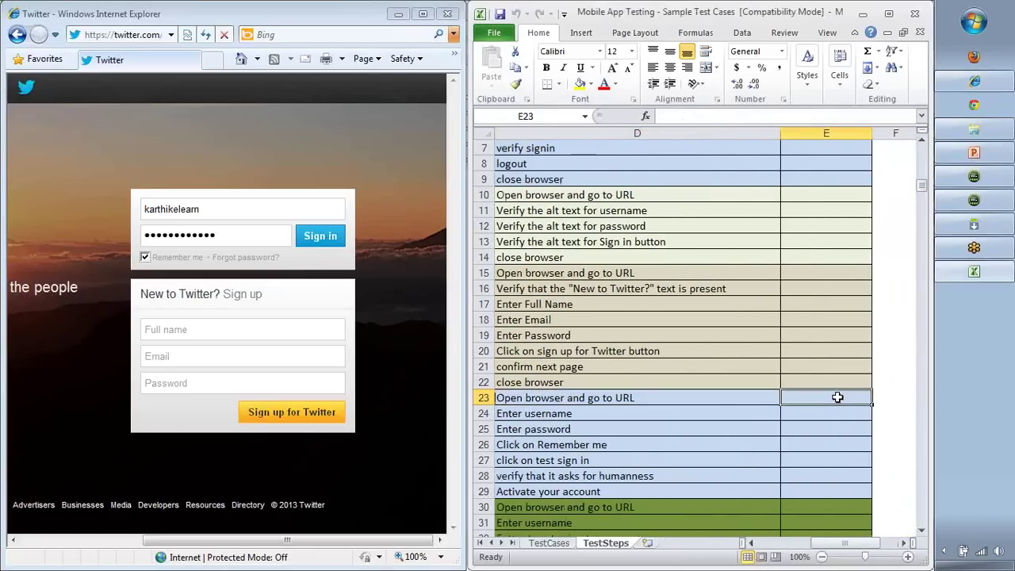
text(Pass)
key(Return)
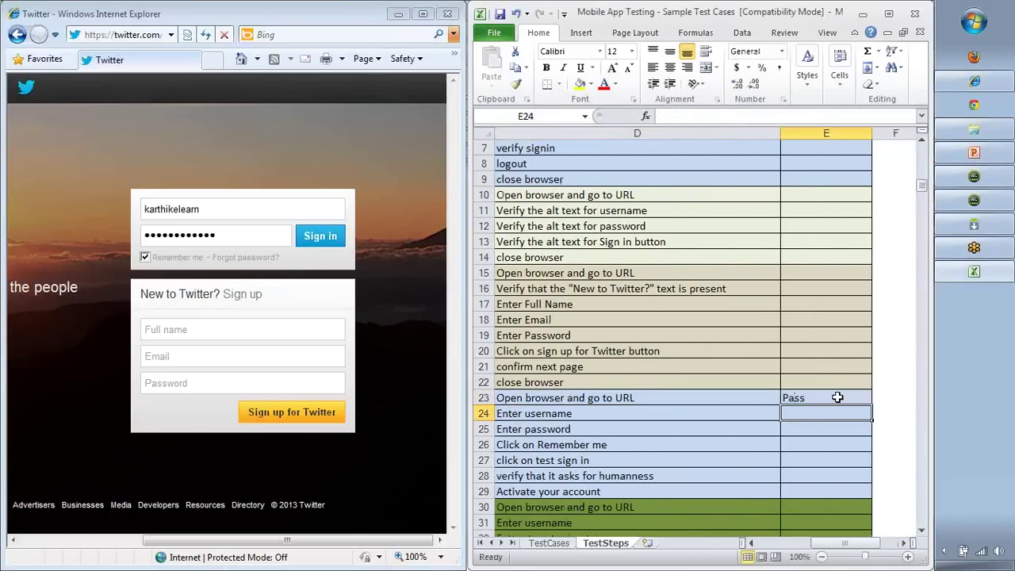
Copy Pass into E24 and E25 for the enter username and enter password steps
click(838, 397)
key(ctrl+c)
key(Down)
key(ctrl+v)
key(Down)
key(ctrl+v)
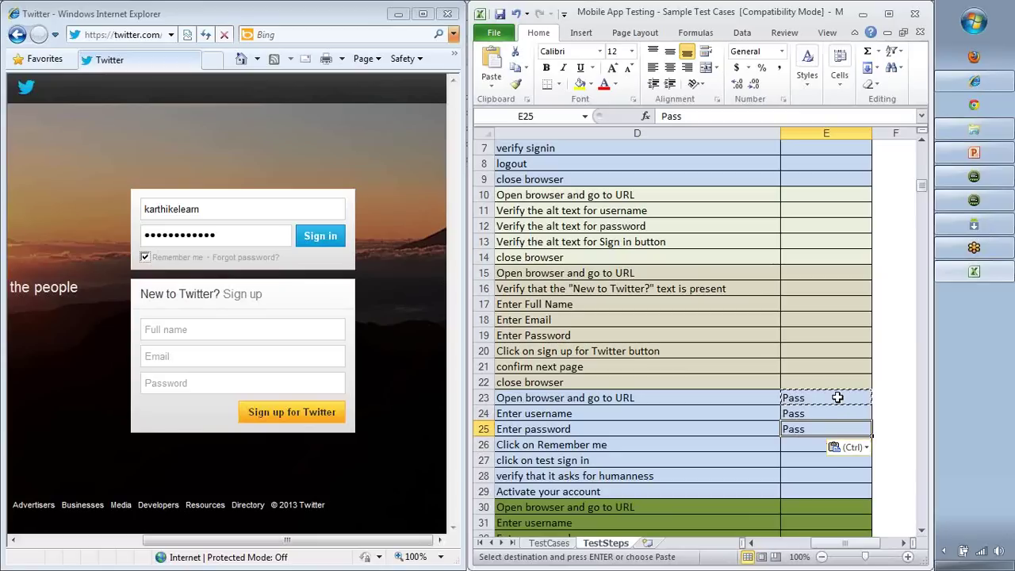
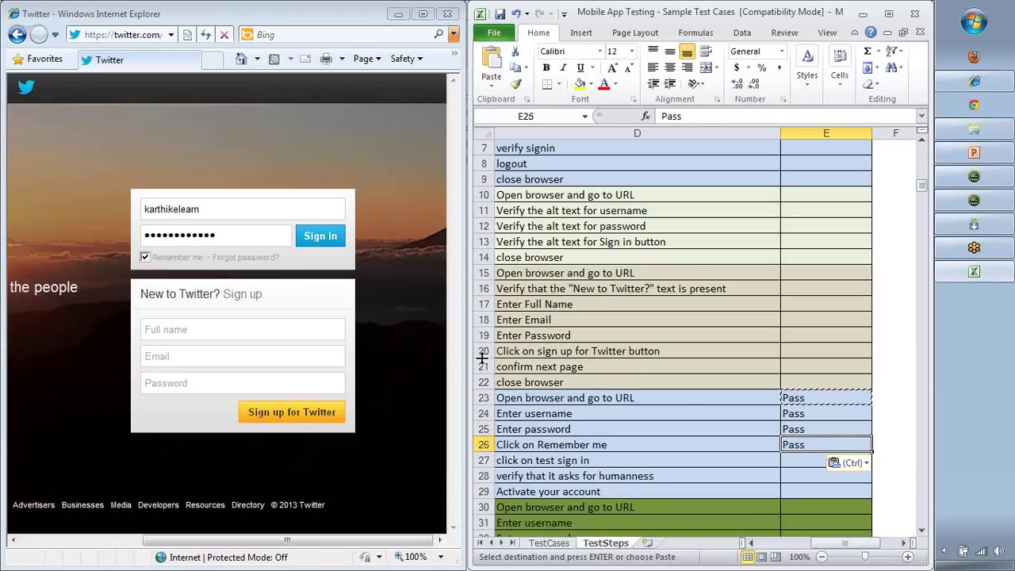
Reword step 27 to "click on the button sign in" and mark it Pass
click(330, 238)
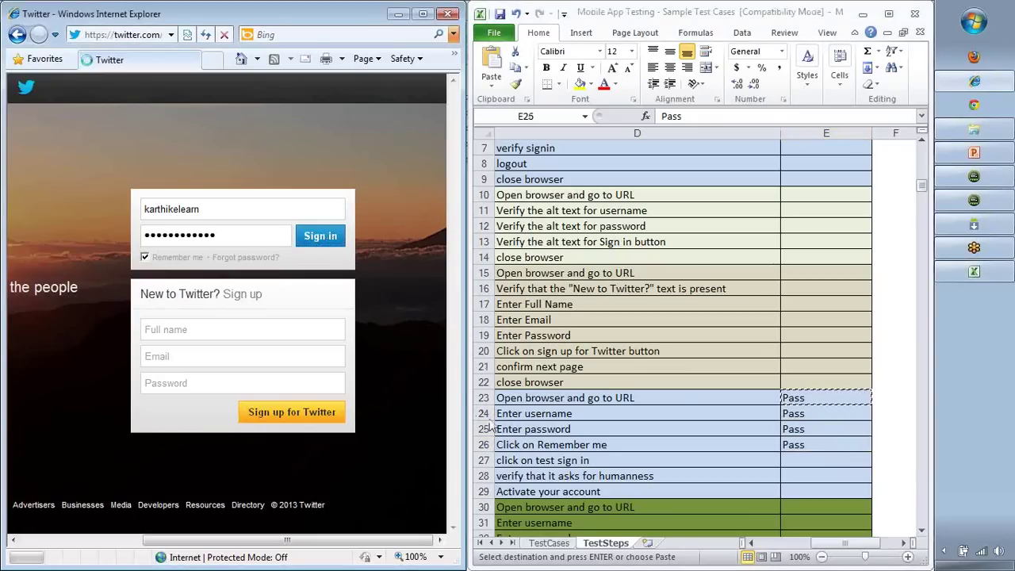
click(559, 464)
double_click(559, 463)
double_click(558, 461)
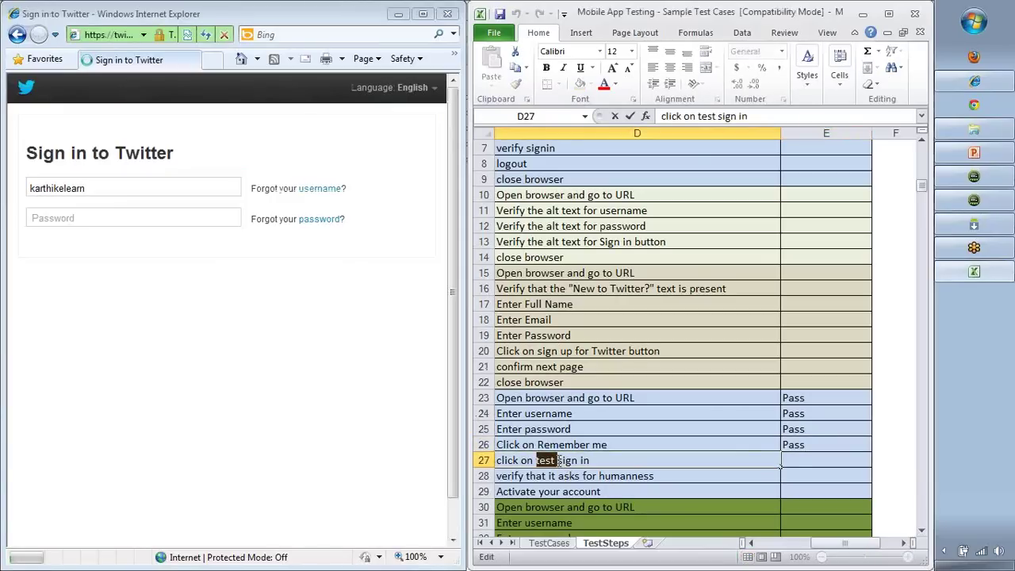
text(the button)
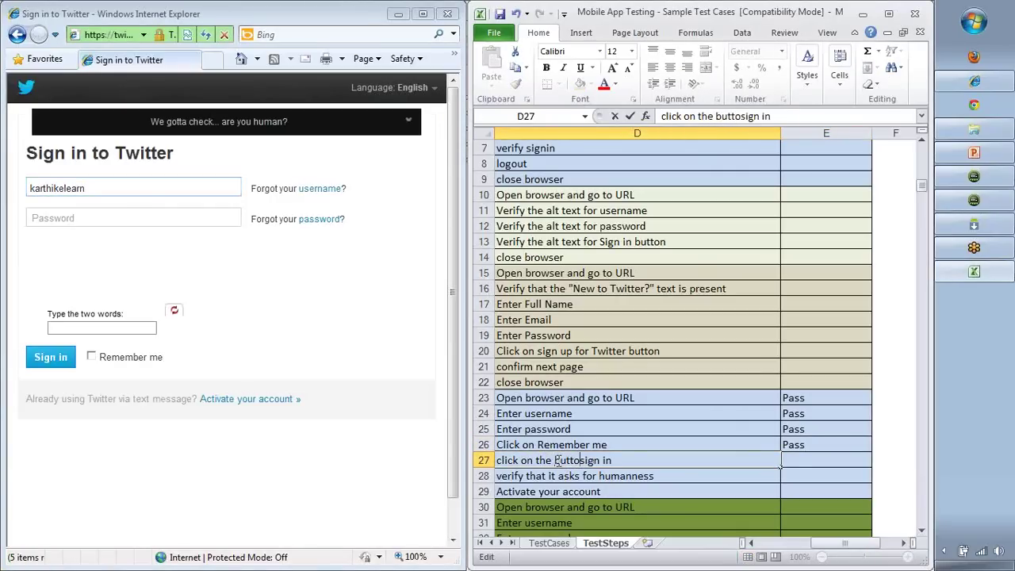
key(Tab)
text(Pass)
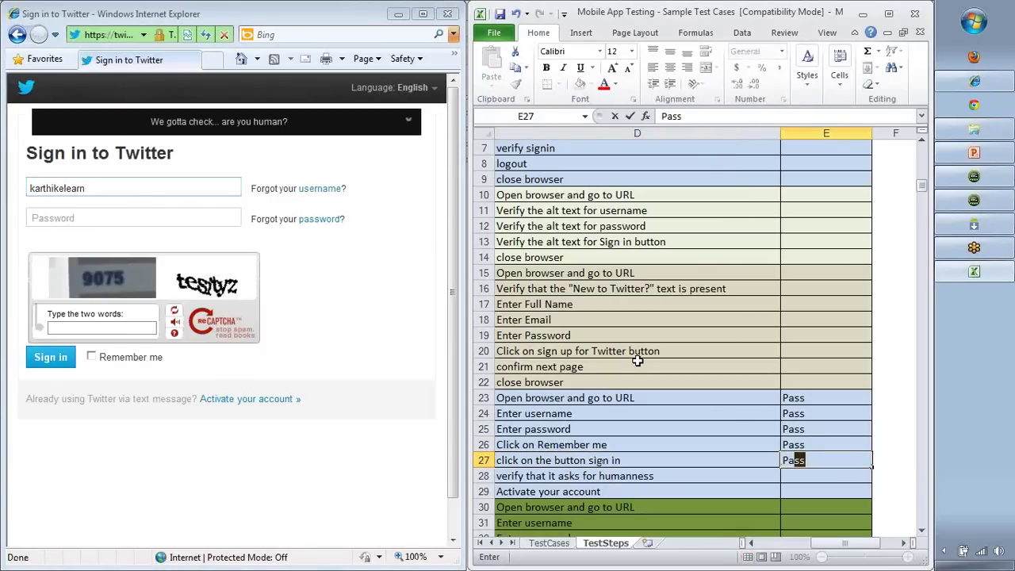
key(Return)
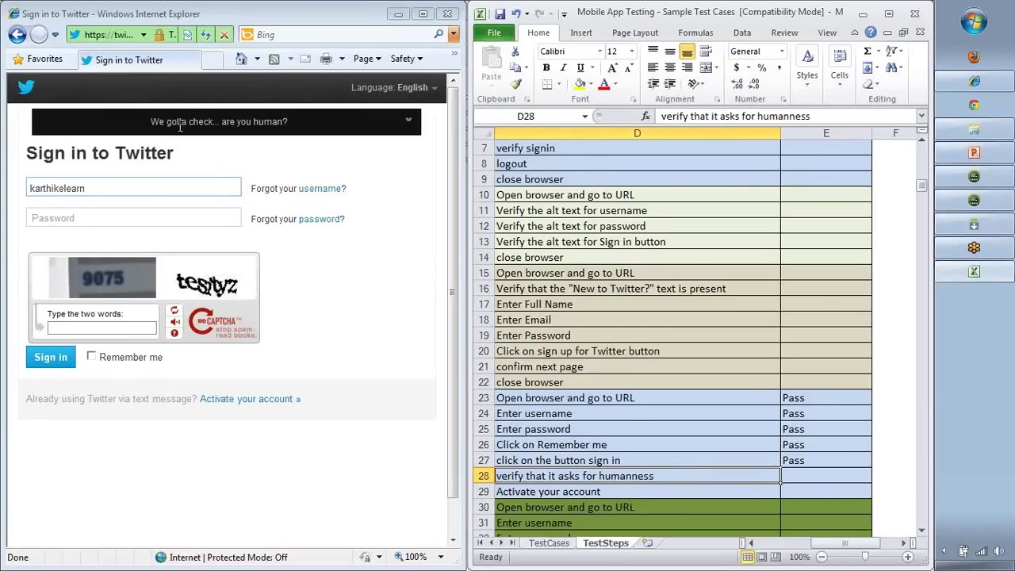
Compare the humanness-check step with the Twitter page's "are you human?" message
double_click(637, 475)
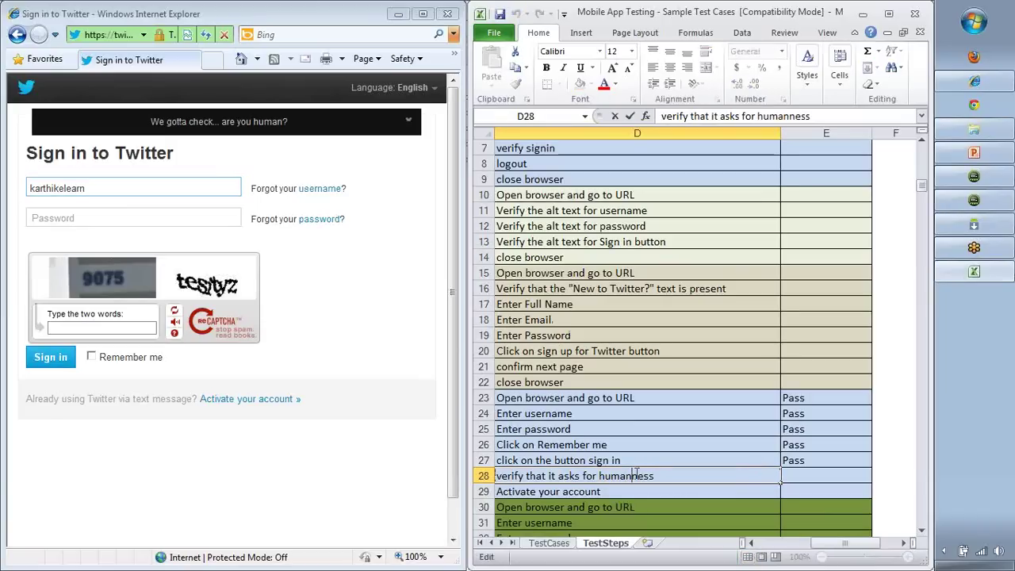
drag(676, 480, 601, 476)
click(695, 476)
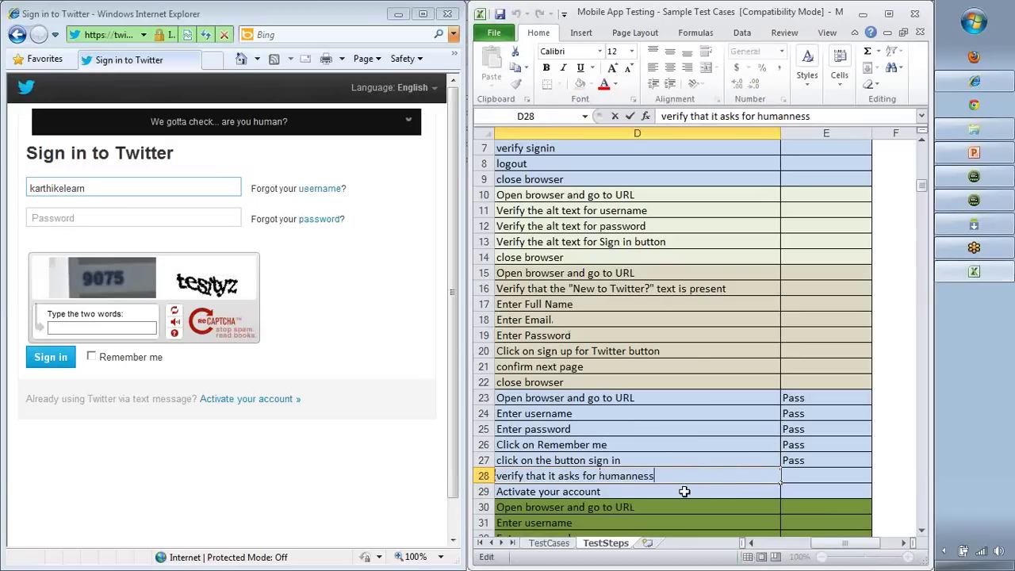
click(685, 492)
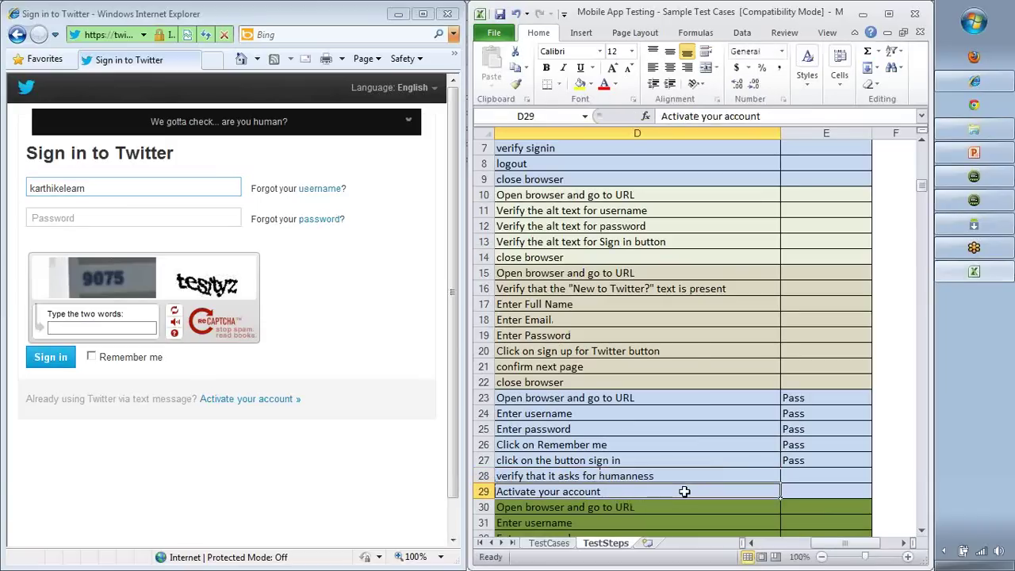
click(138, 118)
drag(138, 117, 307, 131)
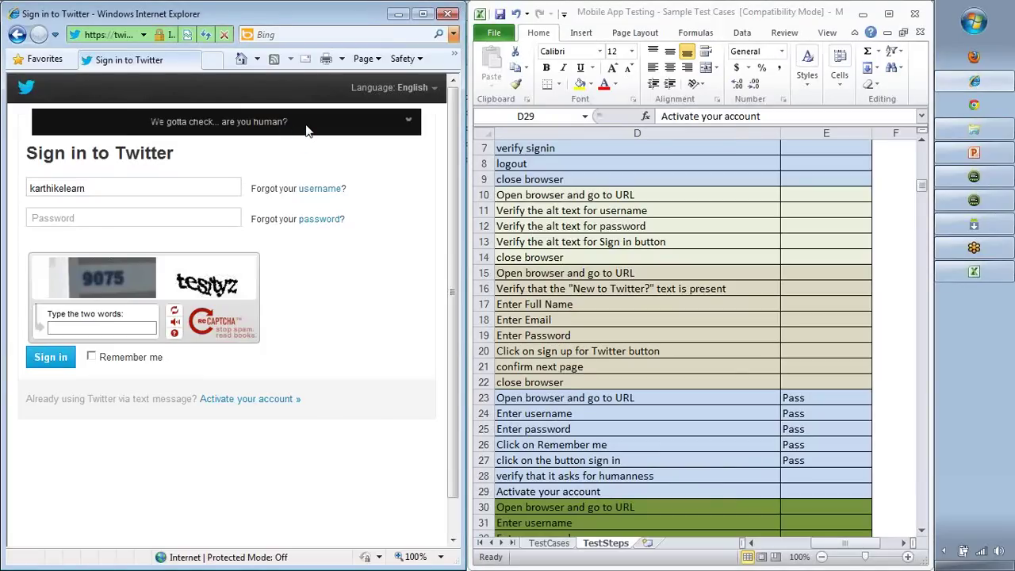
Record Pass as the result for step 28, correcting the capitalisation
click(817, 475)
click(799, 476)
text(PASS)
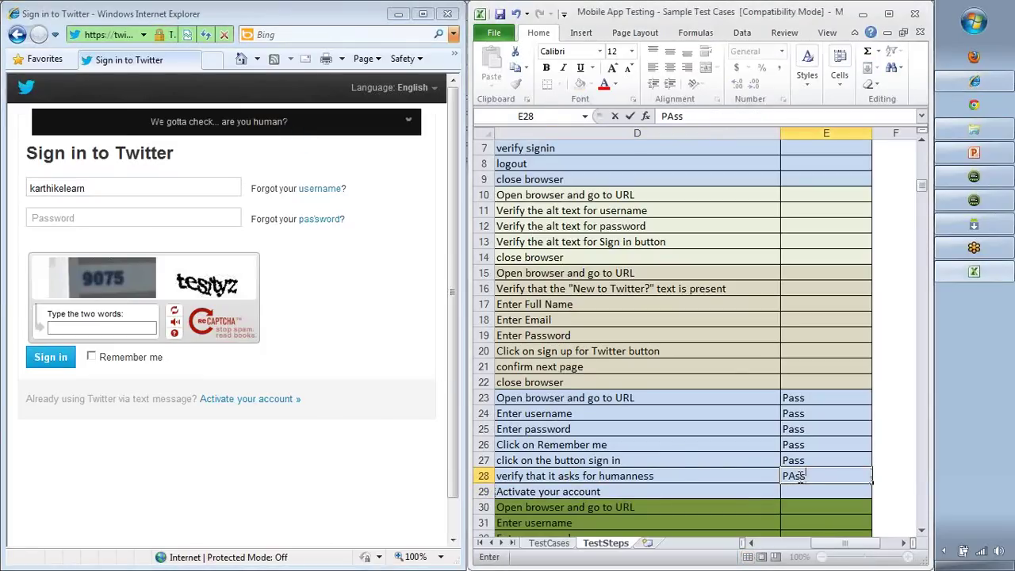
key(Return)
click(799, 476)
text(Pa)
key(Return)
click(561, 492)
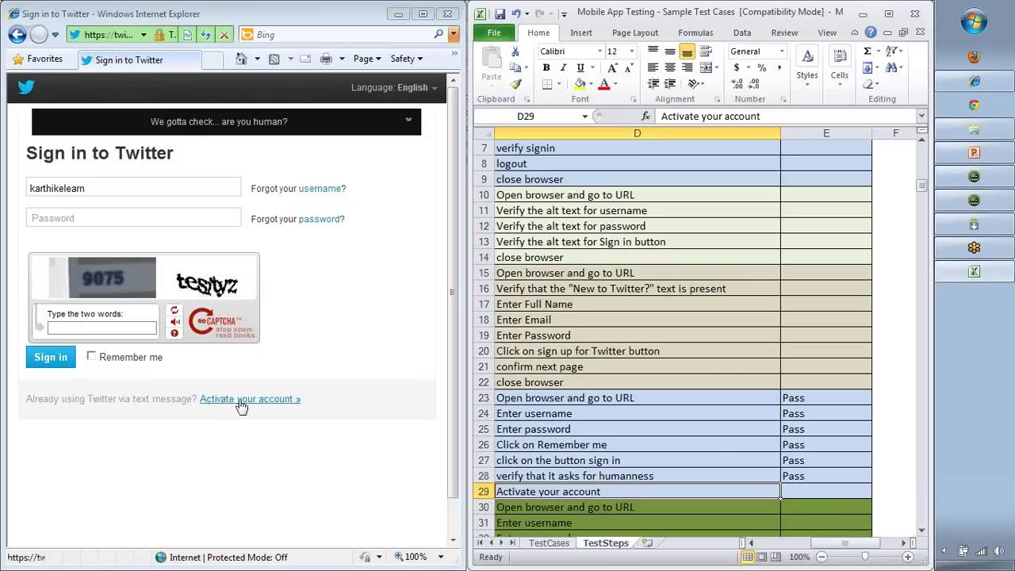
Enter Pass as the result for row 29, Activate your account
click(837, 491)
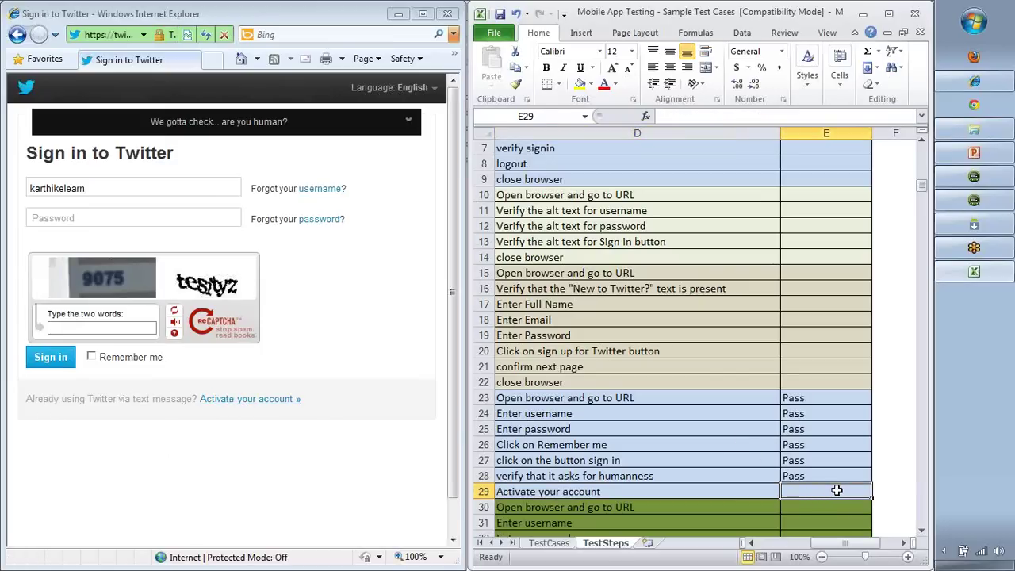
text(Pass)
key(Return)
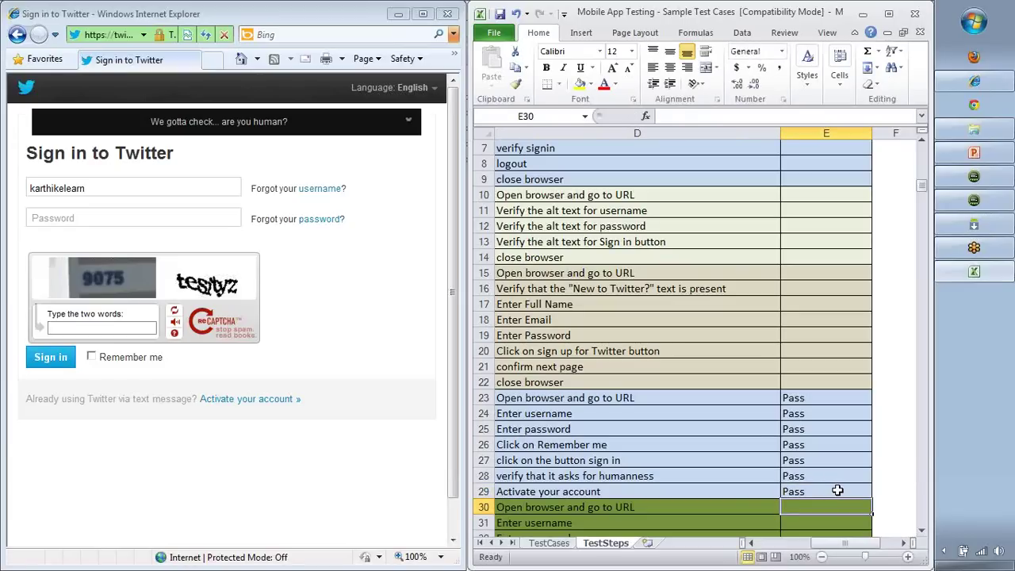
click(998, 208)
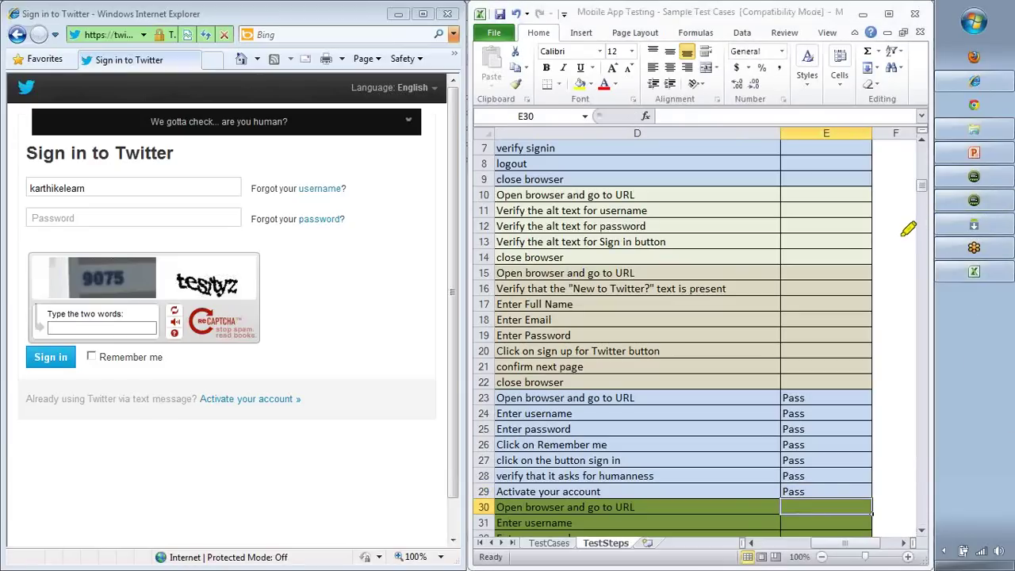
mouse_move(342, 129)
mouse_down()
mouse_move(370, 356)
mouse_move(403, 310)
mouse_move(363, 370)
mouse_move(343, 319)
mouse_up()
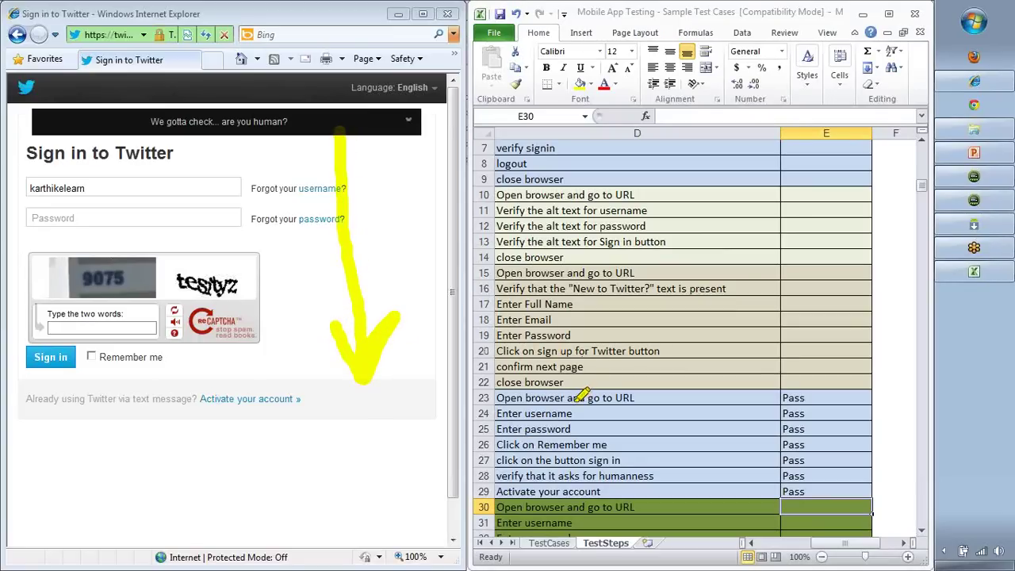
mouse_move(722, 396)
mouse_down()
mouse_move(735, 486)
mouse_move(761, 474)
mouse_move(718, 479)
mouse_move(707, 470)
mouse_up()
drag(652, 491, 698, 475)
Prefix the row 29 step with verify link " so it reads verify link "Activate your account"
click(616, 494)
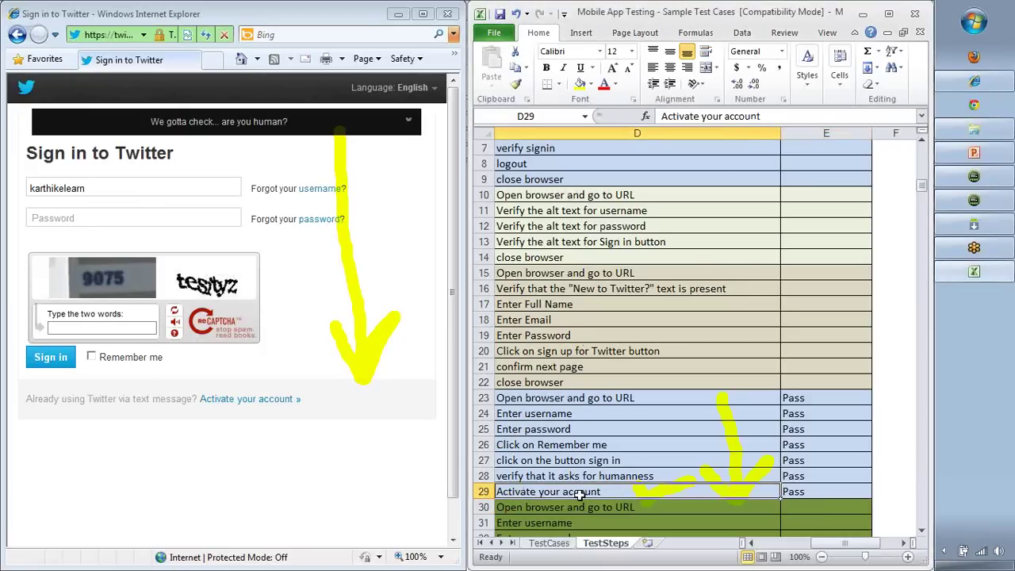
key(Home)
key(Right)
key(Right)
key(Right)
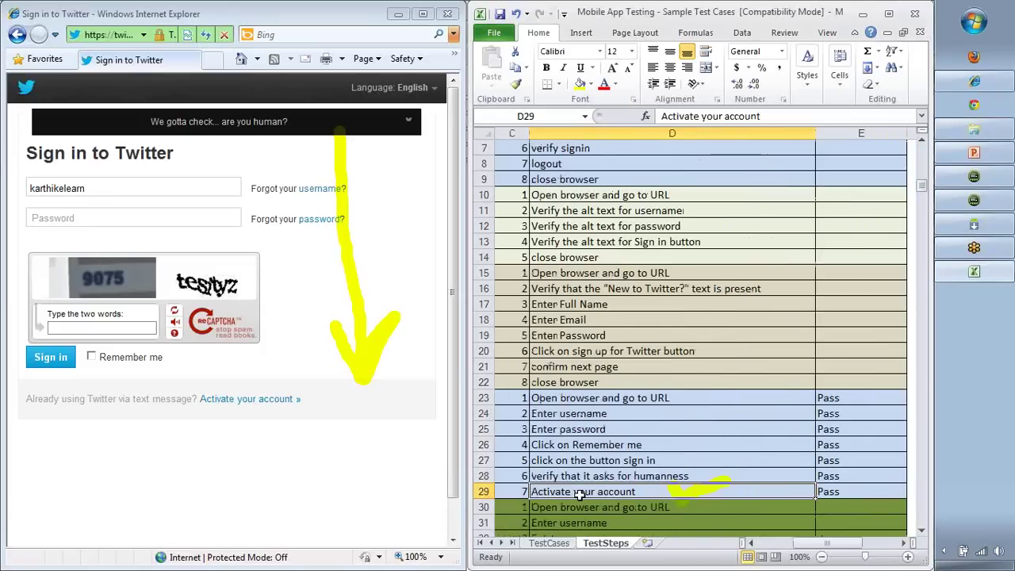
key(F2)
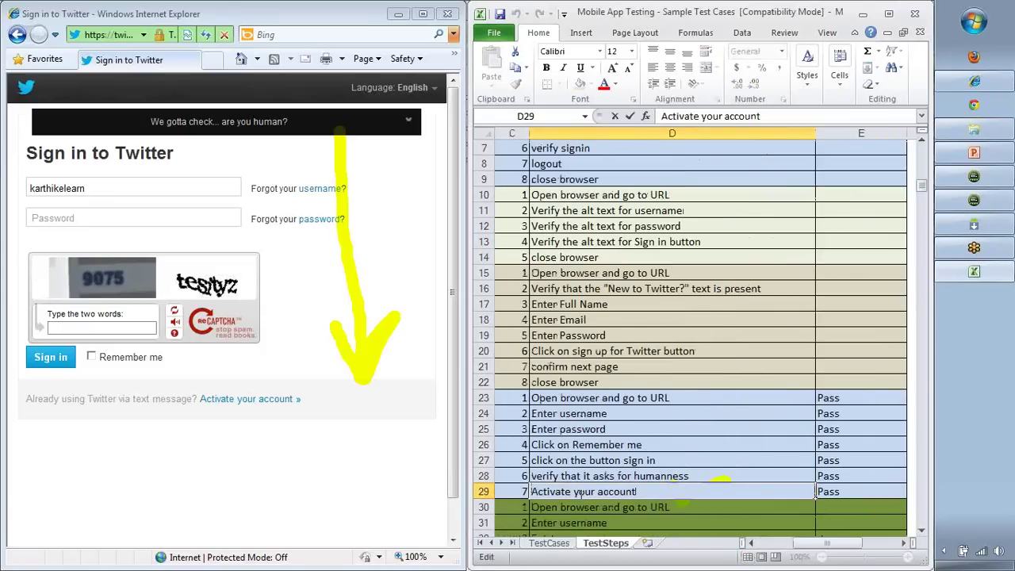
key(Home)
text(Canyou)
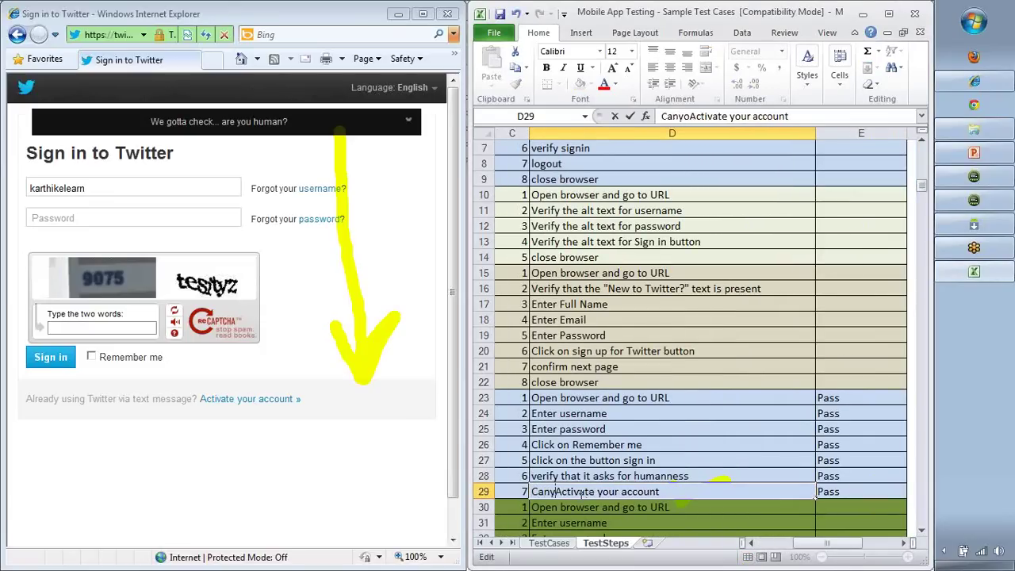
key(BackSpace)
key(BackSpace)
key(BackSpace)
key(BackSpace)
key(BackSpace)
key(BackSpace)
key(BackSpace)
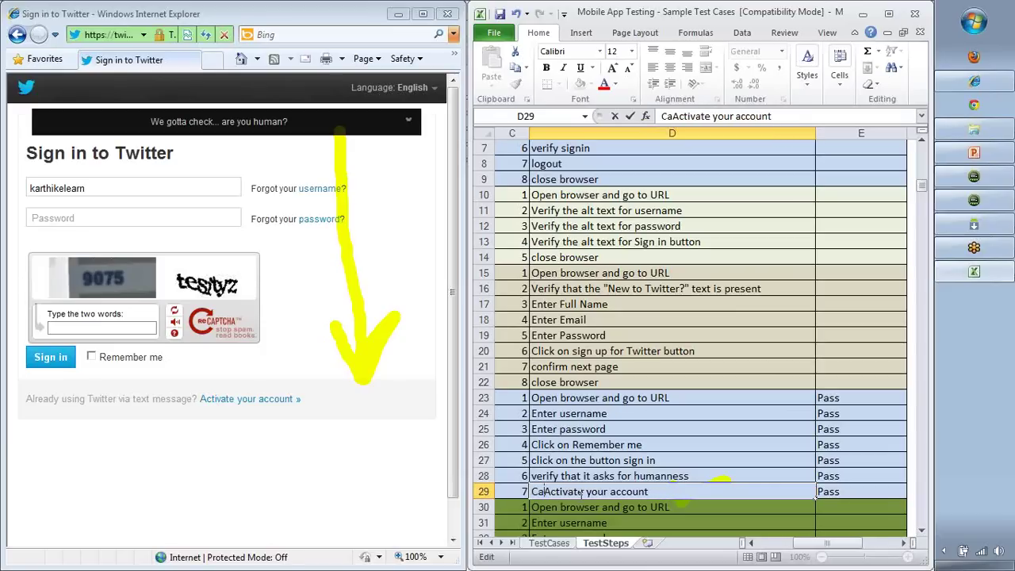
text(verify )
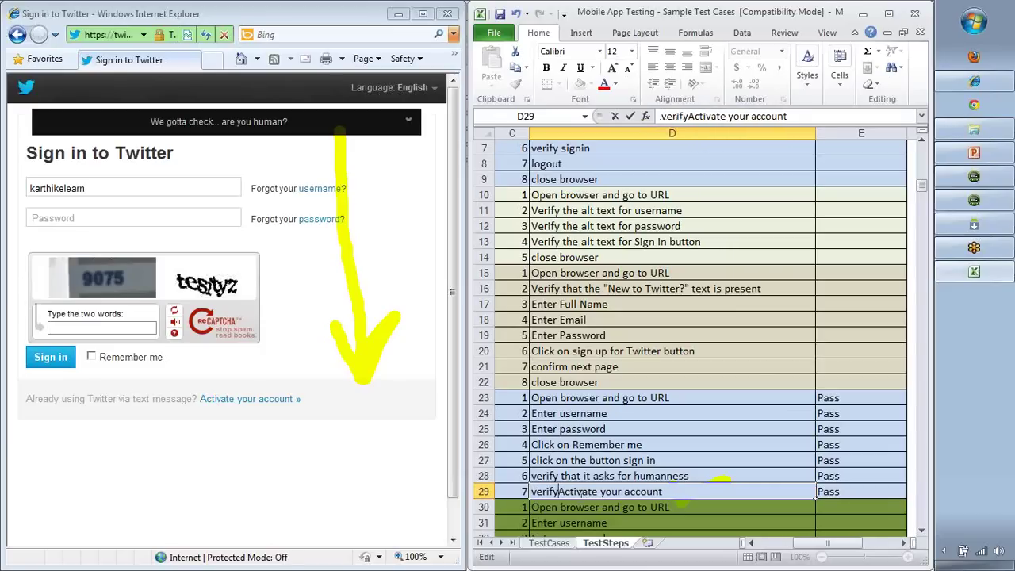
text(link ")
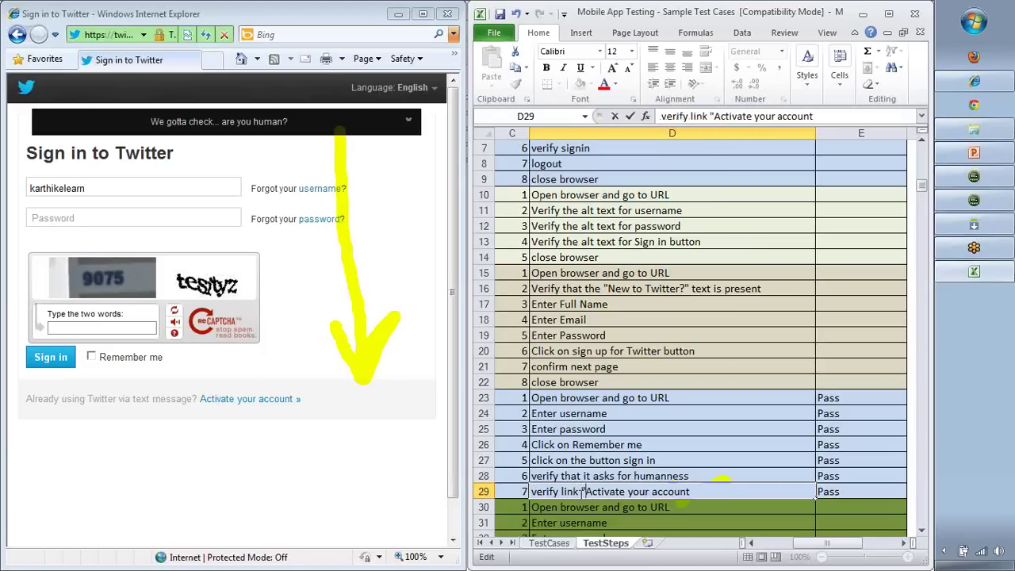
key(Return)
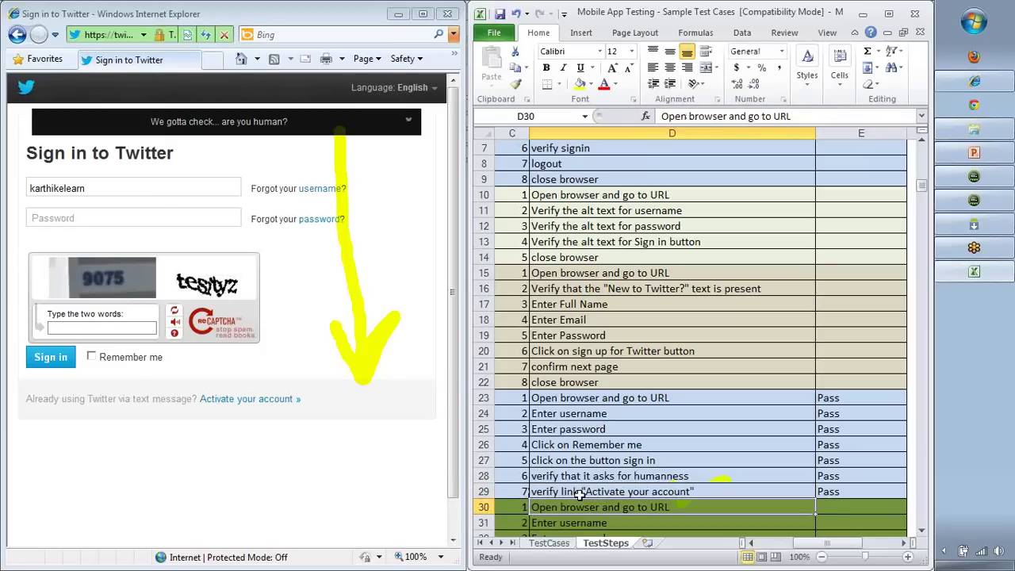
drag(827, 398, 479, 496)
On the TestCases sheet, set TC005's Execute to Y and its Result to Pass
click(555, 544)
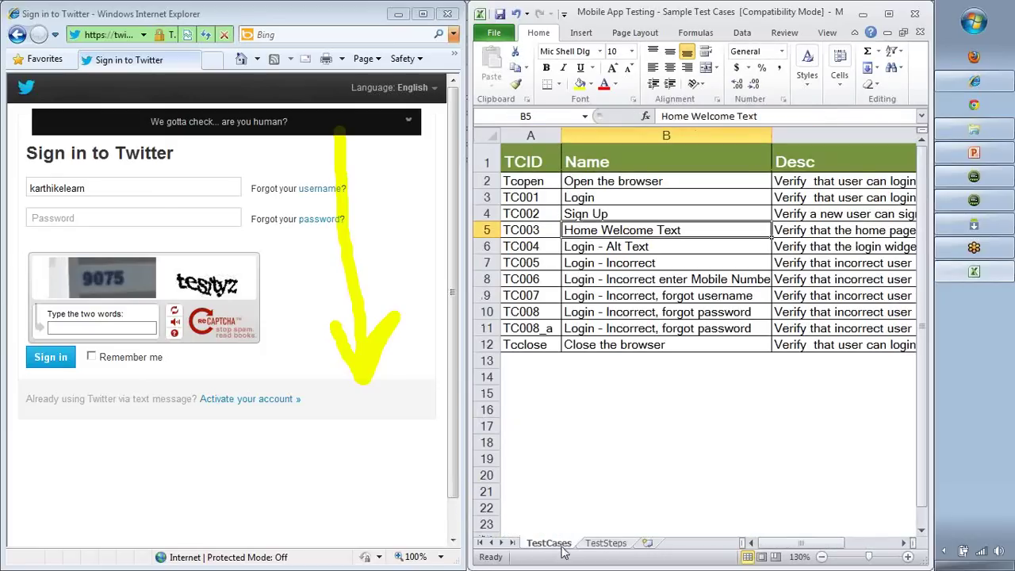
click(903, 543)
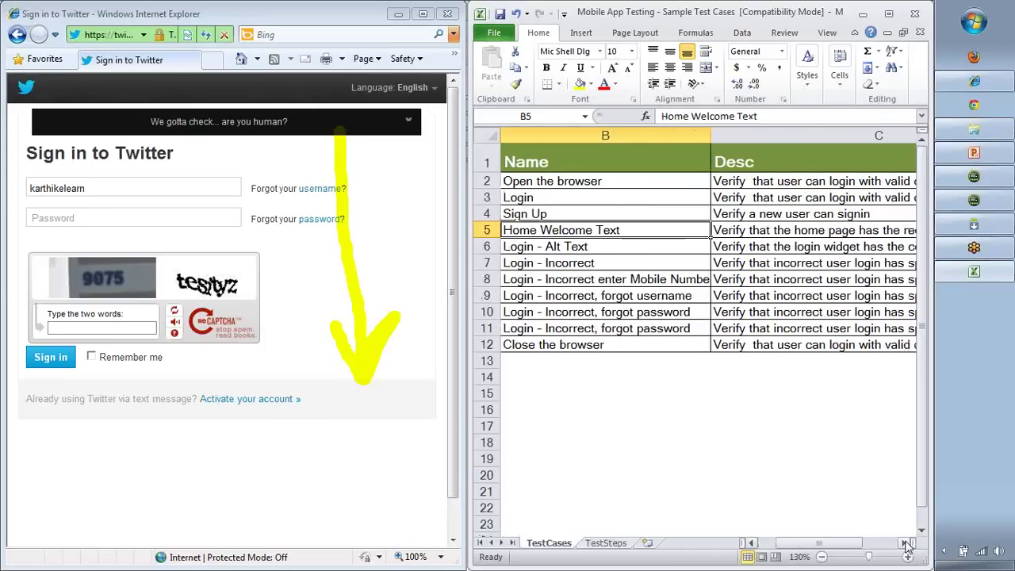
click(904, 542)
click(903, 543)
click(549, 260)
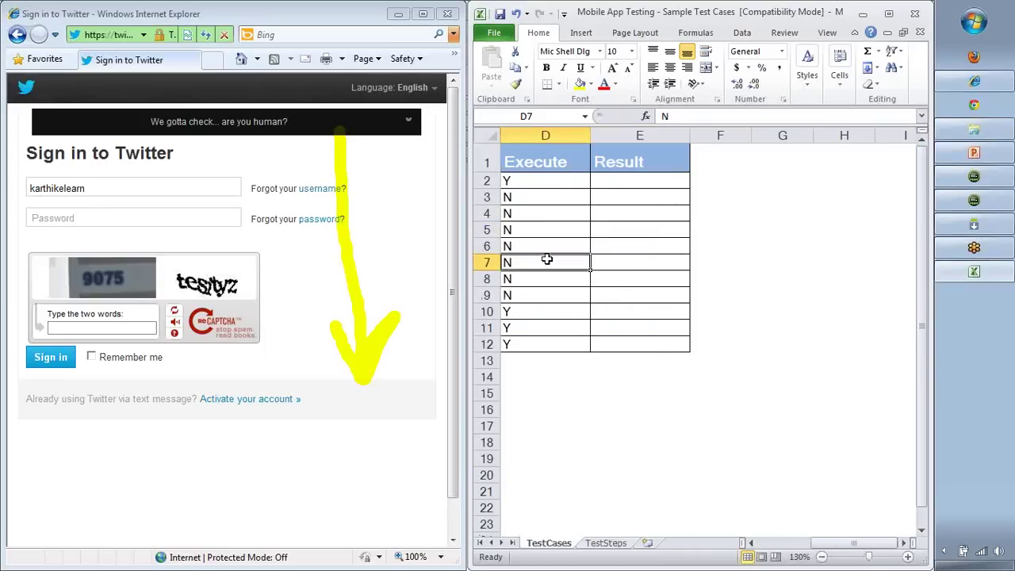
text(Y)
key(Tab)
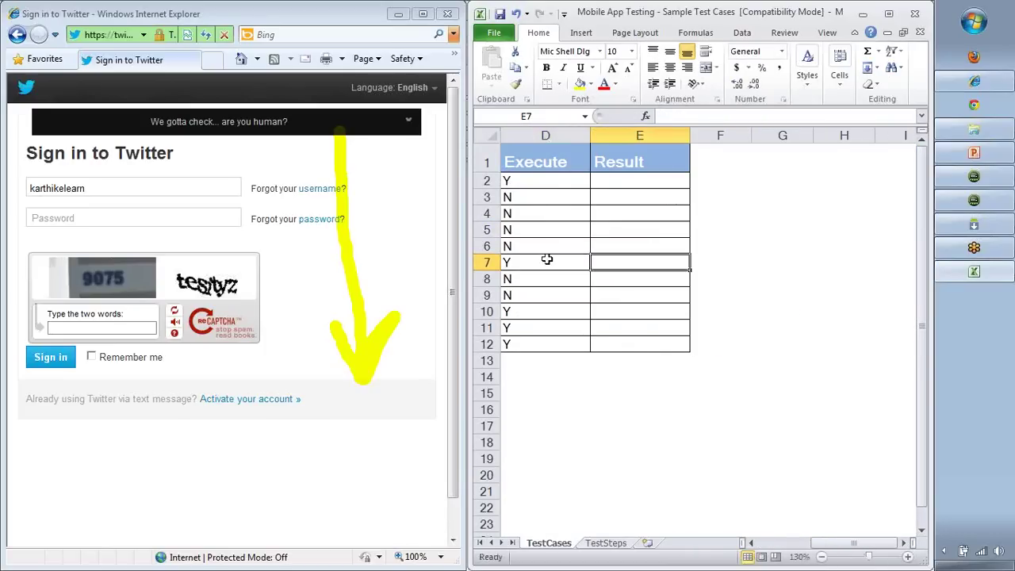
text(PAss)
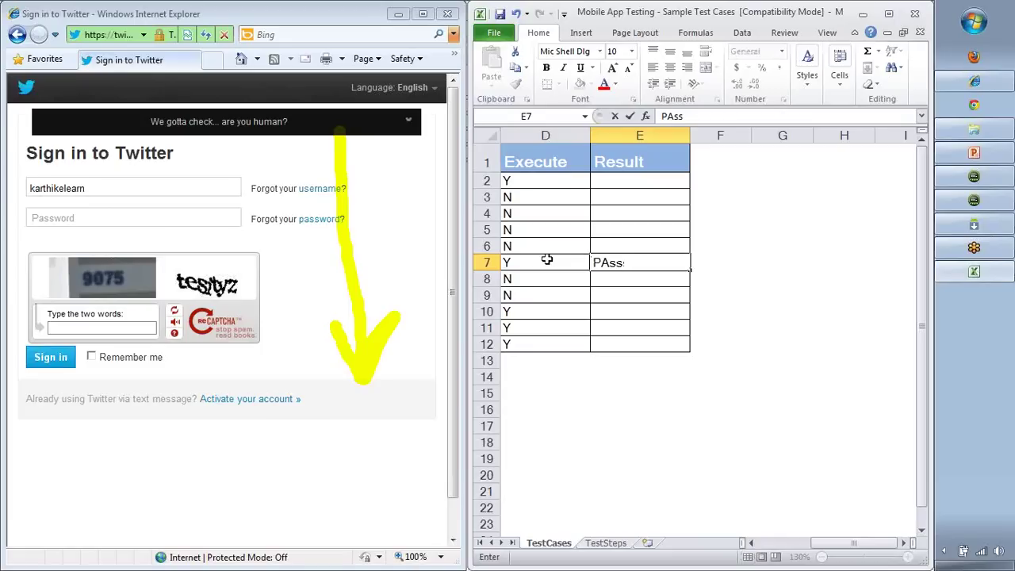
key(BackSpace)
key(BackSpace)
text(ass)
key(Return)
Copy N into the Execute column for rows 2–5 and 8–12
key(Left)
key(Left)
key(Right)
key(Up)
key(Up)
key(ctrl+c)
key(Up)
key(shift+Up)
key(shift+Up)
key(shift+Up)
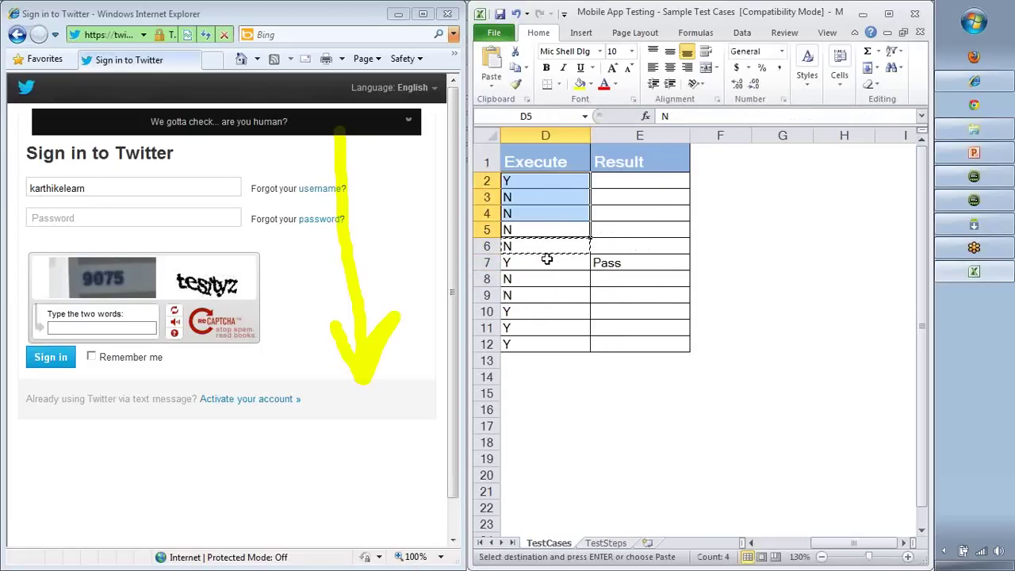
key(ctrl+v)
key(Down)
key(Down)
key(Down)
key(shift+Down)
key(shift+Down)
key(shift+Down)
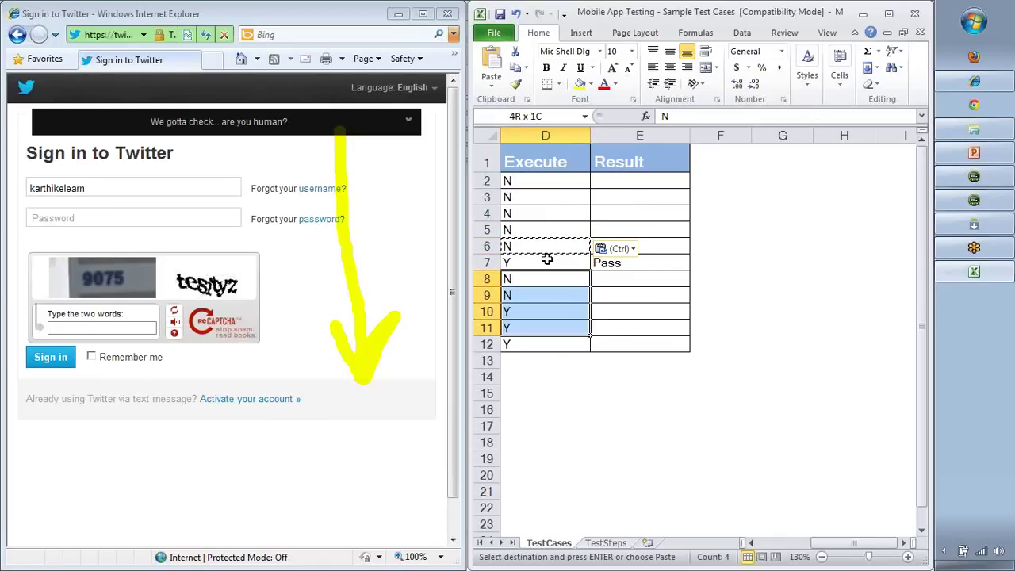
key(shift+Down)
key(ctrl+v)
key(Left)
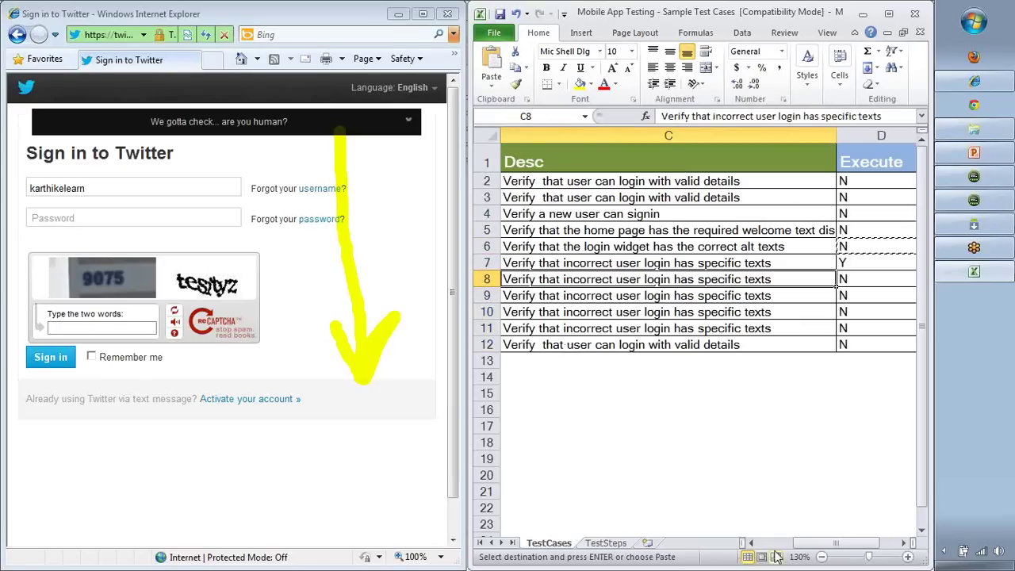
scroll(776, 557, left, 2)
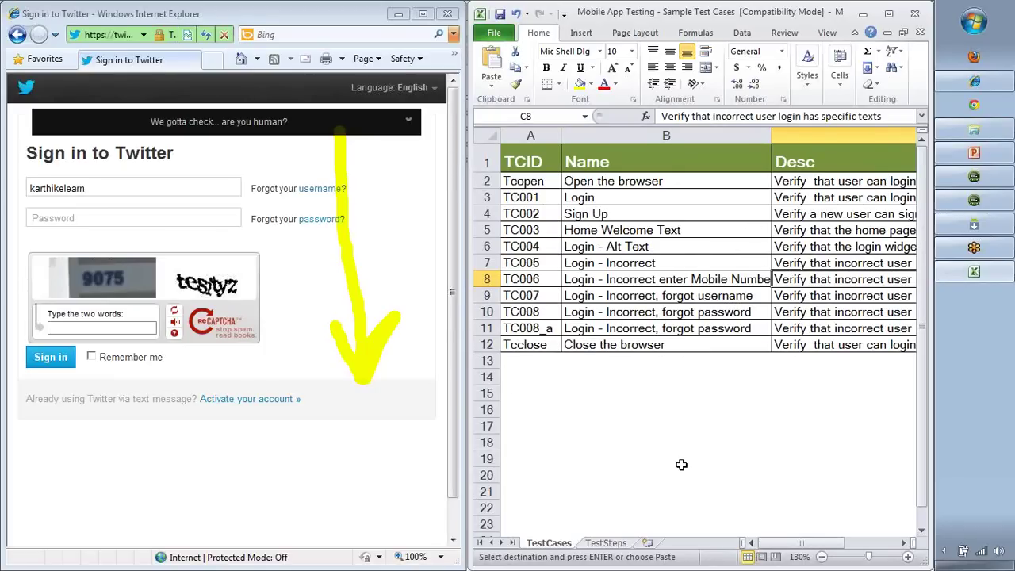
click(905, 544)
click(904, 544)
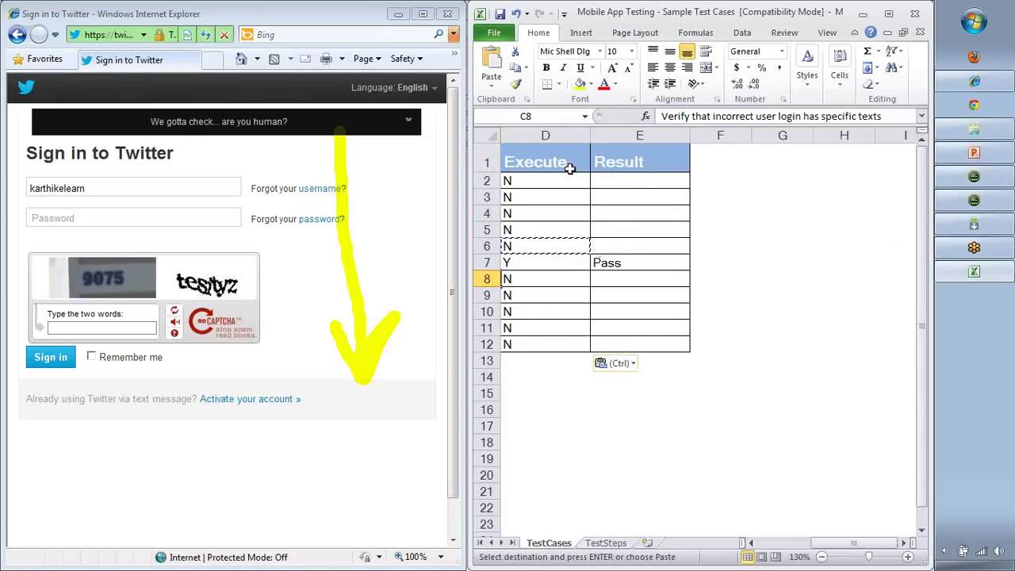
Widen column F and extend TC005's result to read Pass - IE, Win XP
drag(754, 136, 796, 136)
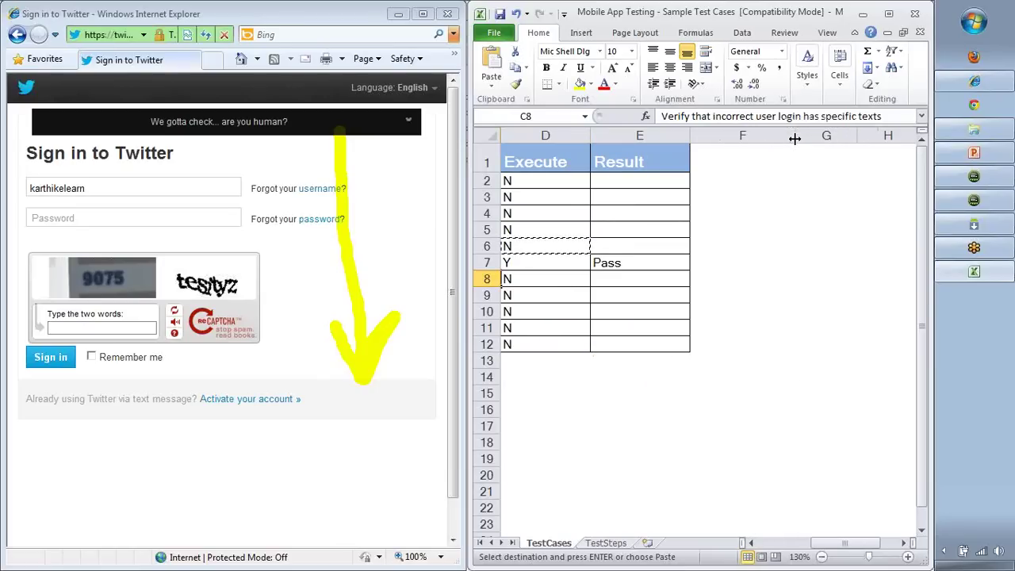
double_click(655, 262)
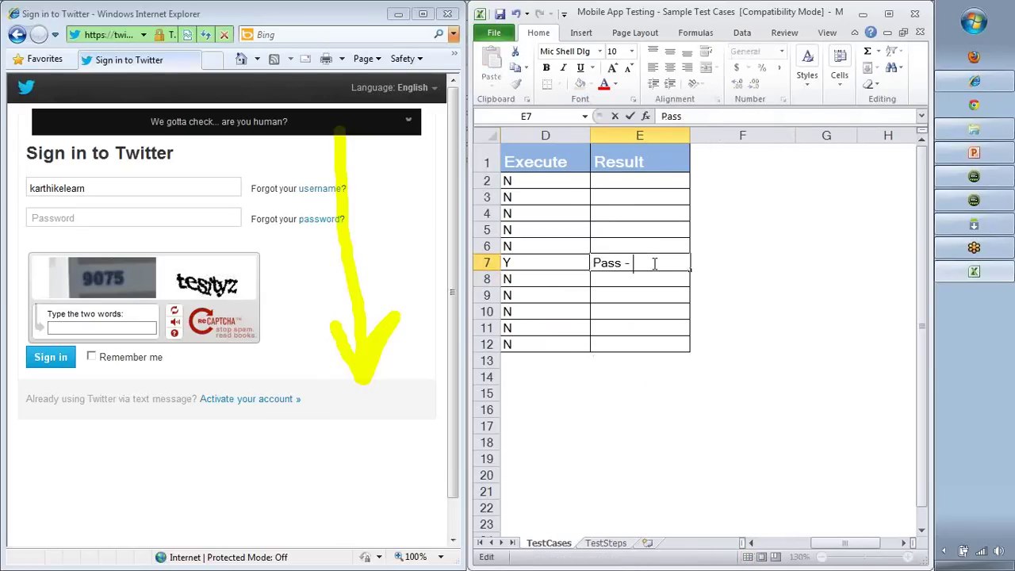
click(458, 70)
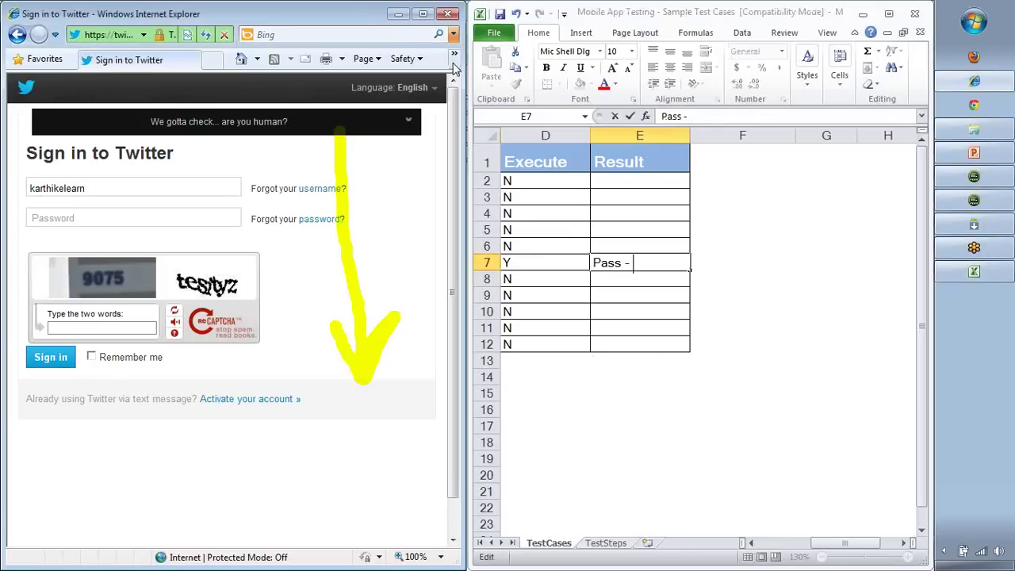
click(645, 268)
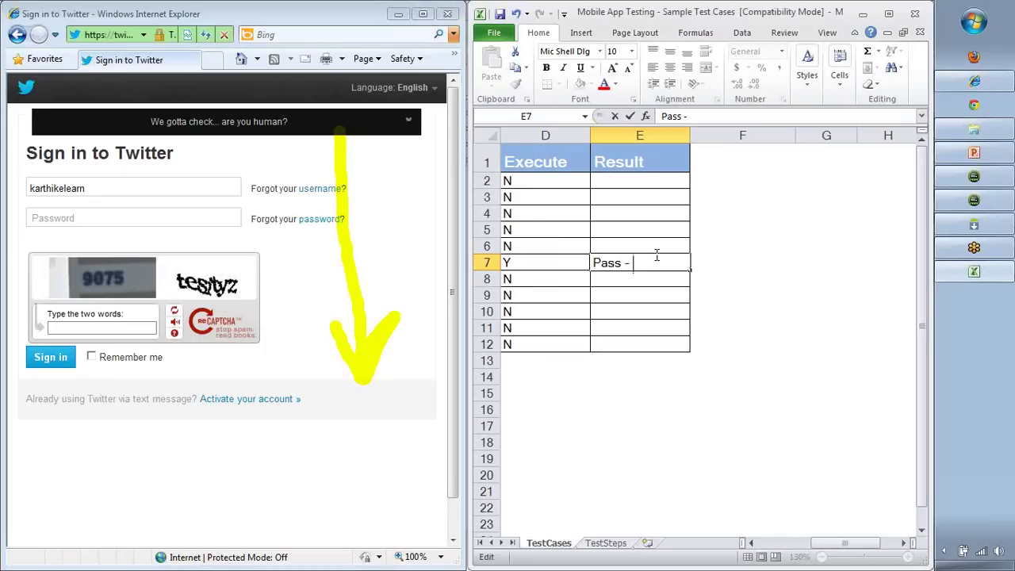
text(IE, Win XP,)
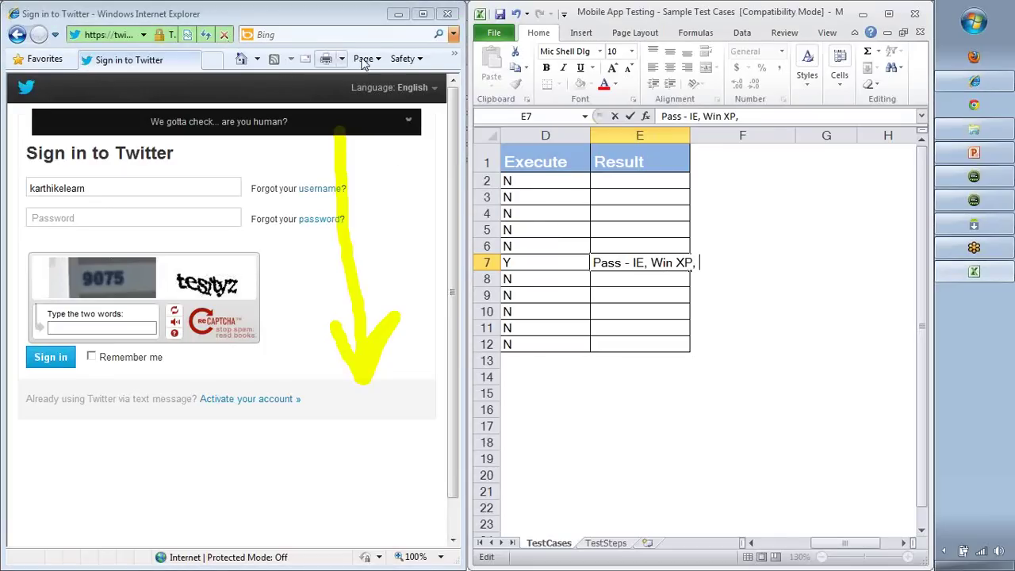
Confirm Internet Explorer is version 8, then insert 8 after IE in TC005's result
click(423, 13)
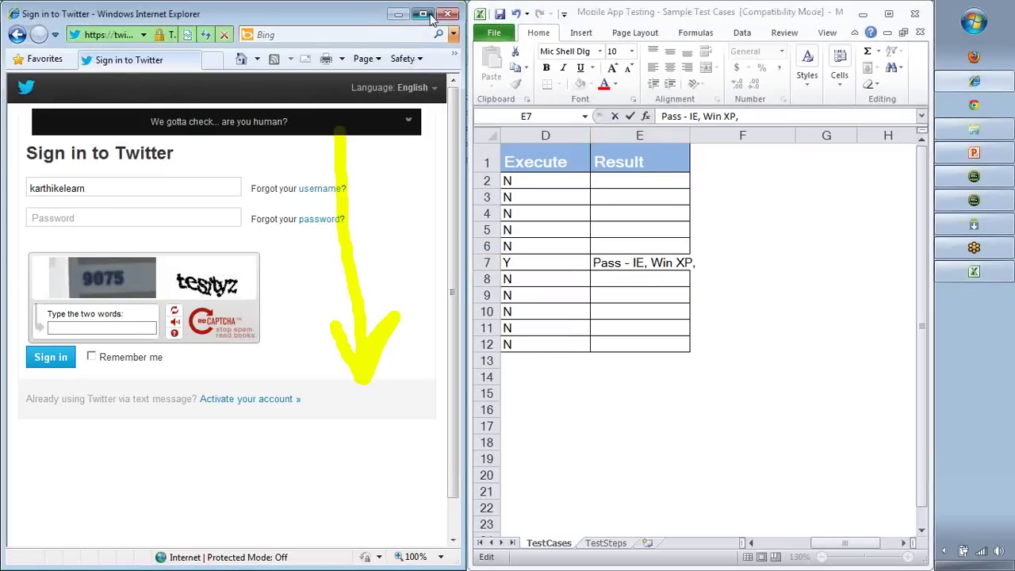
click(49, 30)
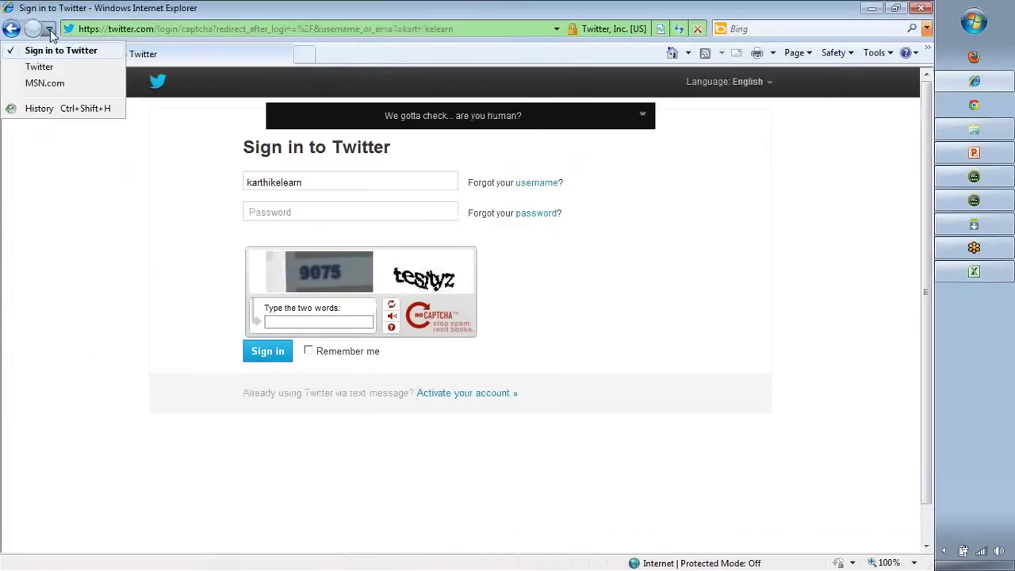
click(49, 29)
click(877, 52)
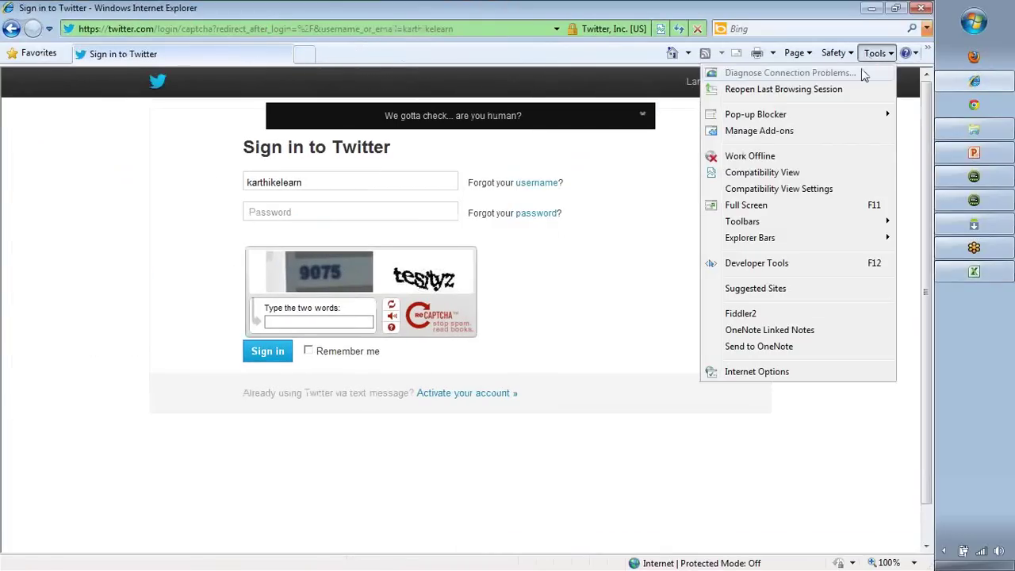
click(790, 375)
key(Escape)
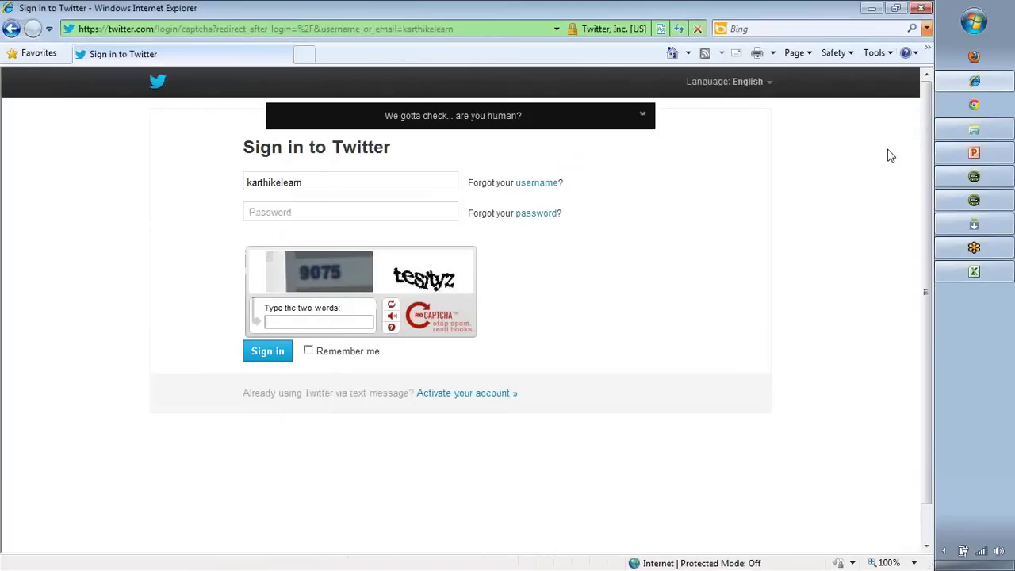
click(908, 54)
click(799, 139)
click(563, 390)
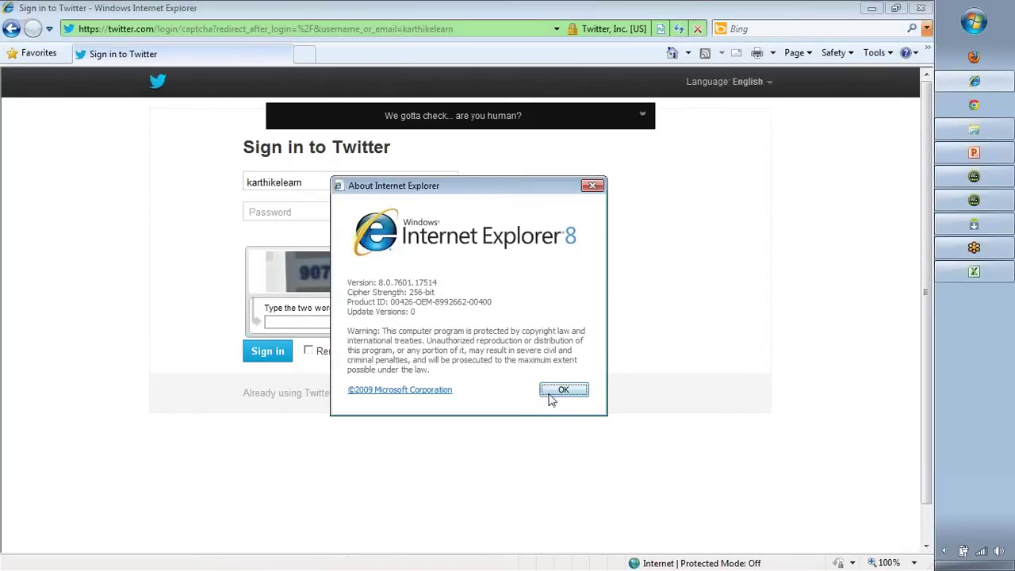
key(alt+Tab)
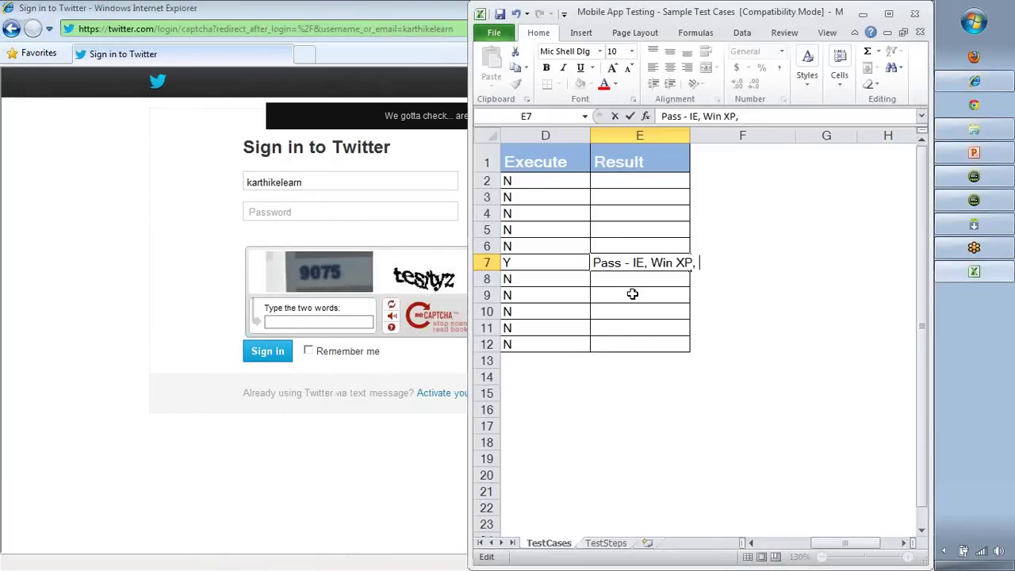
text(8)
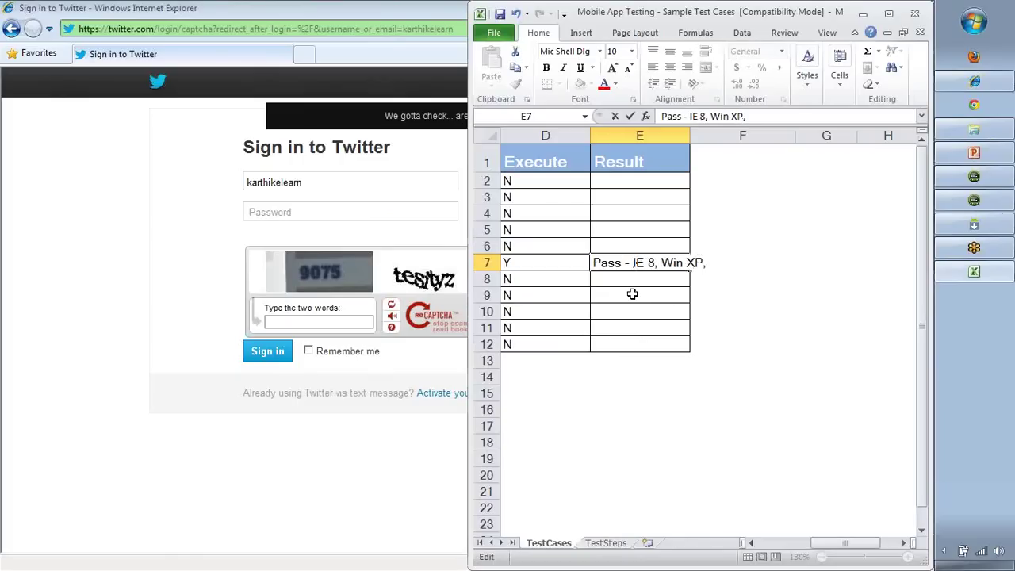
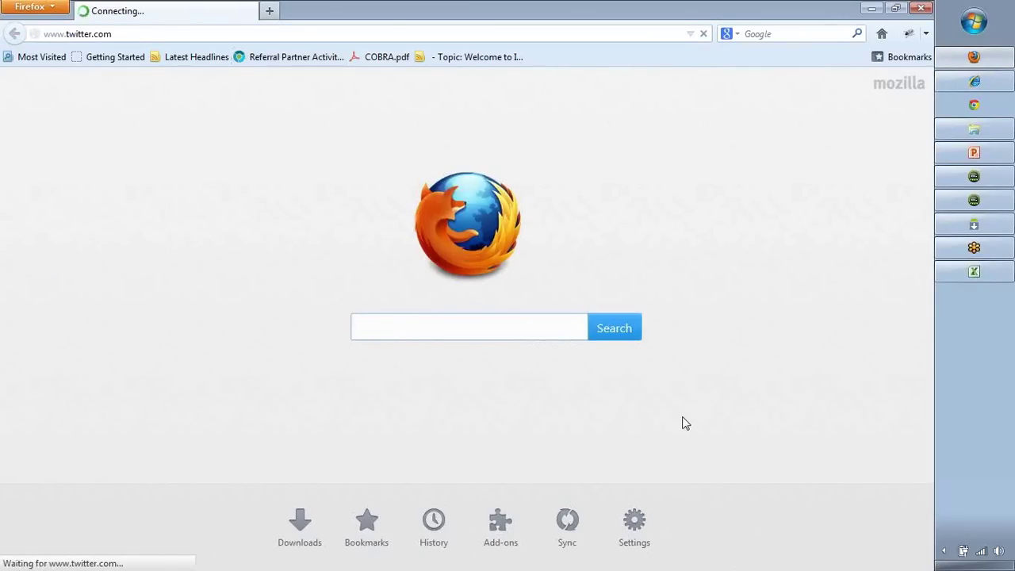
Restore Firefox to half width beside Excel, sign out of Twitter, and return to the home page
double_click(544, 6)
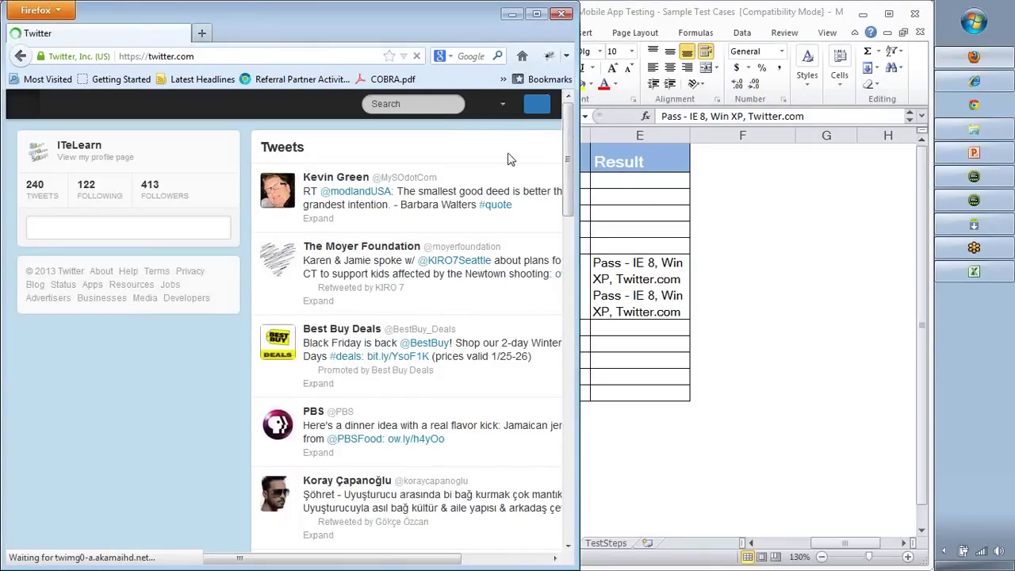
scroll(514, 156, right, 2)
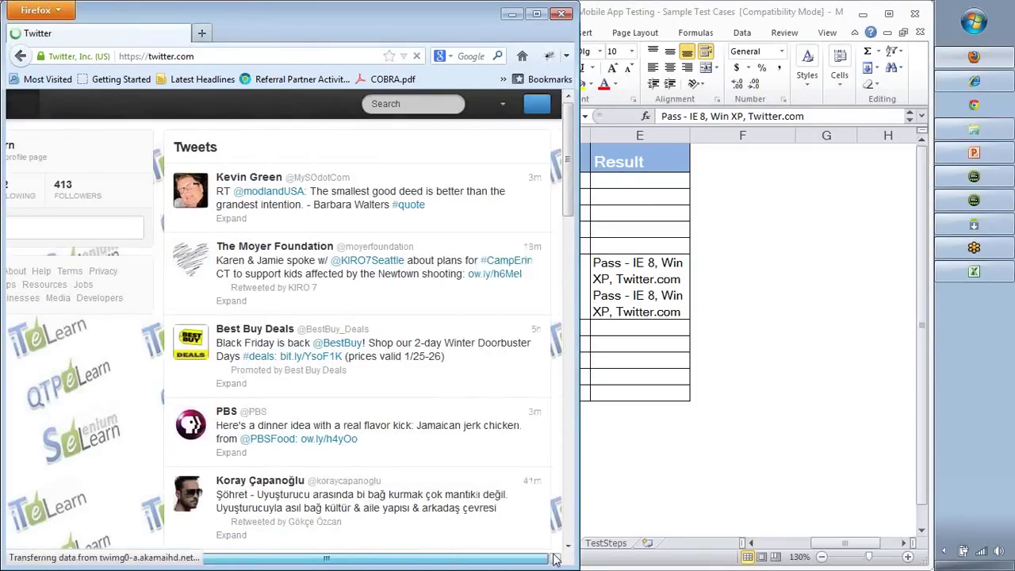
click(505, 111)
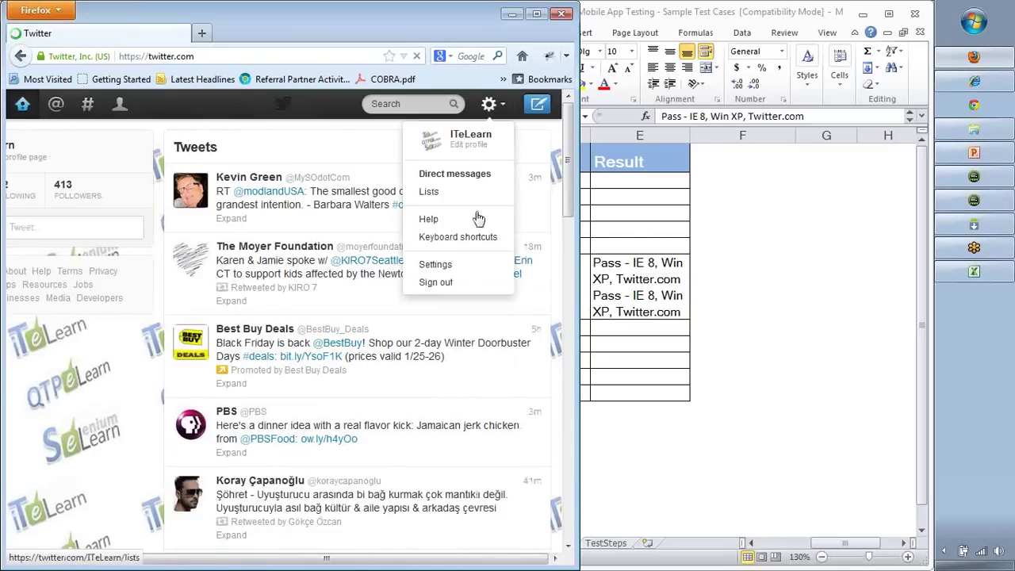
click(461, 286)
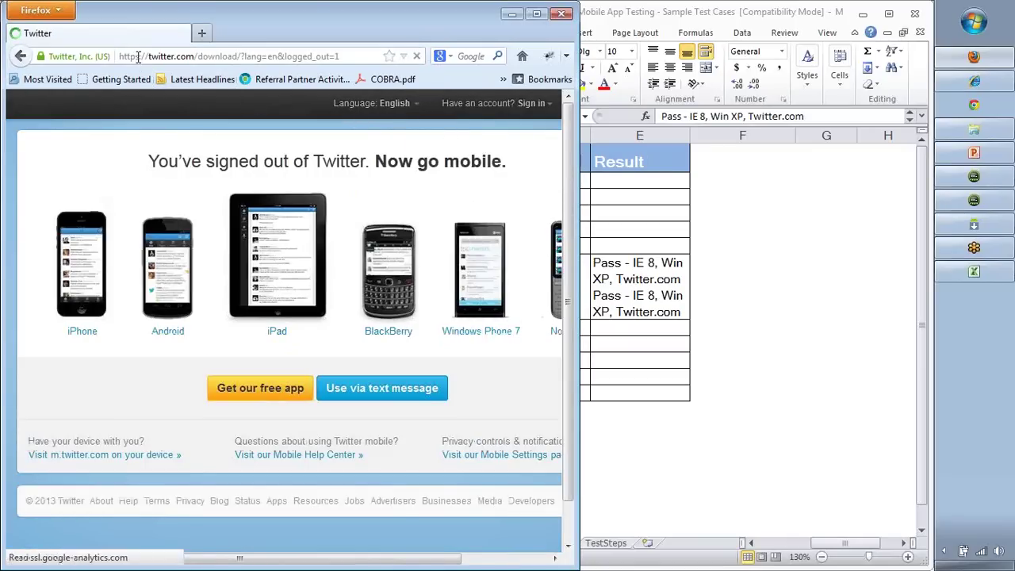
click(28, 104)
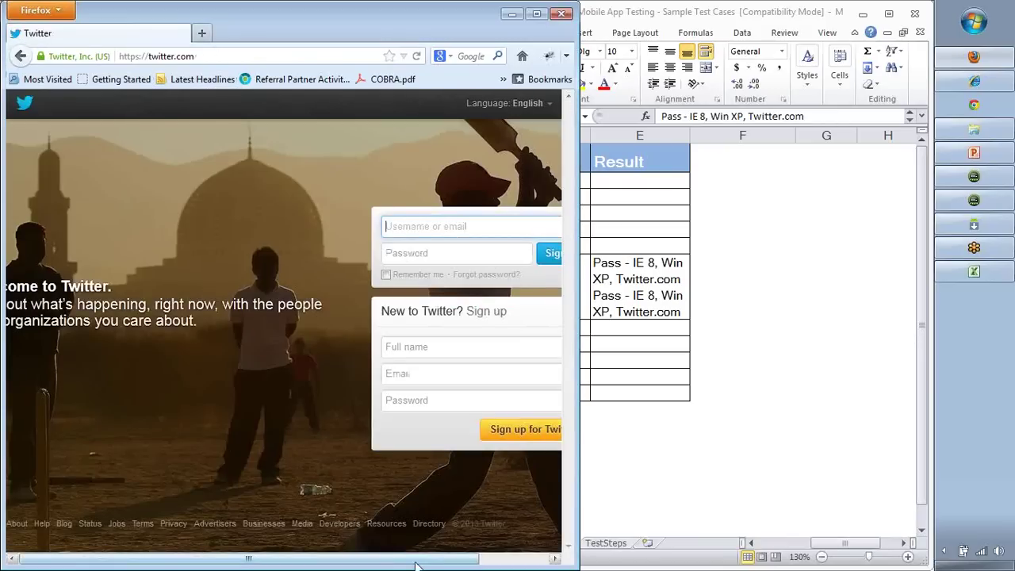
Sign in to Twitter with the account username and password, ticking Remember me
drag(411, 565, 480, 565)
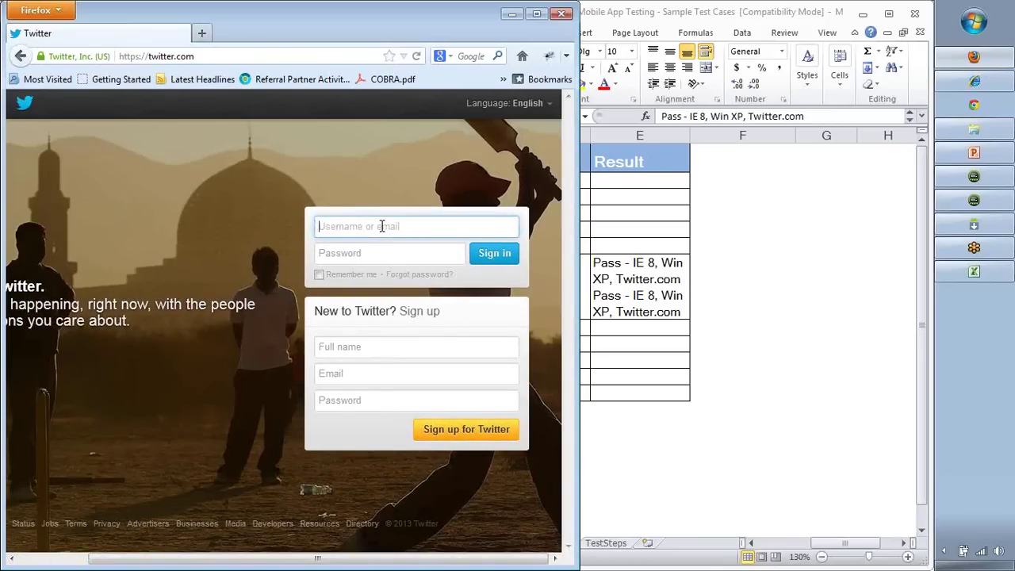
text(karthikelearn)
key(Tab)
text(***)
click(361, 274)
click(493, 254)
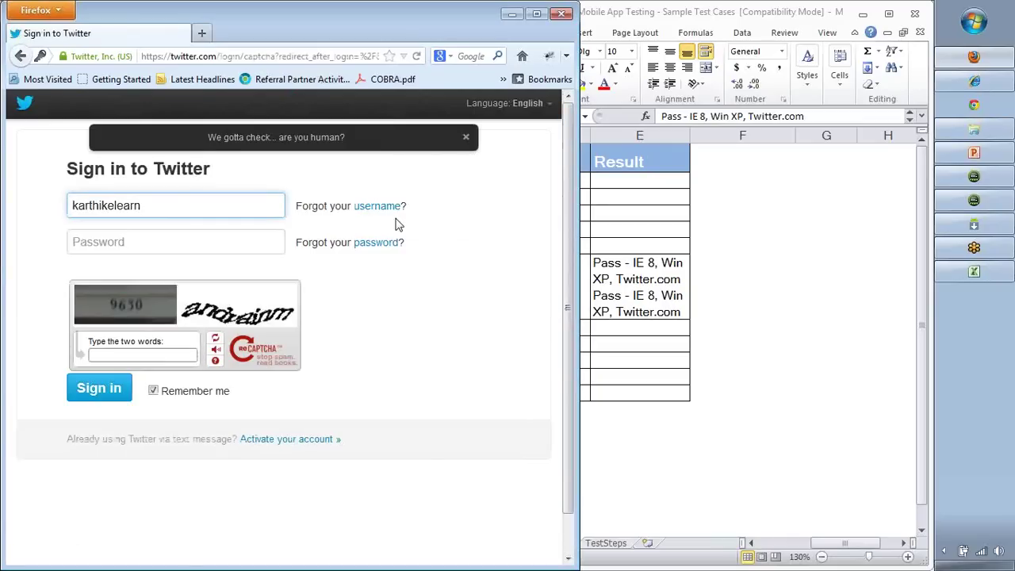
Review the are-you-human CAPTCHA warning and bring Internet Explorer's sign-in page forward
drag(209, 139, 362, 147)
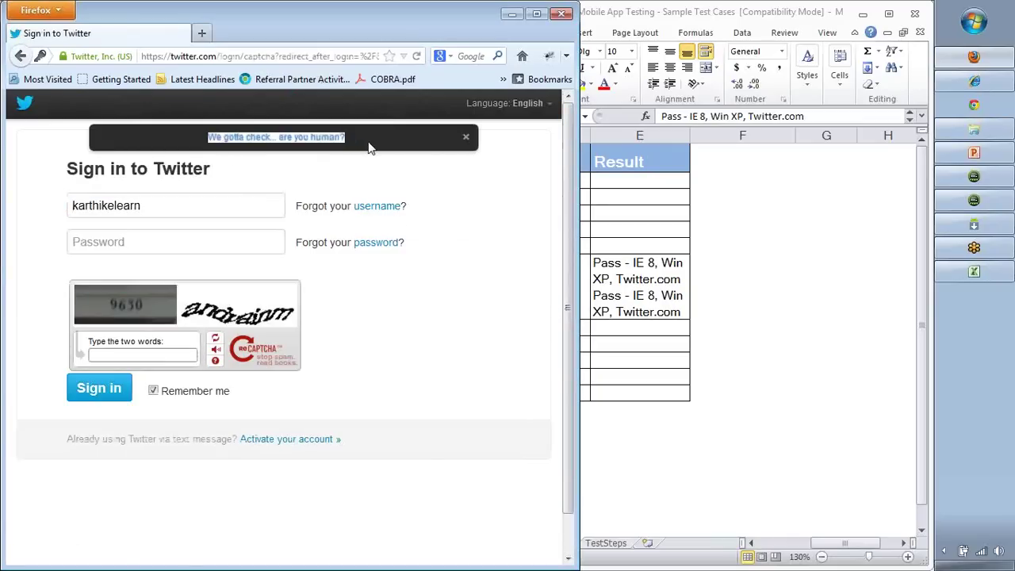
click(369, 149)
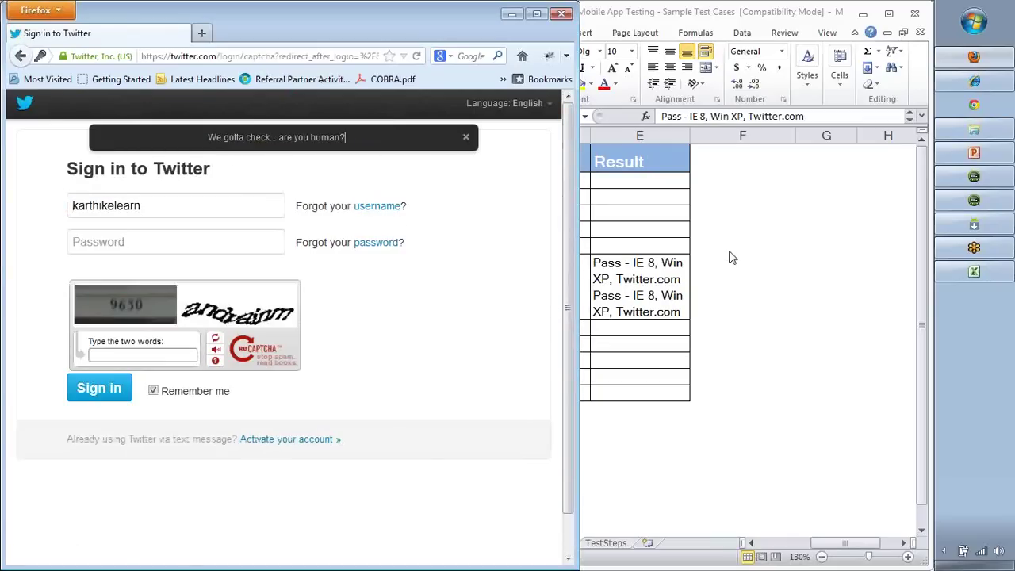
click(975, 81)
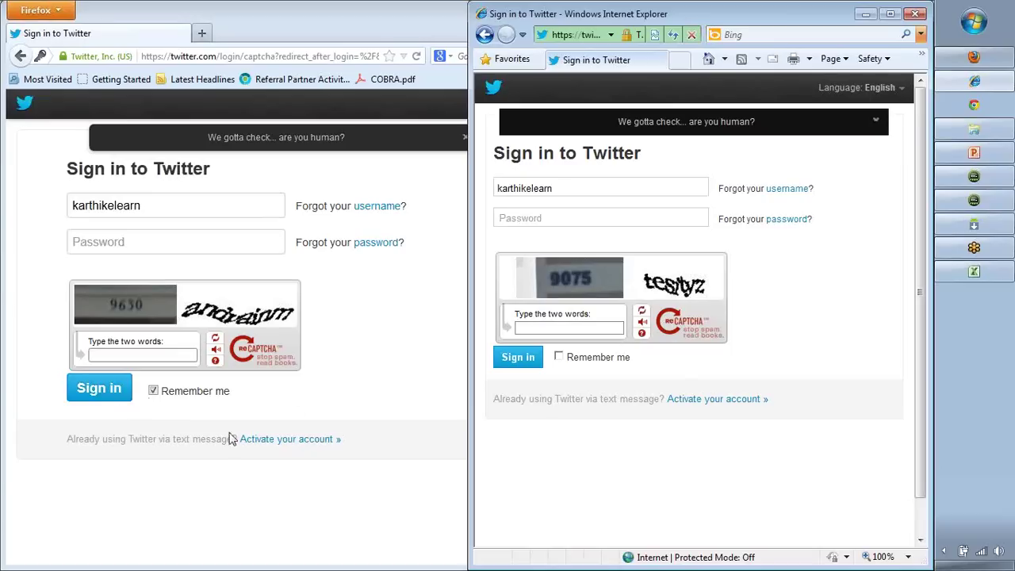
Snap Firefox to the left half of the screen beside Internet Explorer
click(380, 16)
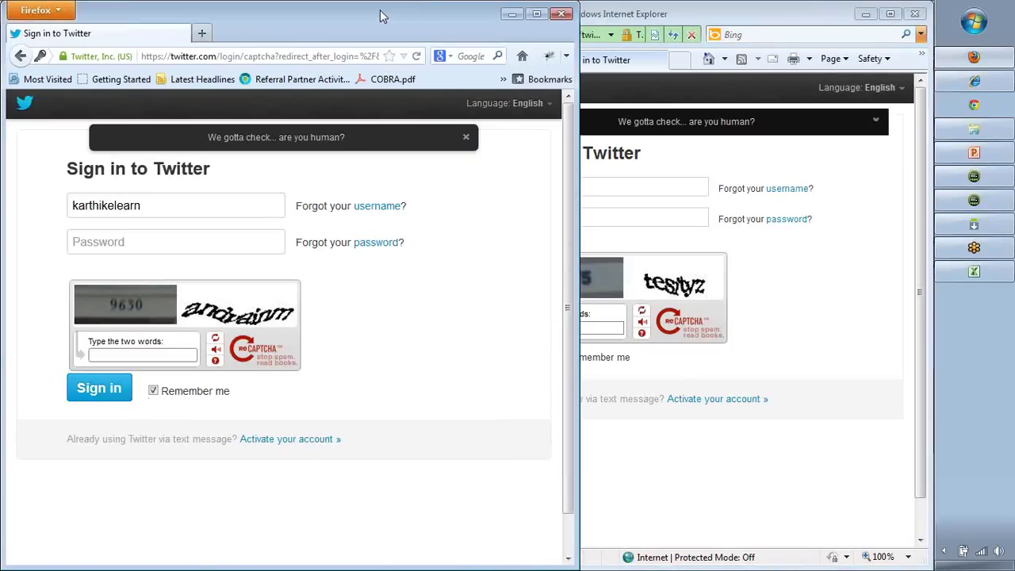
drag(380, 16, 1, 15)
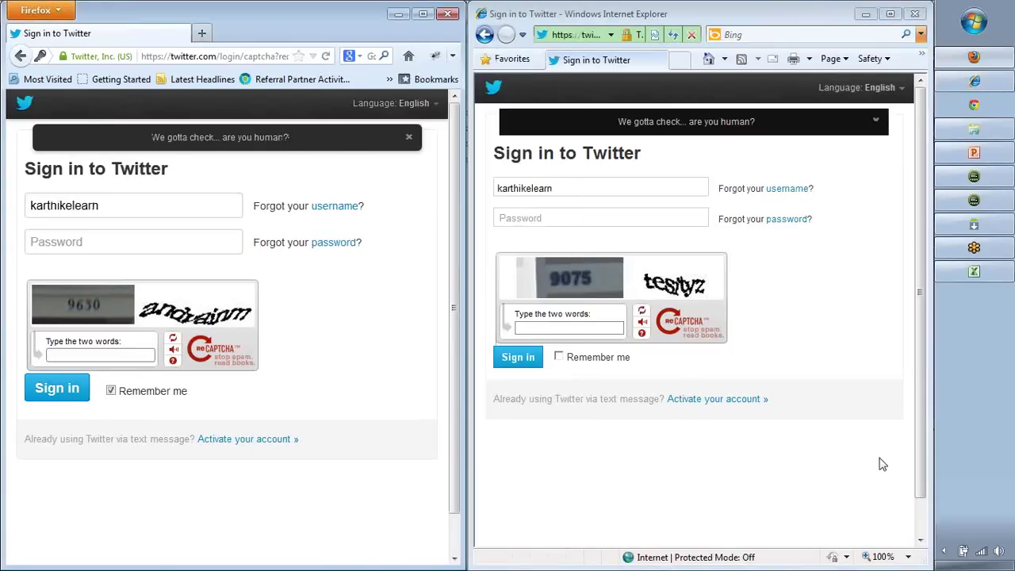
click(833, 473)
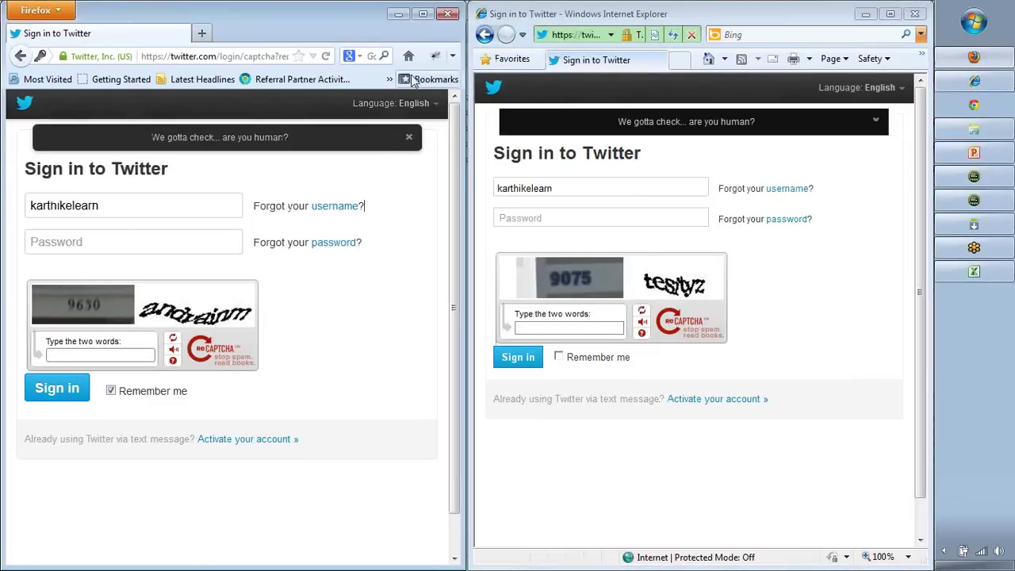
Browse the Firebug add-on's options and Firefox's main command menu
click(454, 56)
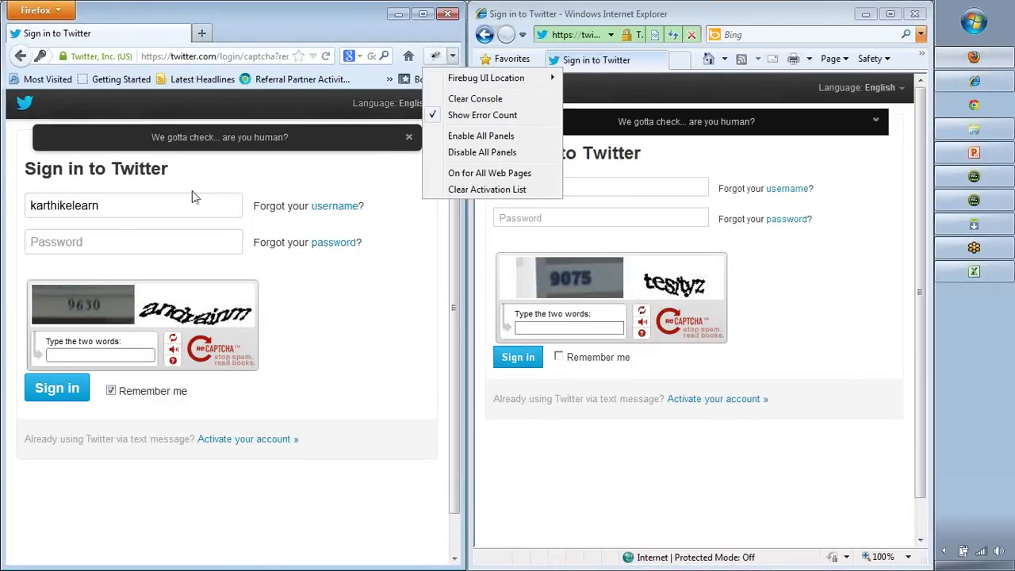
click(37, 14)
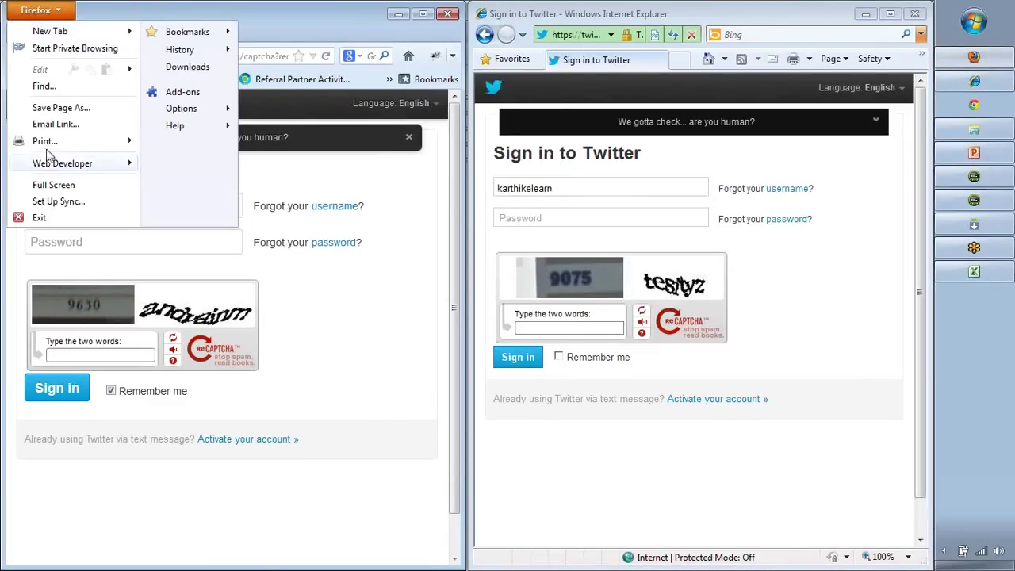
mouse_move(51, 168)
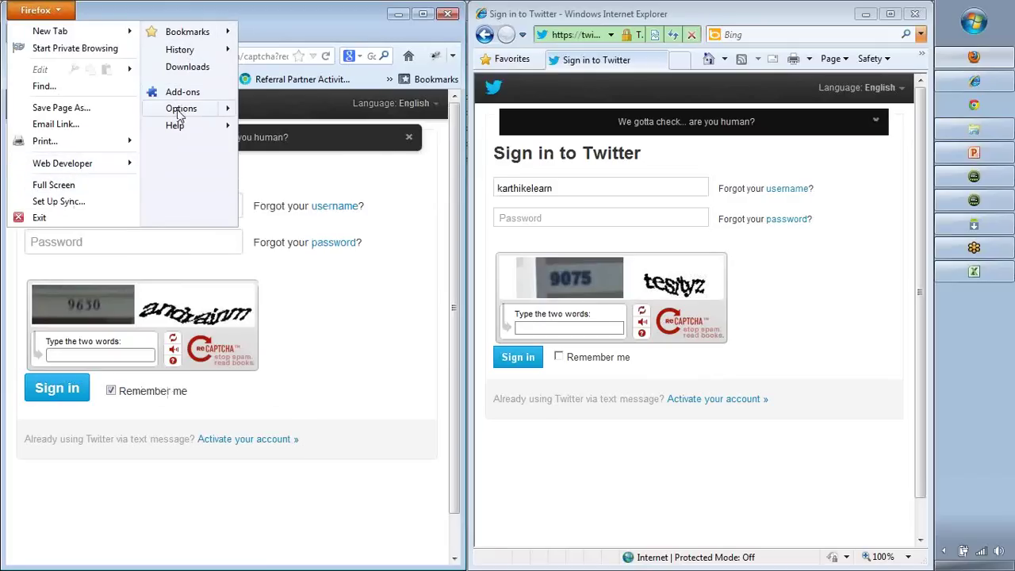
mouse_move(180, 114)
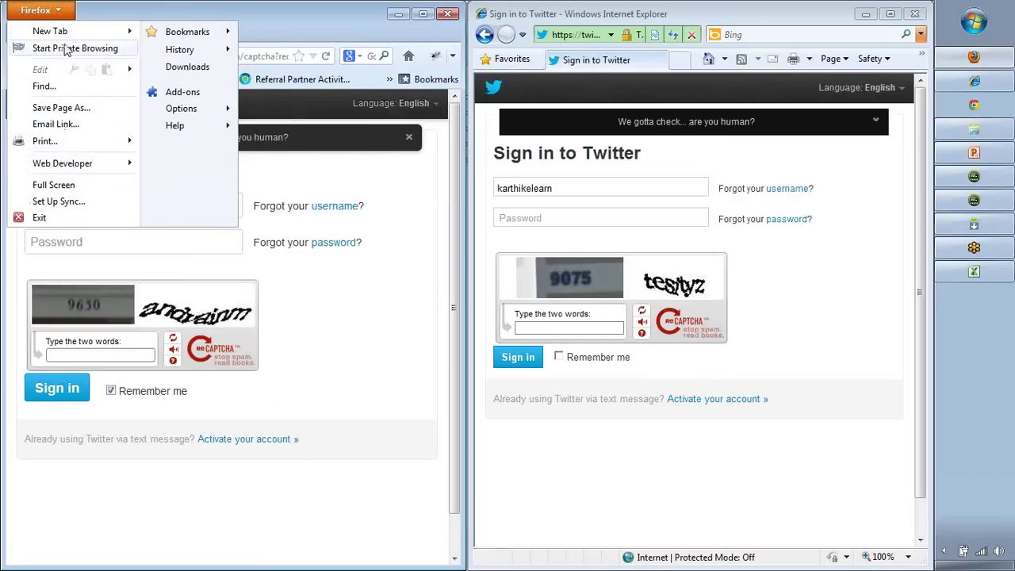
mouse_move(192, 133)
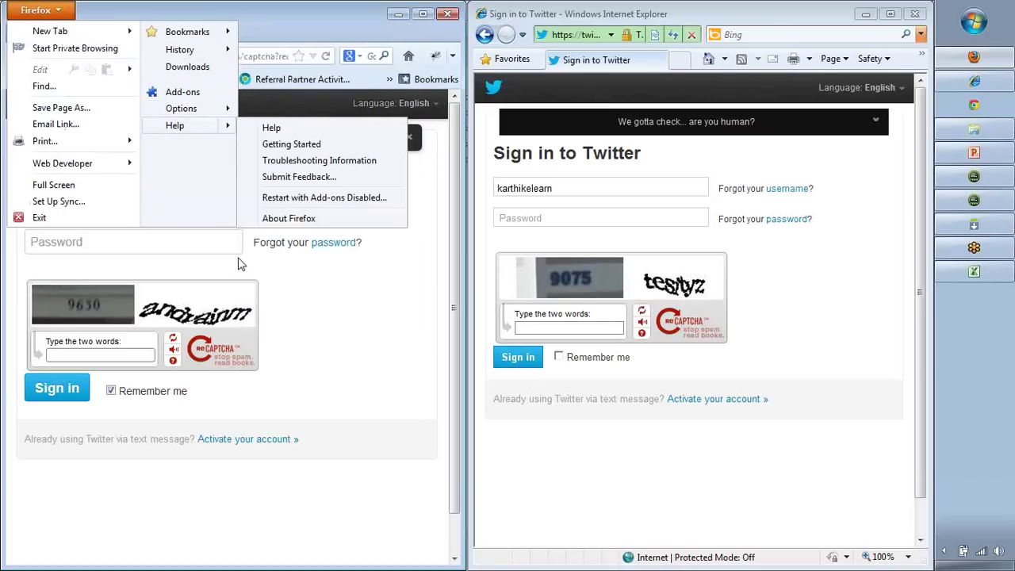
Check Internet Explorer's page zoom choices, then open Firefox's browsing history Library
click(909, 558)
click(378, 346)
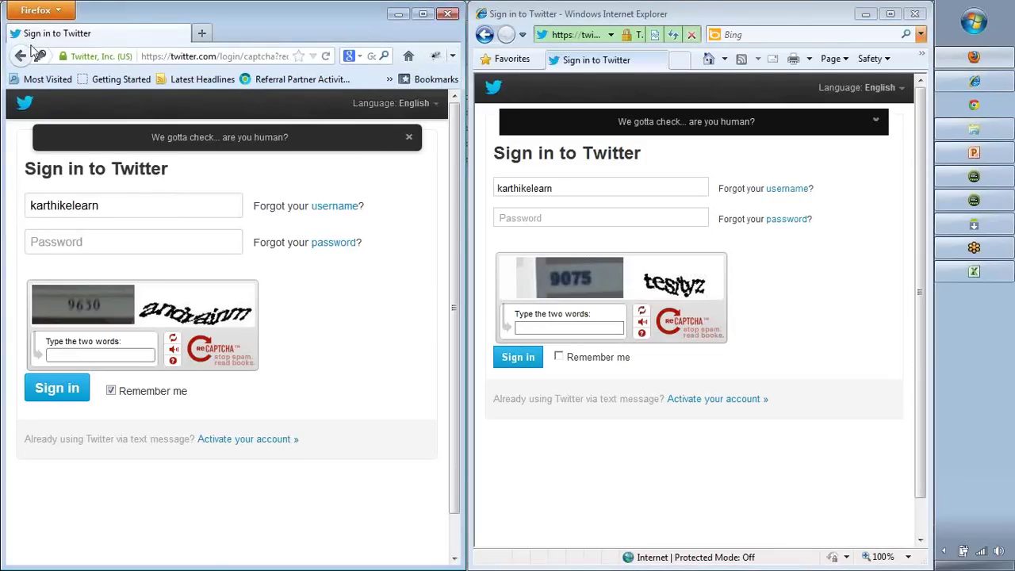
click(33, 12)
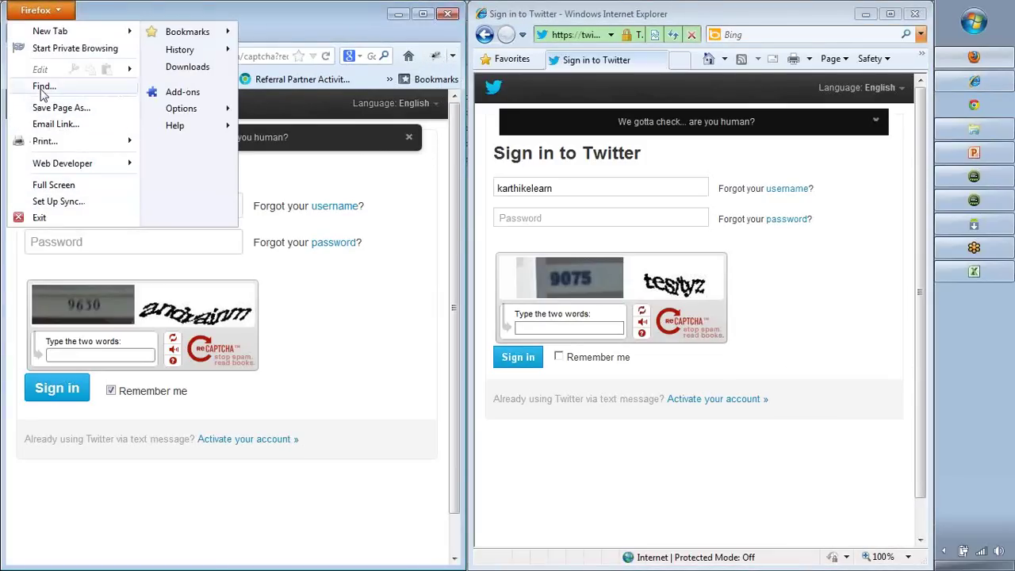
mouse_move(132, 73)
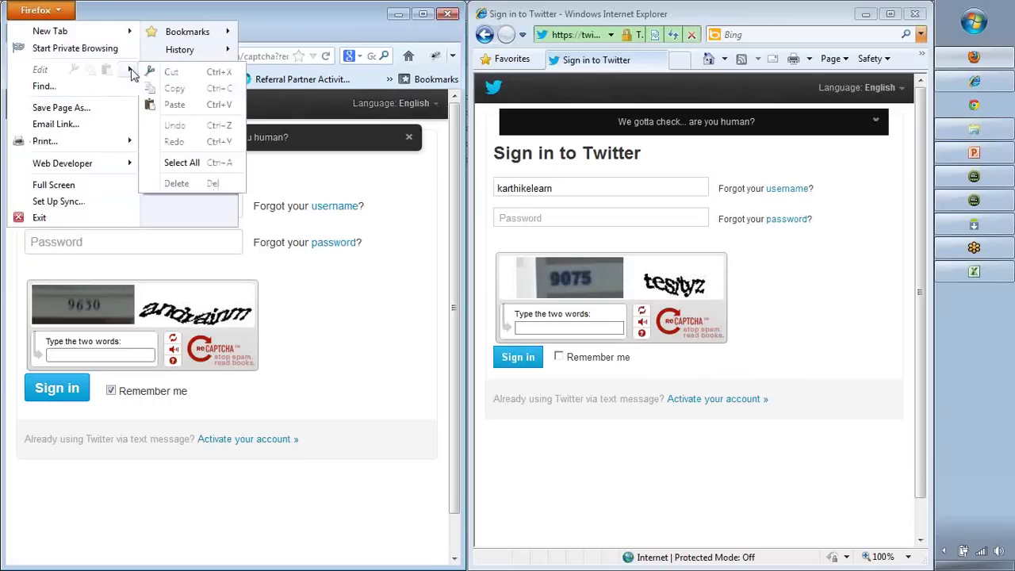
click(204, 49)
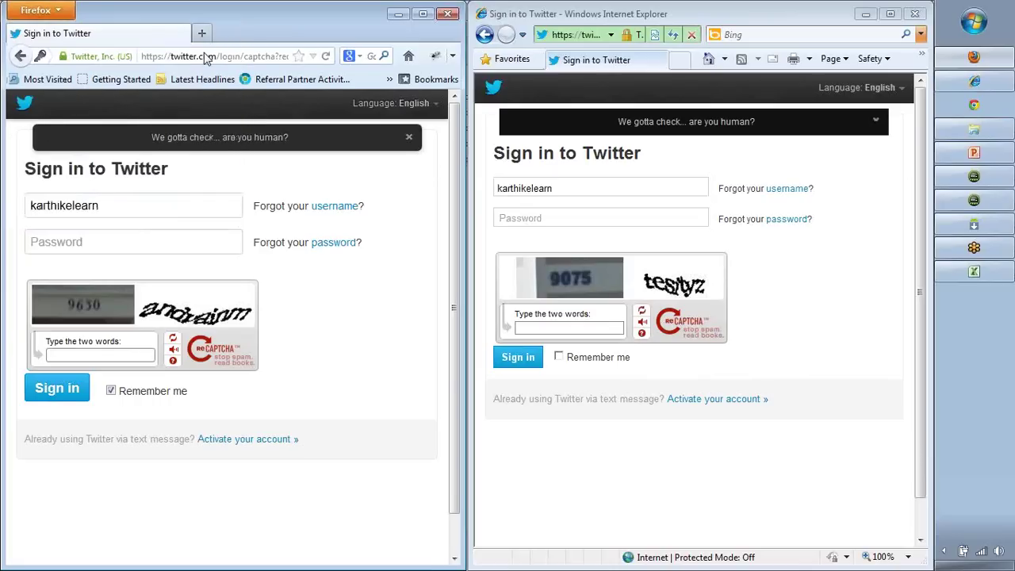
Close the Library, zoom the Firefox page one step smaller, and minimize both browsers
click(508, 21)
key(ctrl+minus)
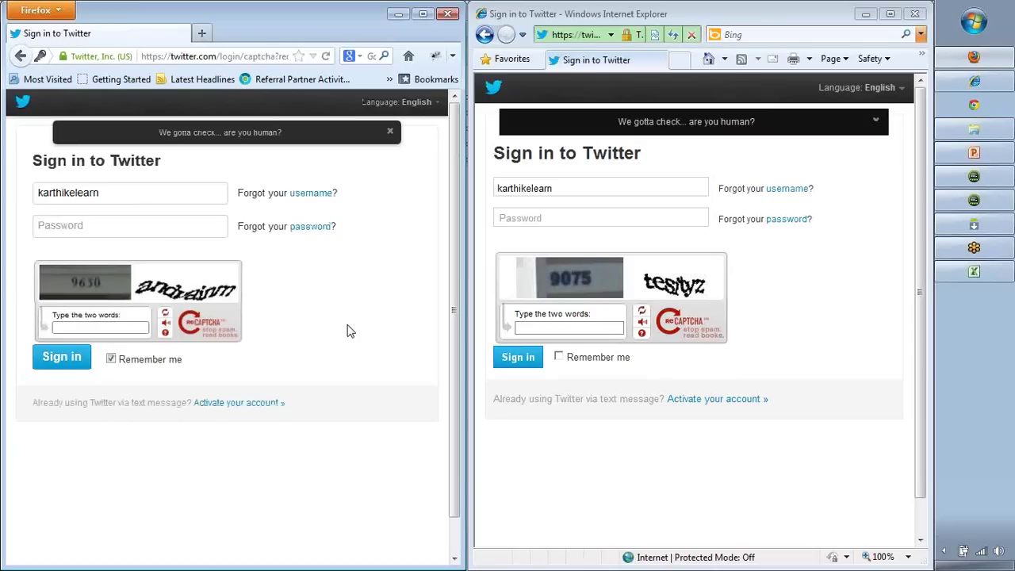
key(ctrl+plus)
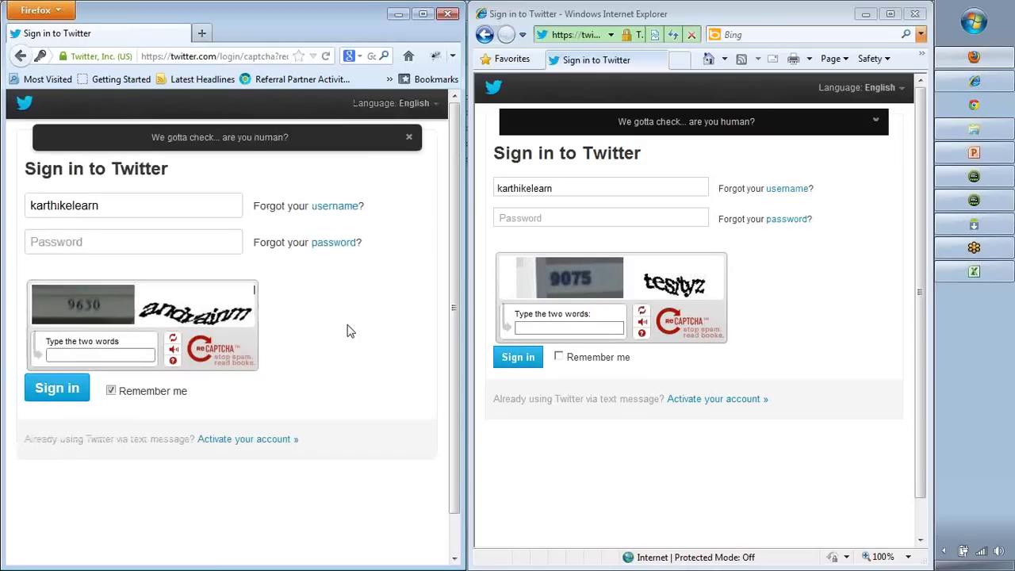
key(ctrl+minus)
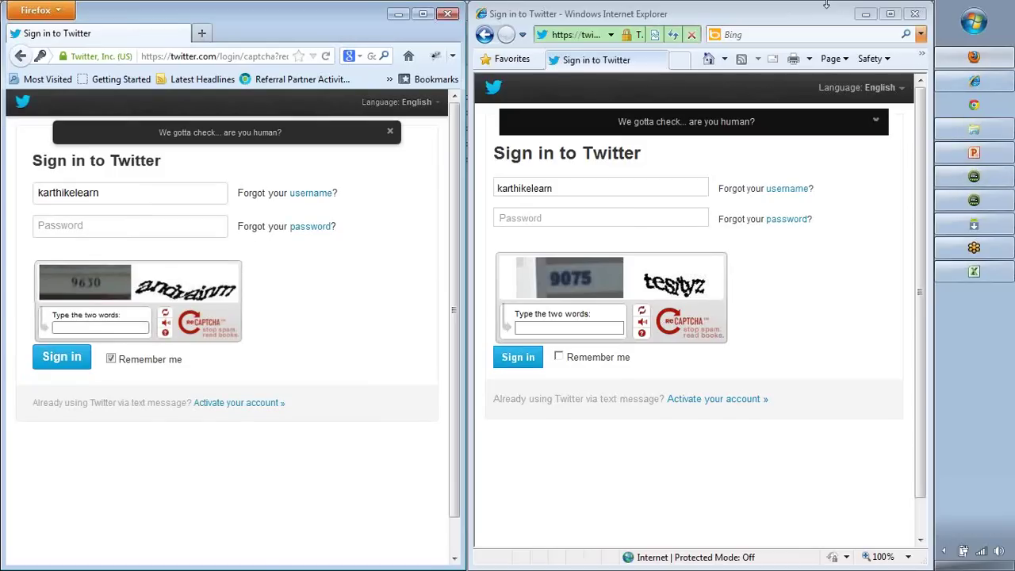
click(865, 13)
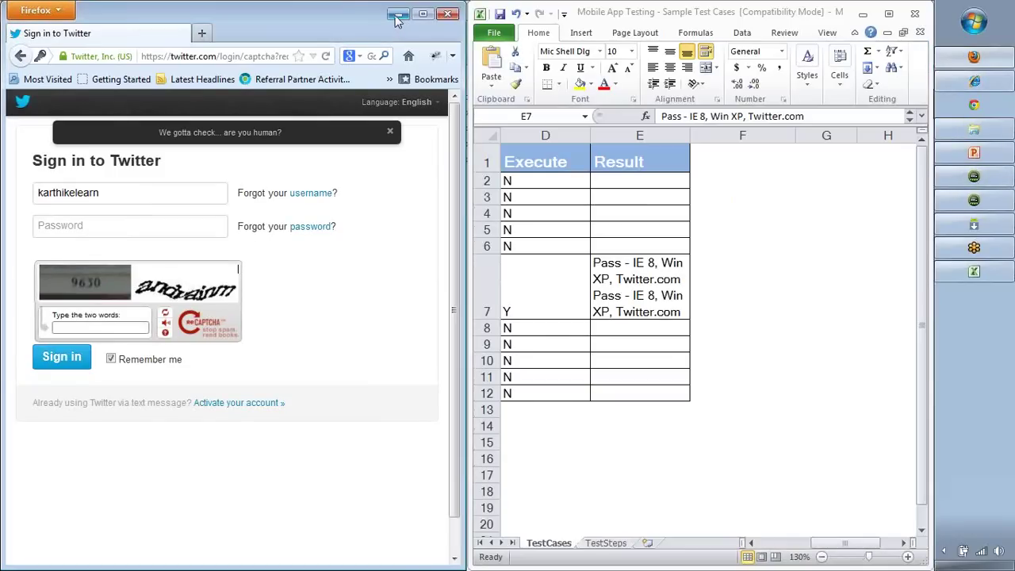
click(398, 13)
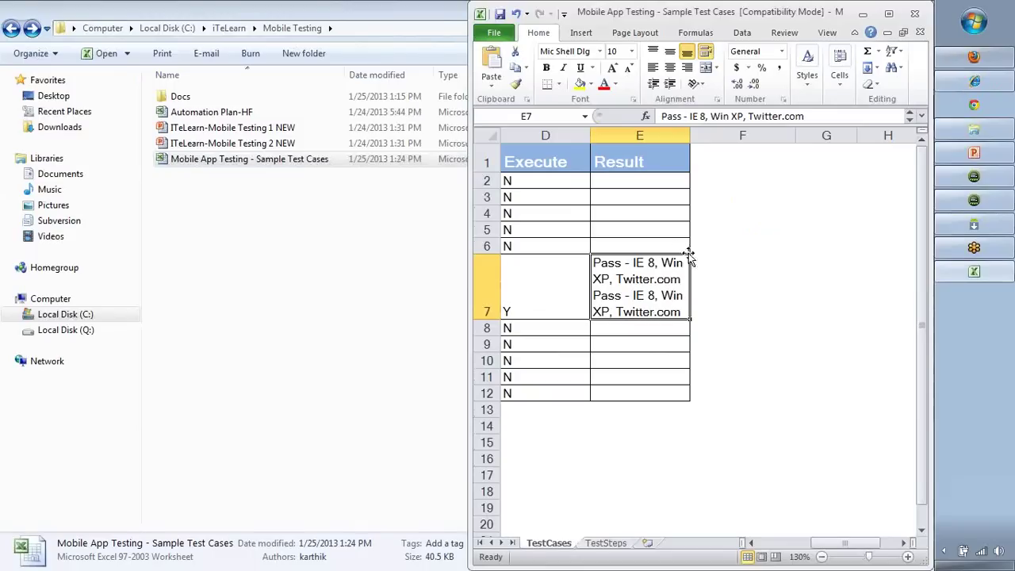
Change E7's second result line to 'Pass - FF , Win XP, Twitter.com' and maximize Excel
double_click(654, 296)
key(BackSpace)
key(BackSpace)
key(BackSpace)
key(BackSpace)
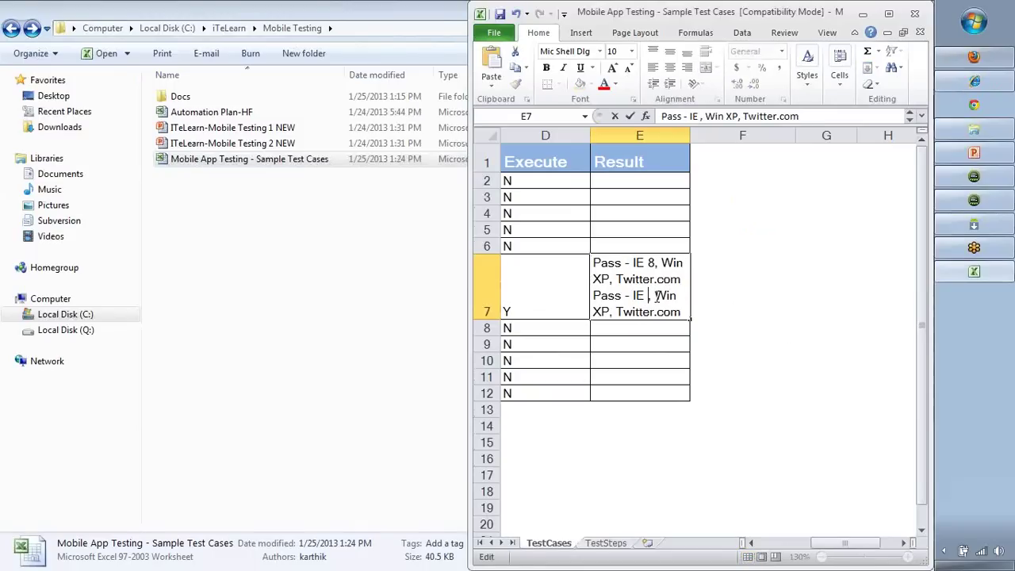
text(FF.)
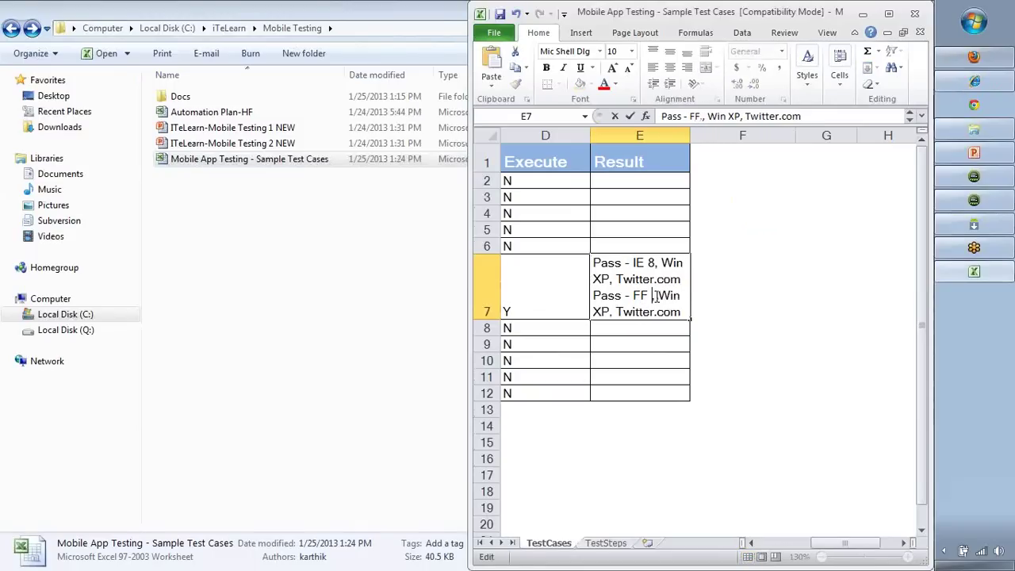
key(Return)
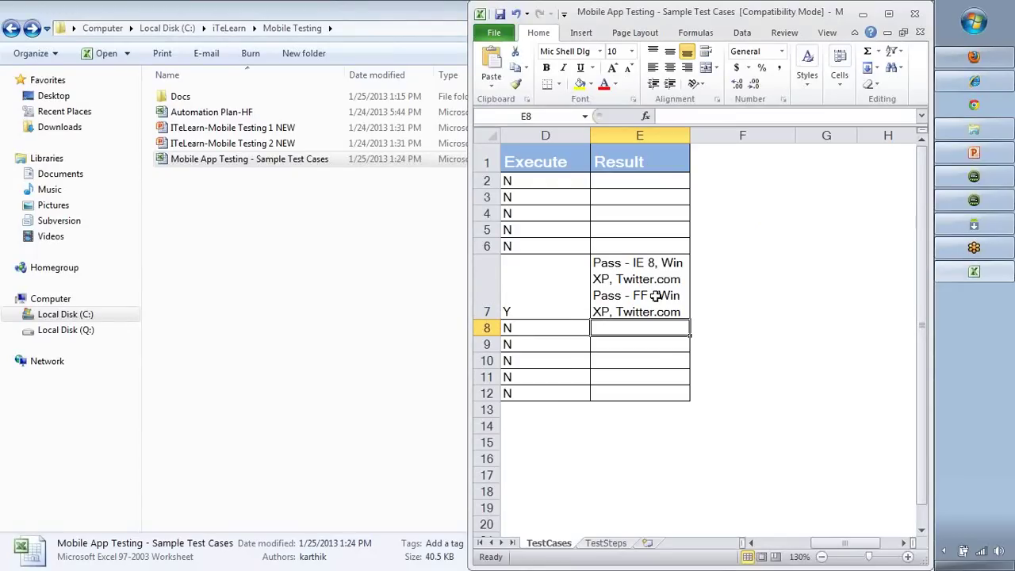
click(890, 11)
click(603, 548)
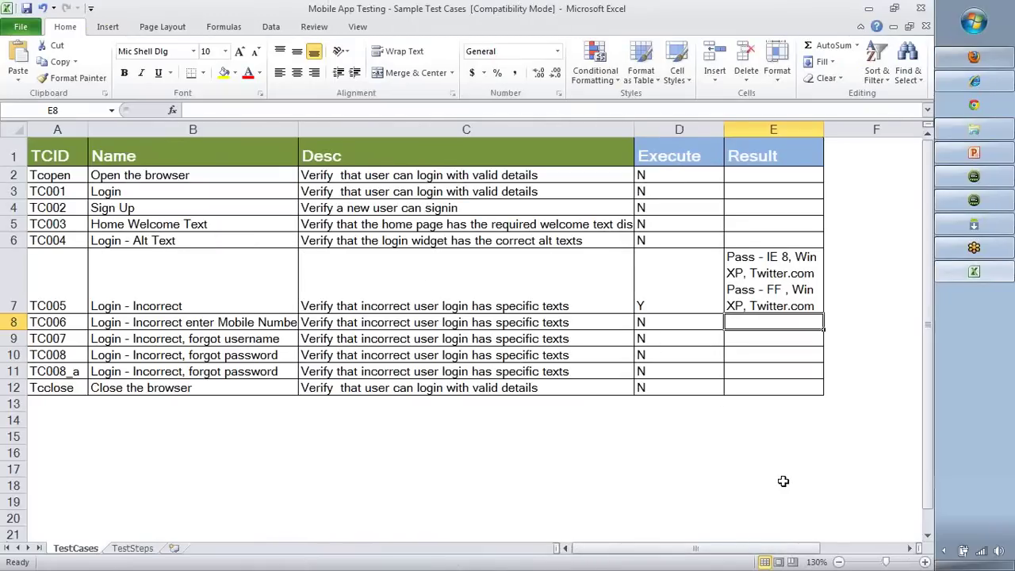
Take Firefox and Internet Explorer back to twitter.com, and shrink Firefox to phone size
click(972, 57)
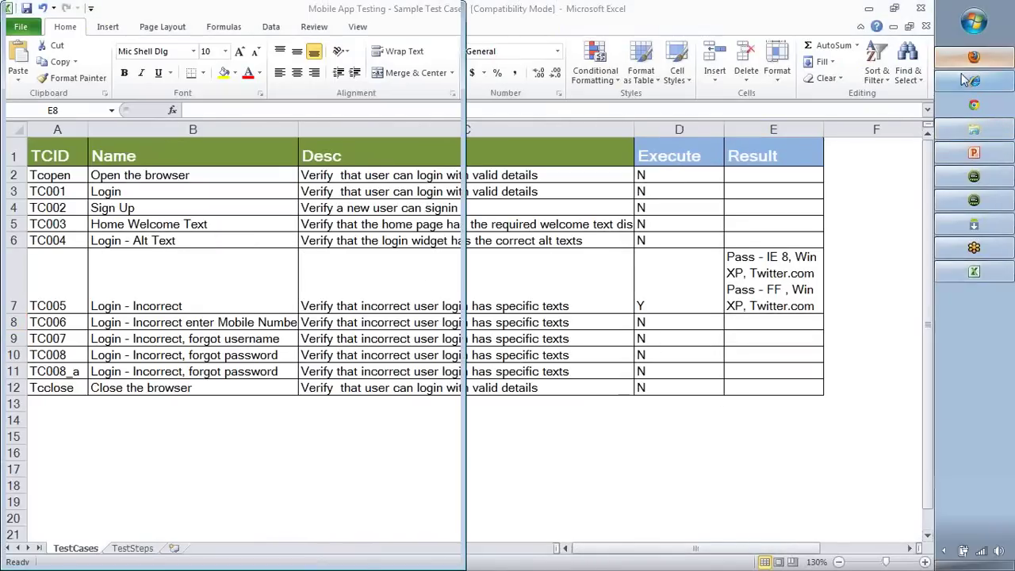
click(963, 85)
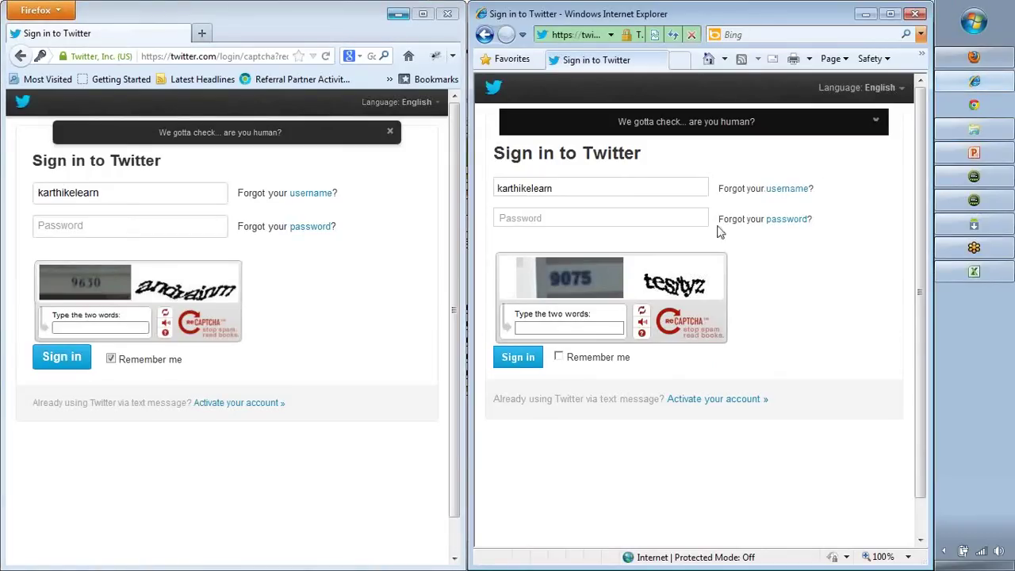
click(20, 58)
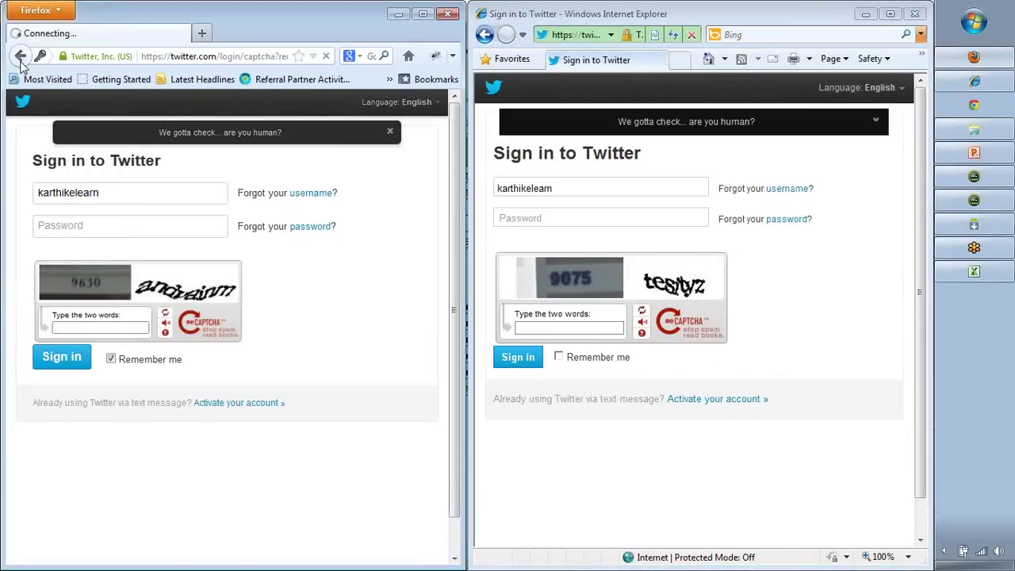
click(484, 34)
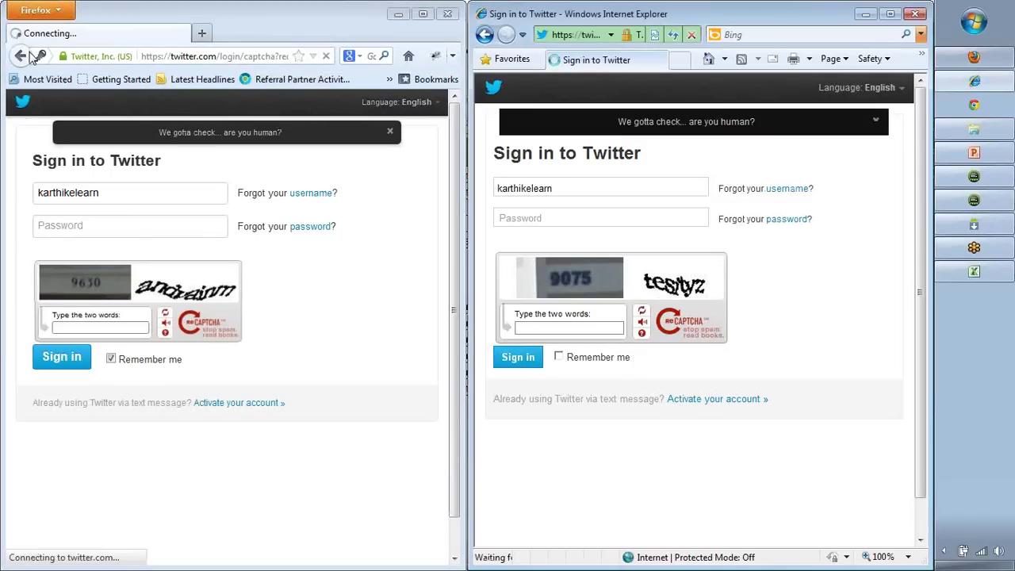
click(165, 56)
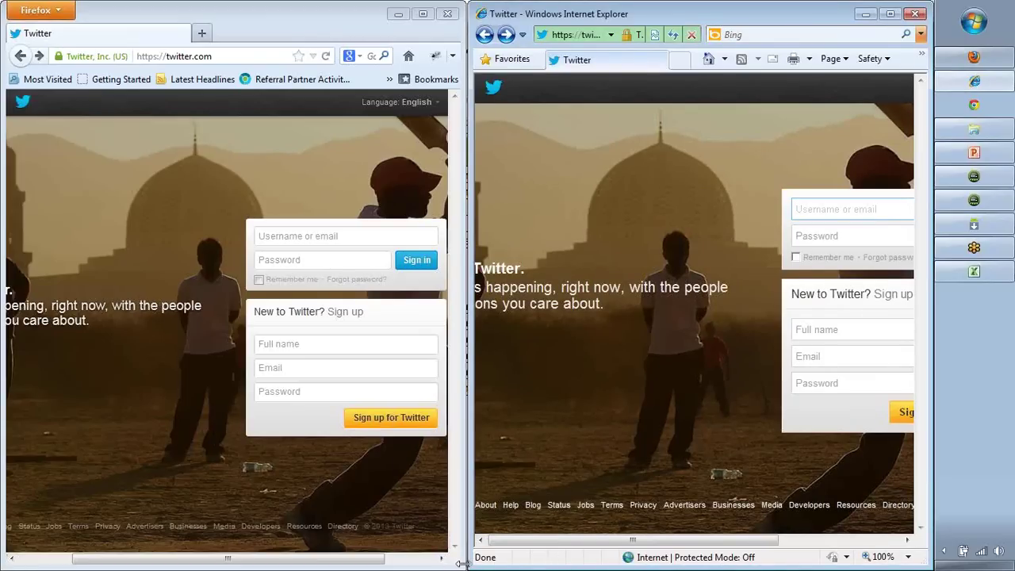
drag(459, 565, 258, 416)
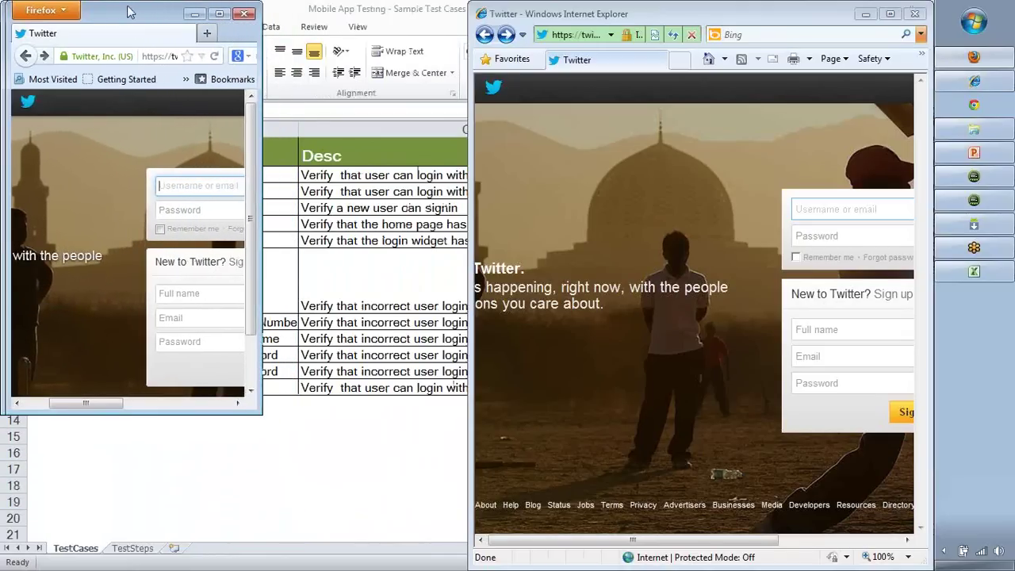
Load the mobile Twitter site at g.twitter.com in Firefox
drag(123, 11, 209, 17)
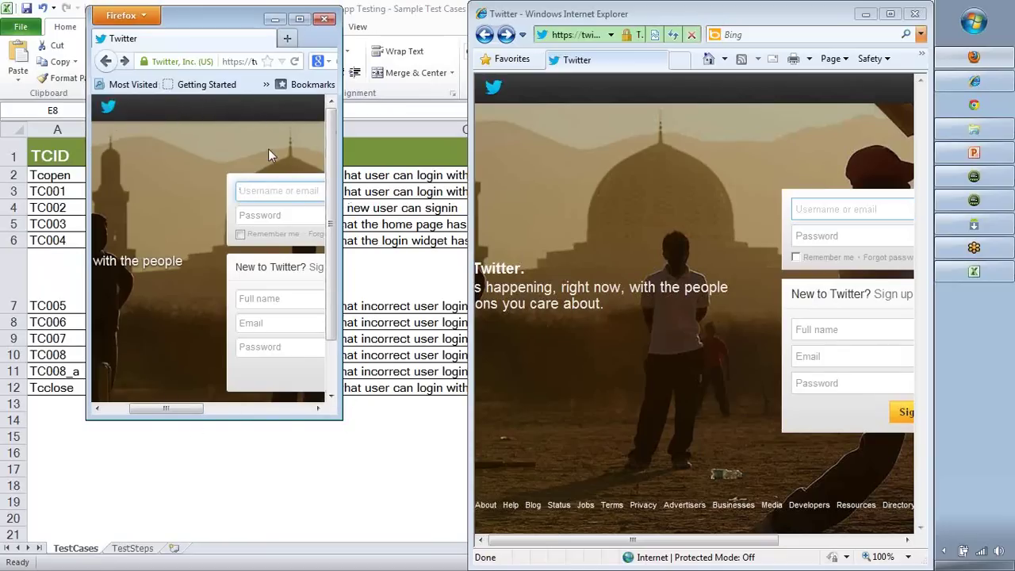
click(240, 62)
triple_click(241, 62)
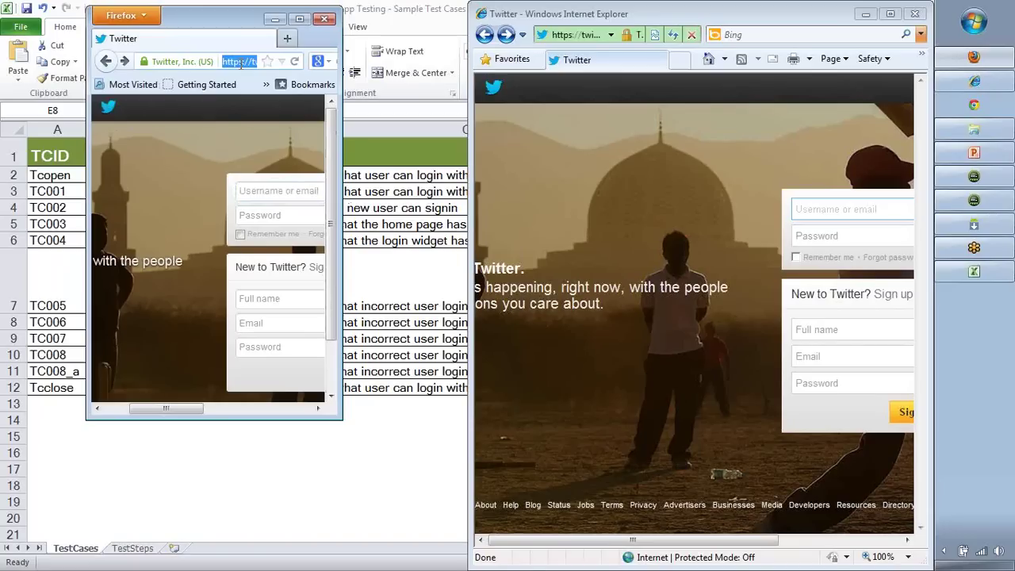
text(g.t)
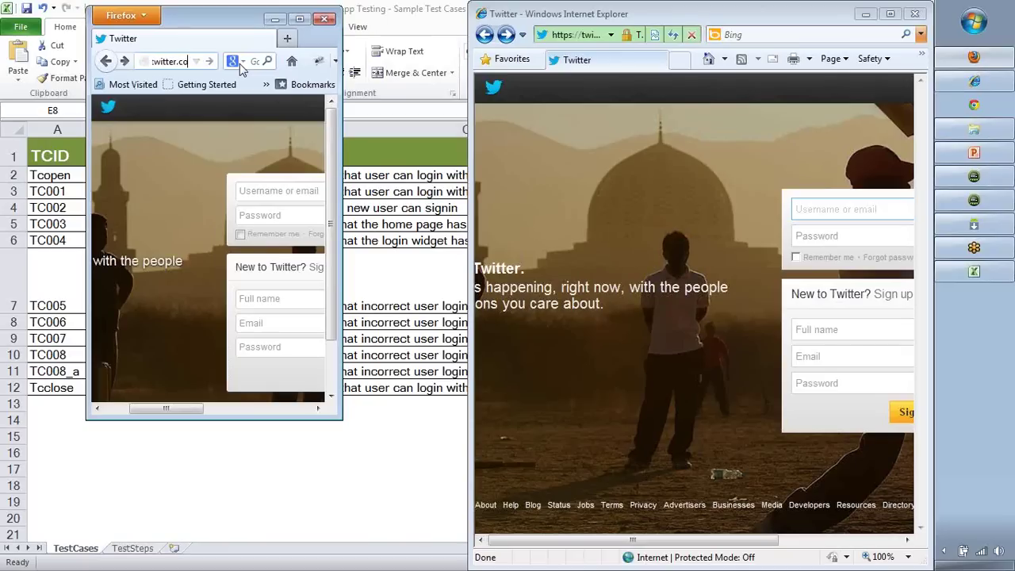
text(witter.com)
key(Return)
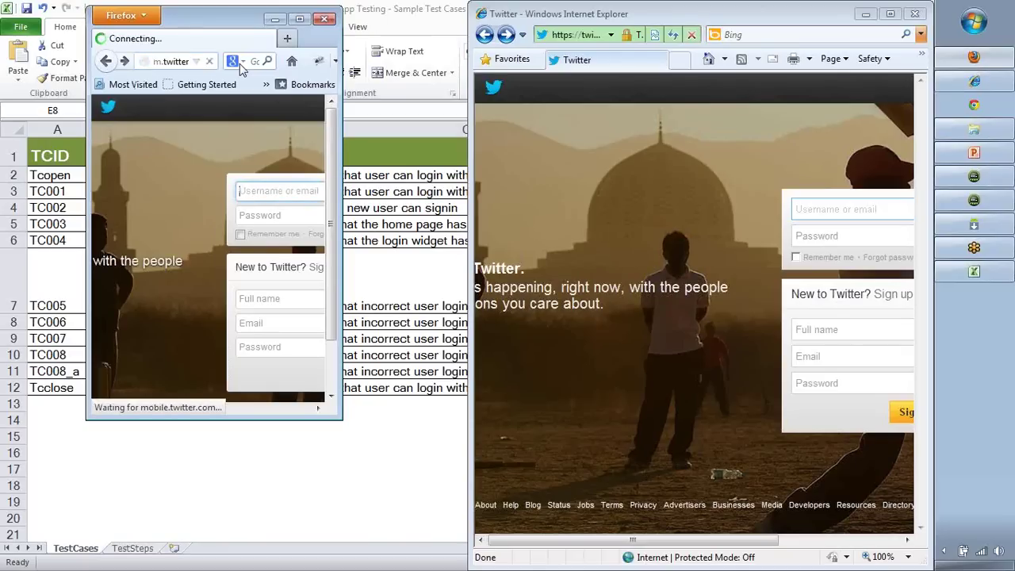
Allow mobile Twitter to store offline data and enlarge the Firefox window slightly
click(916, 207)
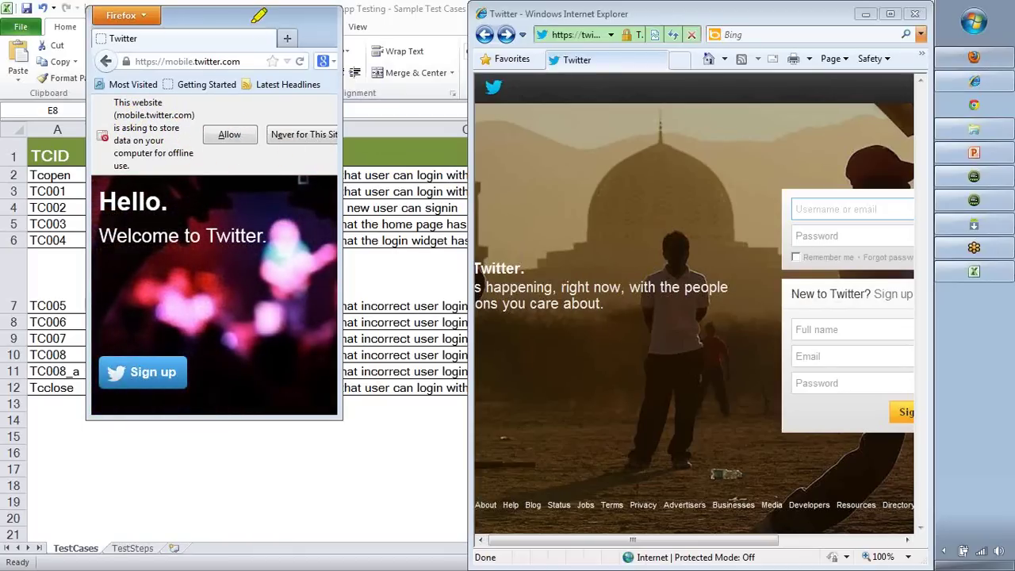
click(230, 135)
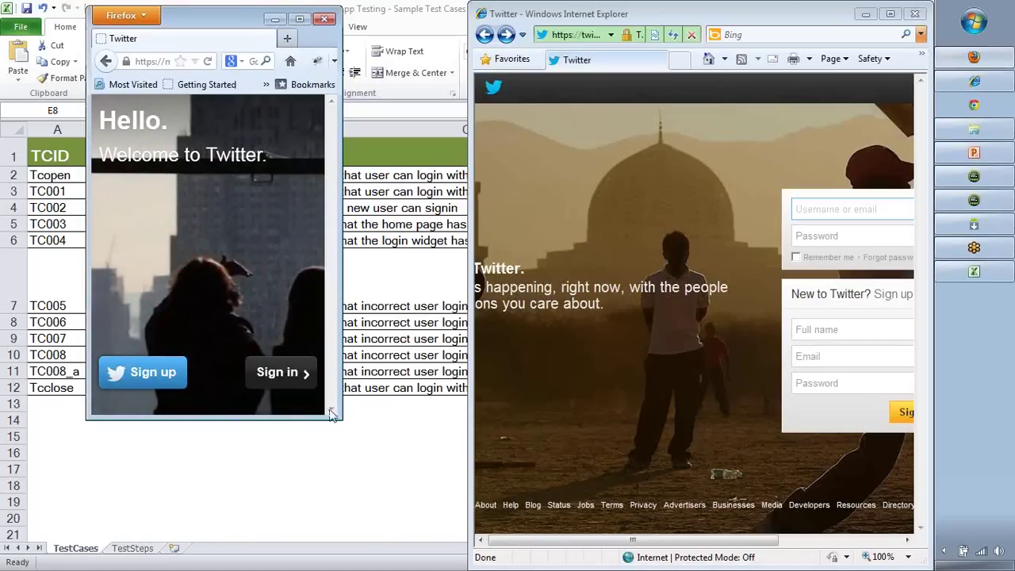
mouse_move(333, 419)
mouse_down()
mouse_move(389, 446)
mouse_move(340, 414)
mouse_up()
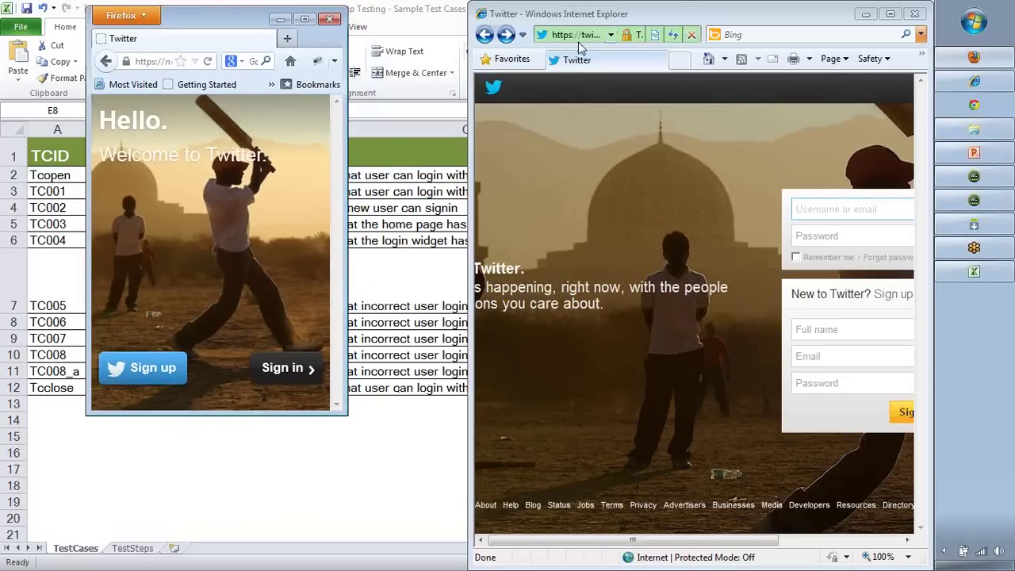
Load m.twitter.com in Internet Explorer
click(581, 35)
text(m.ti)
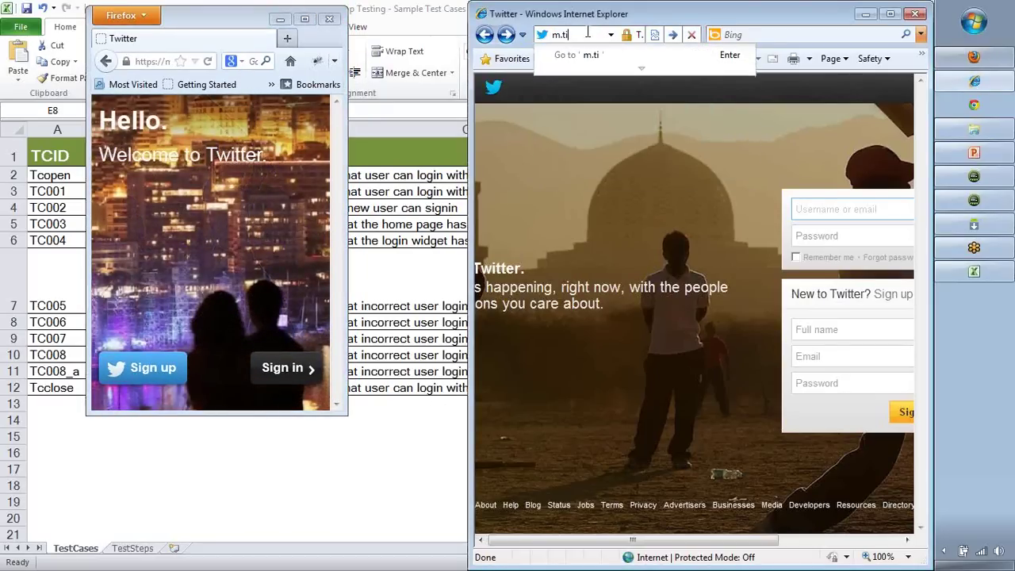
key(BackSpace)
text(witter.com/)
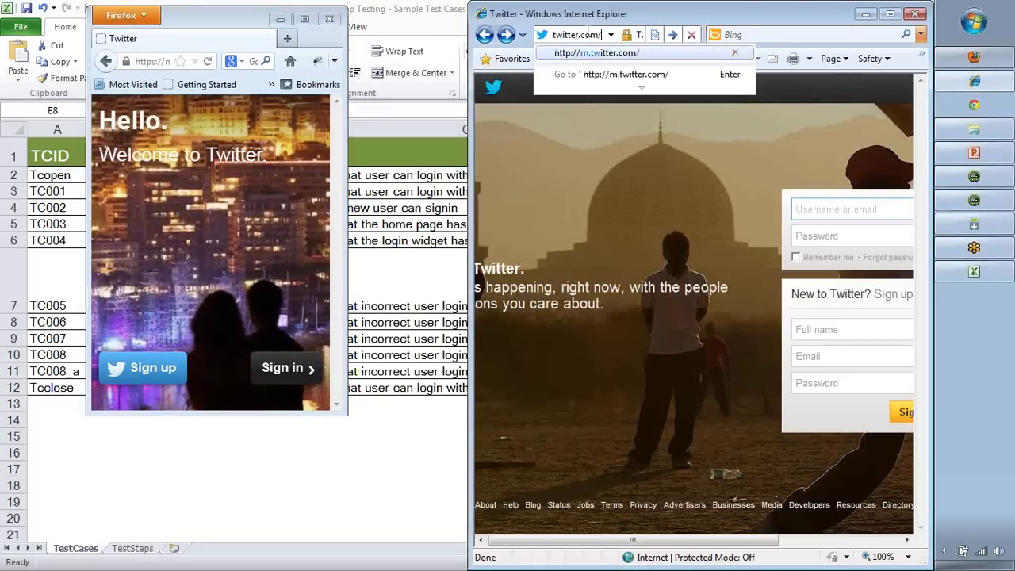
key(Return)
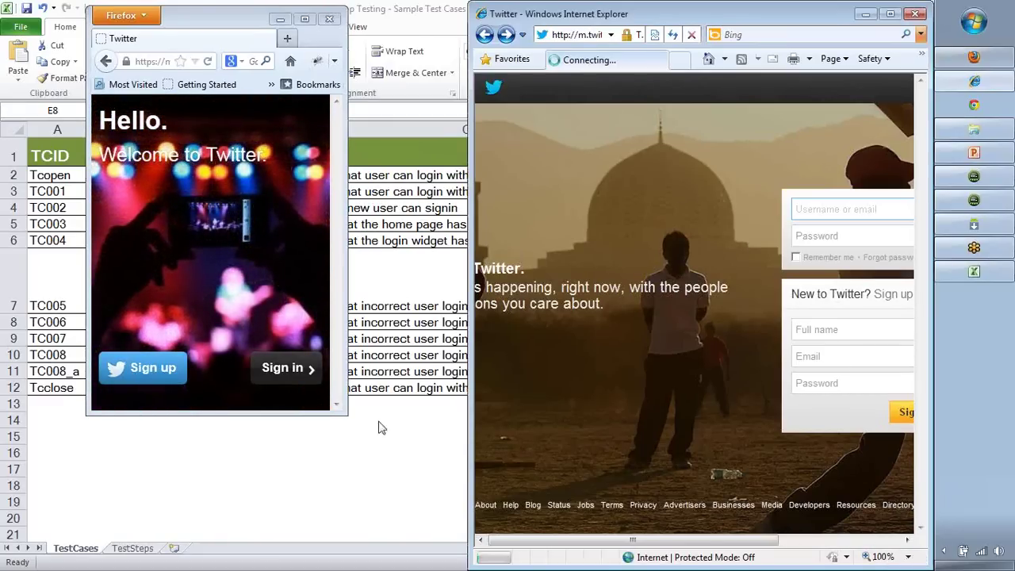
Make Firefox taller, shrink Internet Explorer to mobile size, then hide both browsers
drag(347, 413, 419, 493)
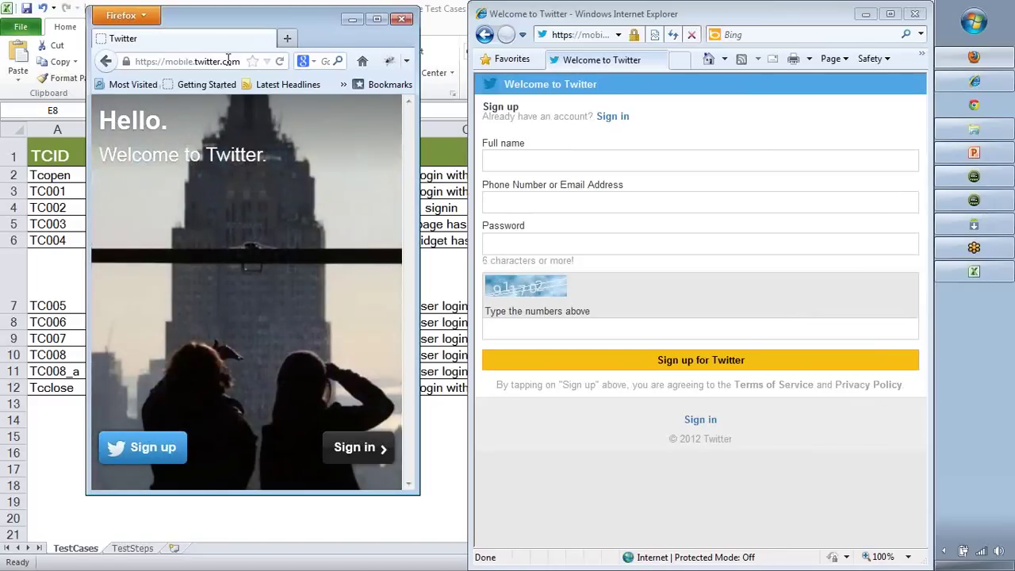
drag(928, 565, 797, 490)
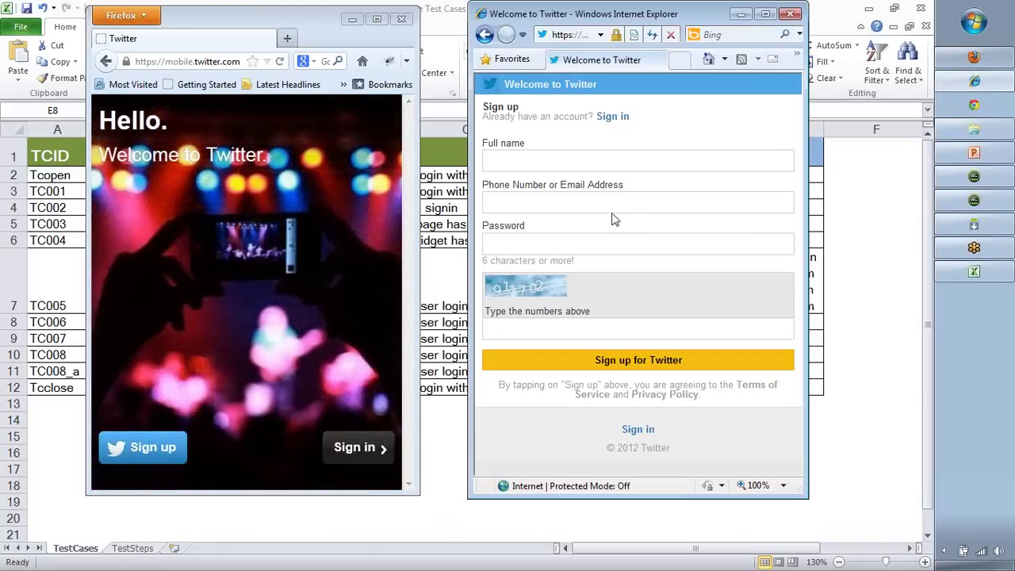
click(844, 229)
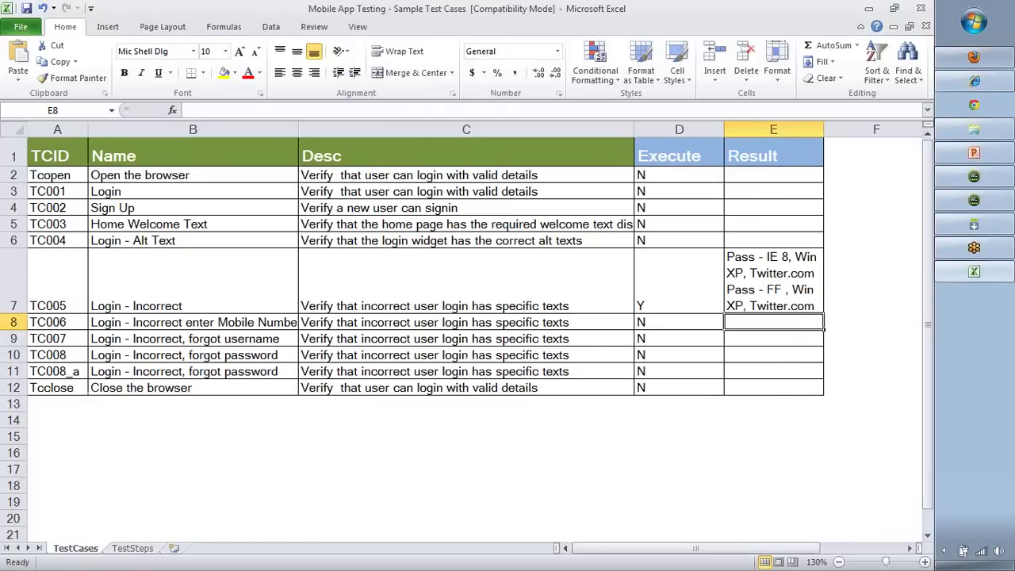
Bring the ITeLearn-Mobile Testing 2 NEW presentation to the front from the taskbar
mouse_move(984, 124)
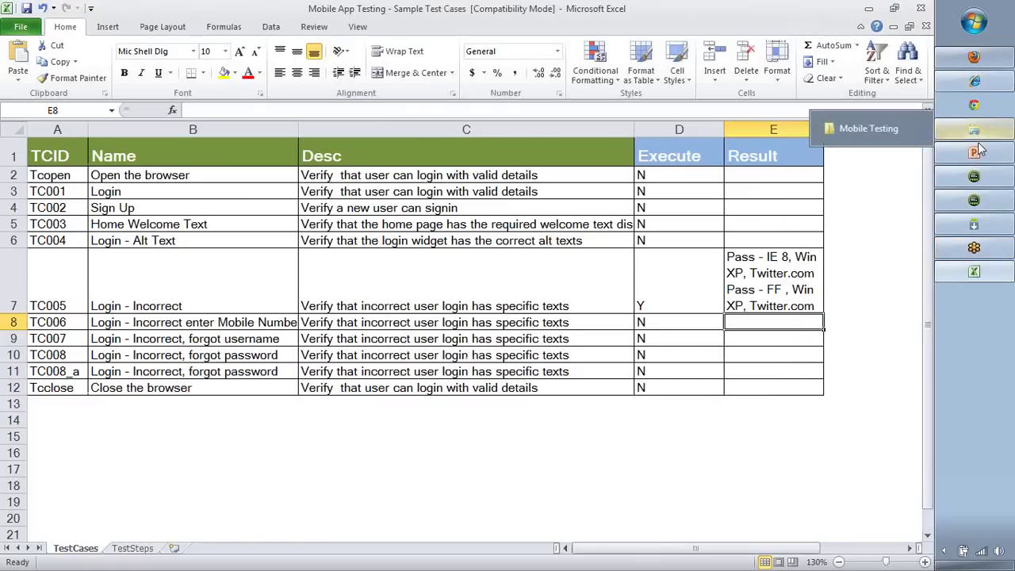
click(975, 176)
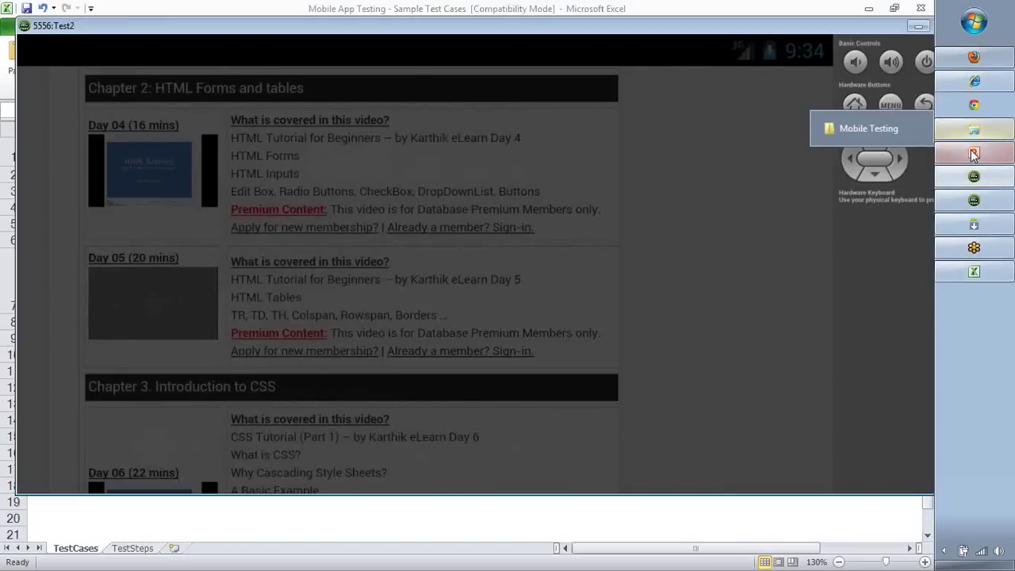
click(974, 153)
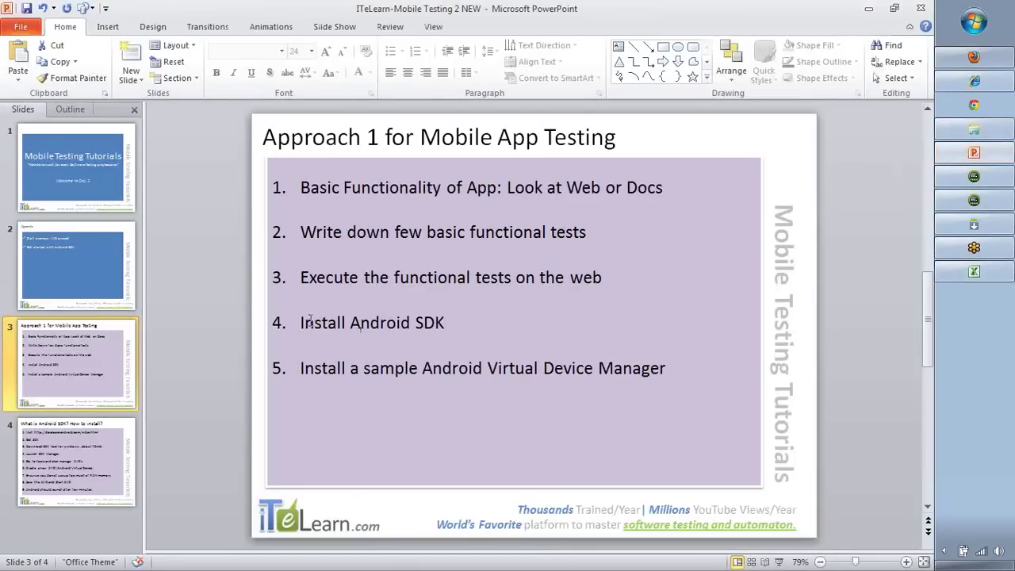